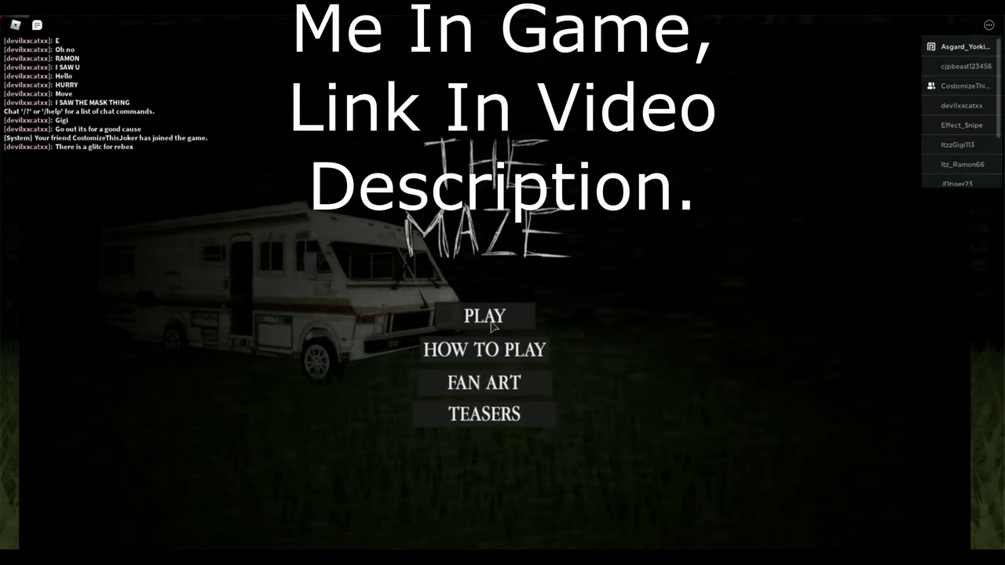
# - Start The Maze from its title screen and spawn into the dark cave
pyautogui.click(521, 316)
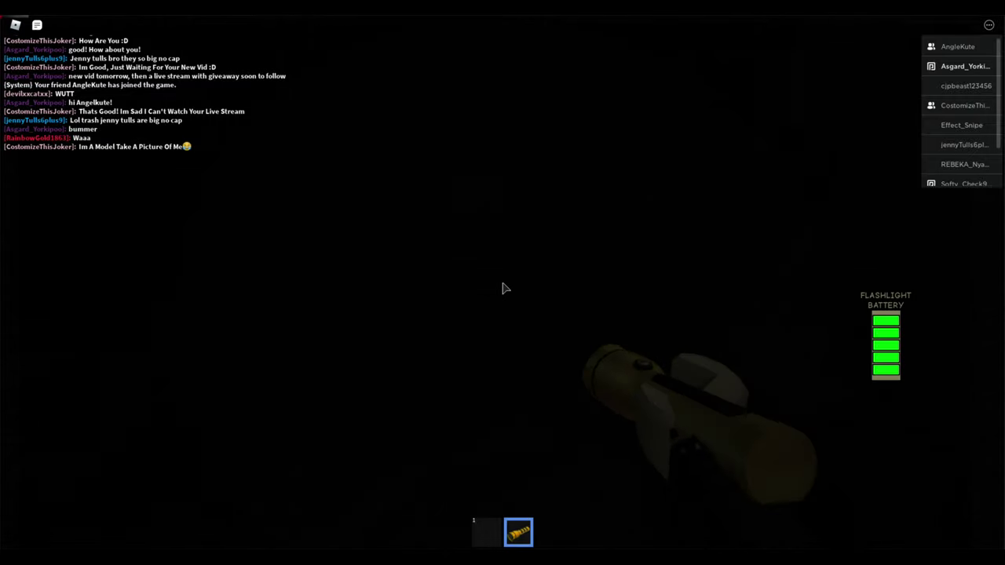
# - Switch on the flashlight and look around while approaching the dark tunnel opening
pyautogui.click(504, 288)
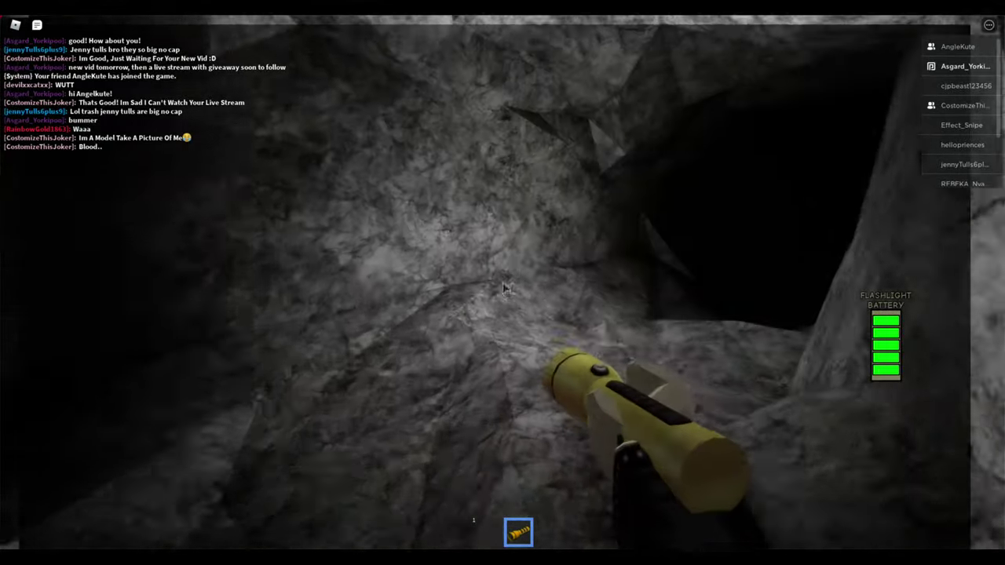
pyautogui.press('w')
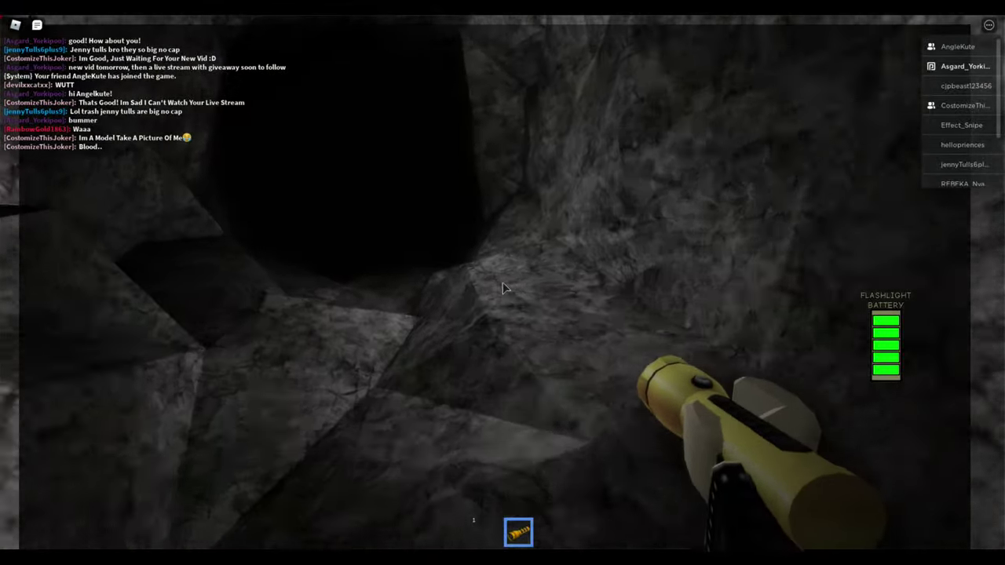
pyautogui.press('w')
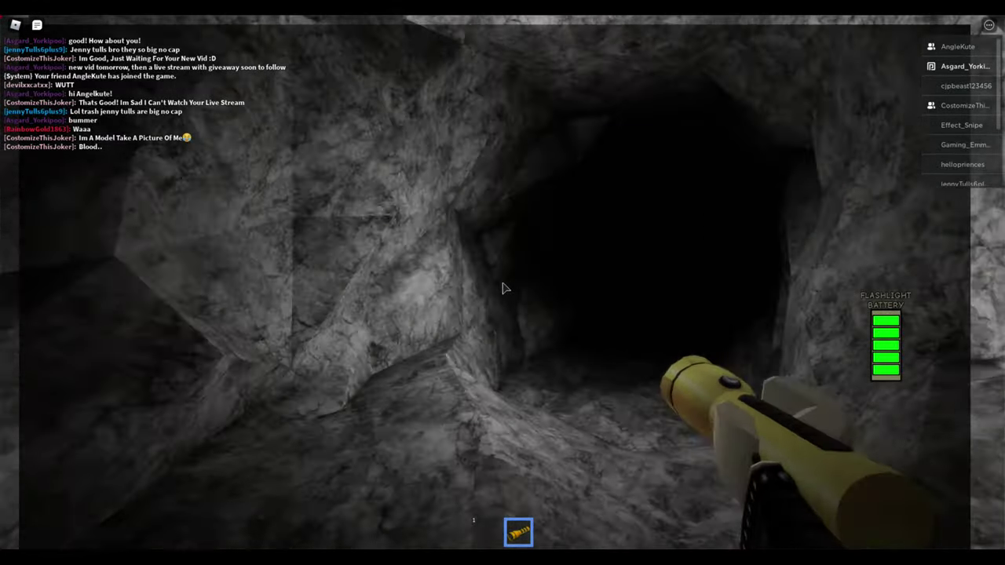
pyautogui.press('a')
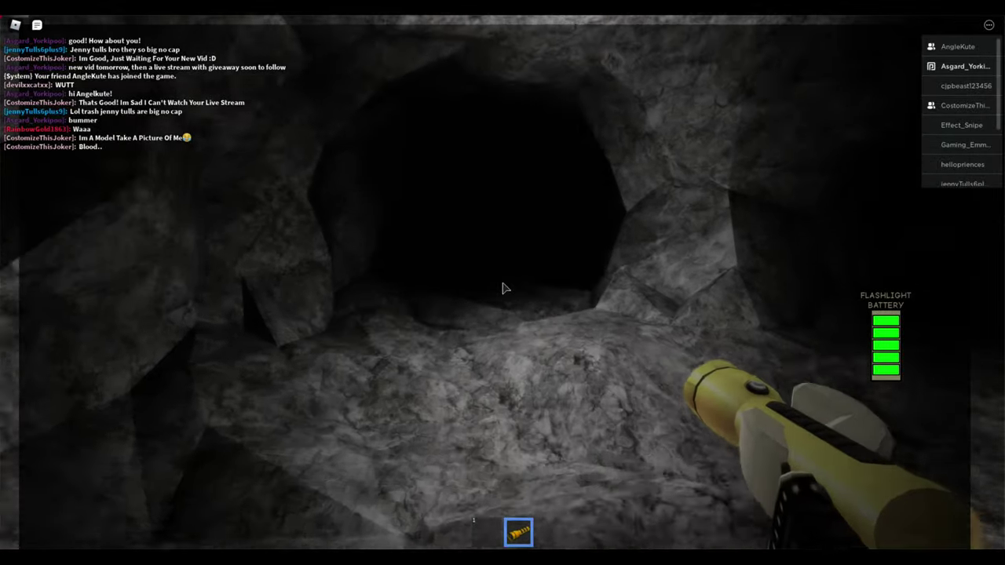
pyautogui.press('d')
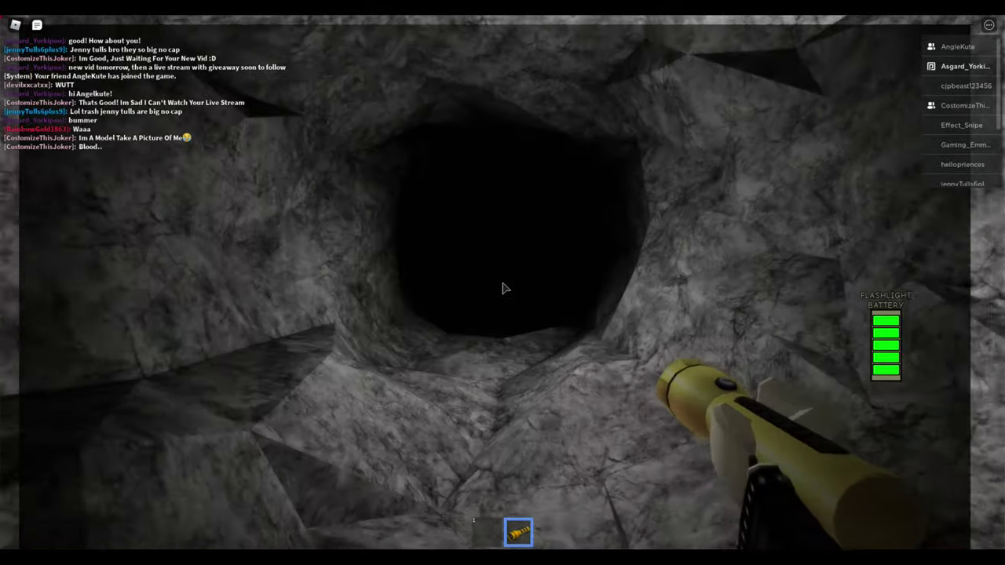
pyautogui.press('w')
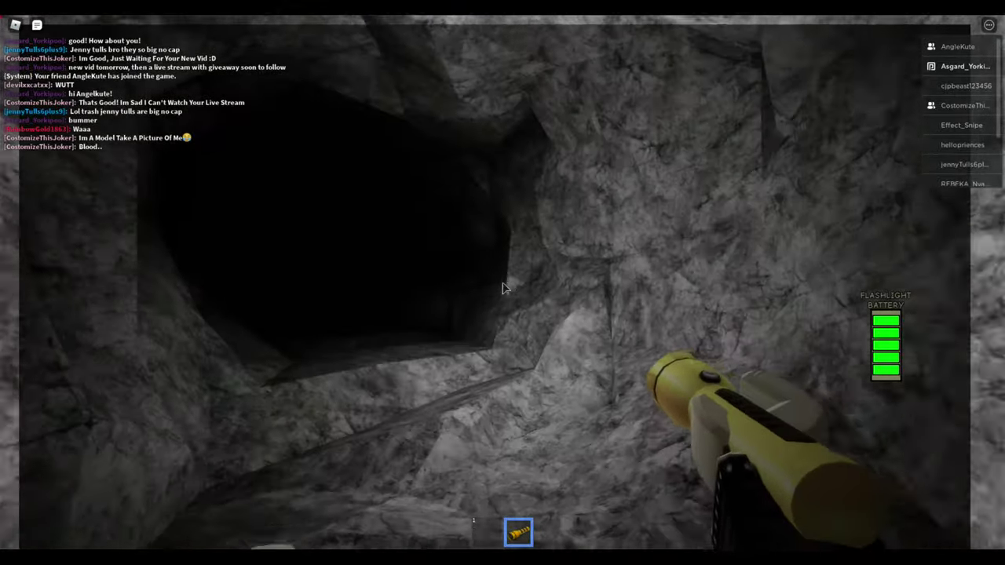
pyautogui.press('a')
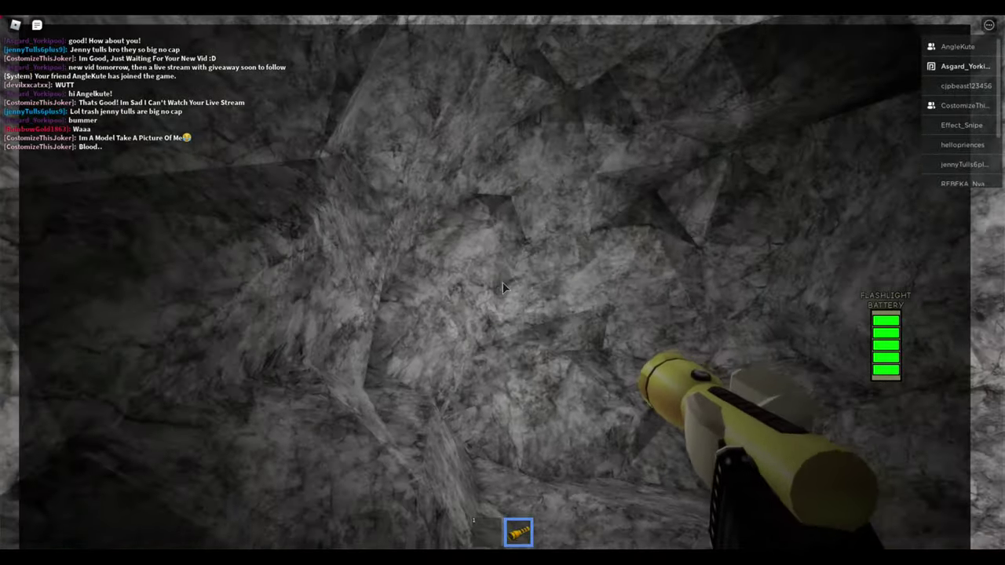
pyautogui.press('d')
# - Walk deeper into the cave shaft and send a greeting to the new player
pyautogui.press('w')
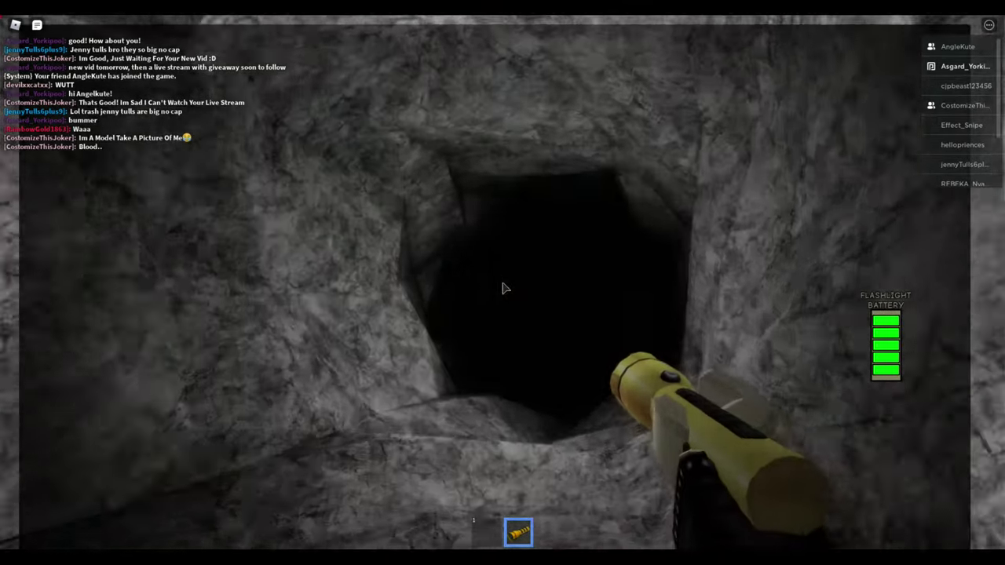
pyautogui.press('w')
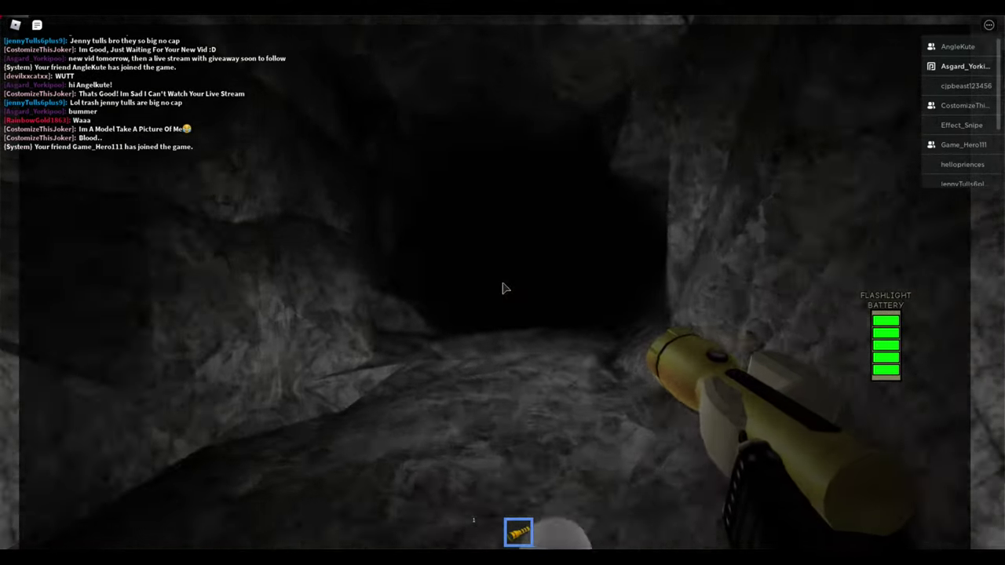
pyautogui.press('w')
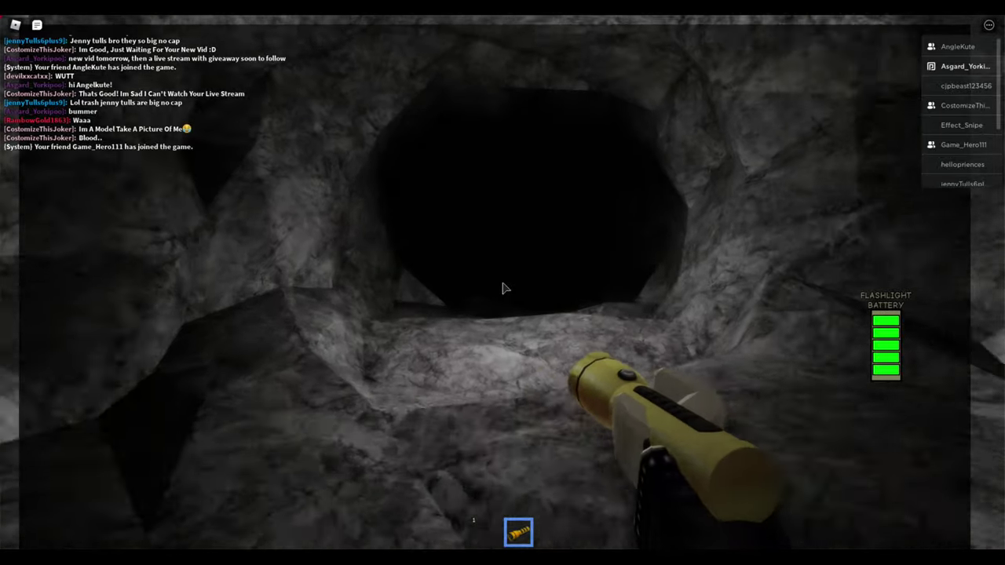
pyautogui.press('w')
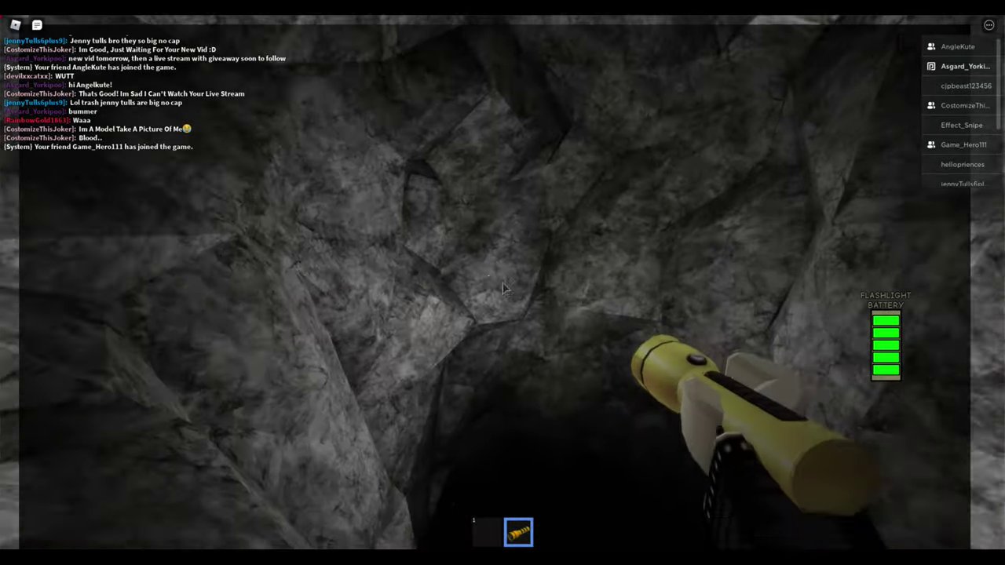
pyautogui.press('w')
pyautogui.write('hi game_hero')
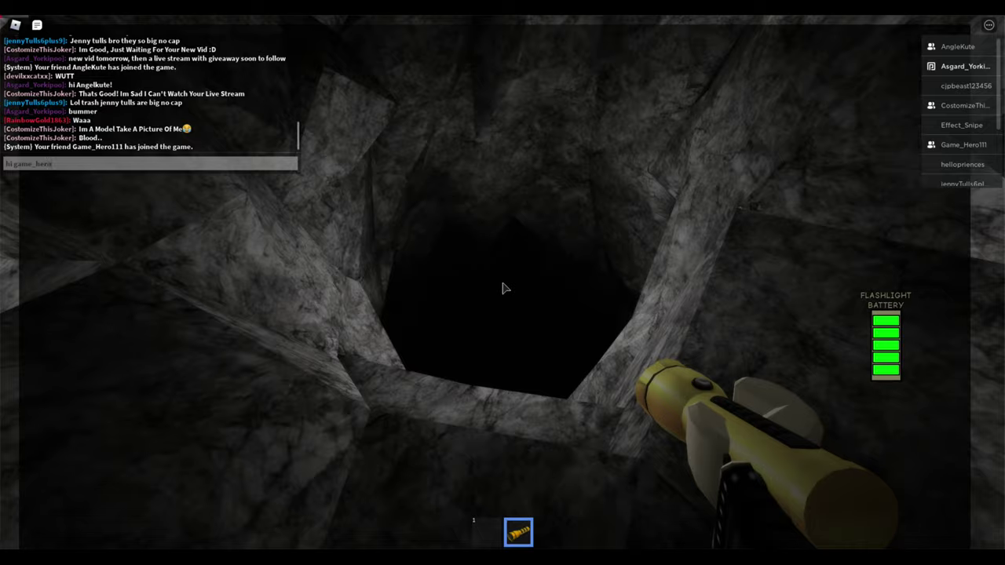
pyautogui.press('Return')
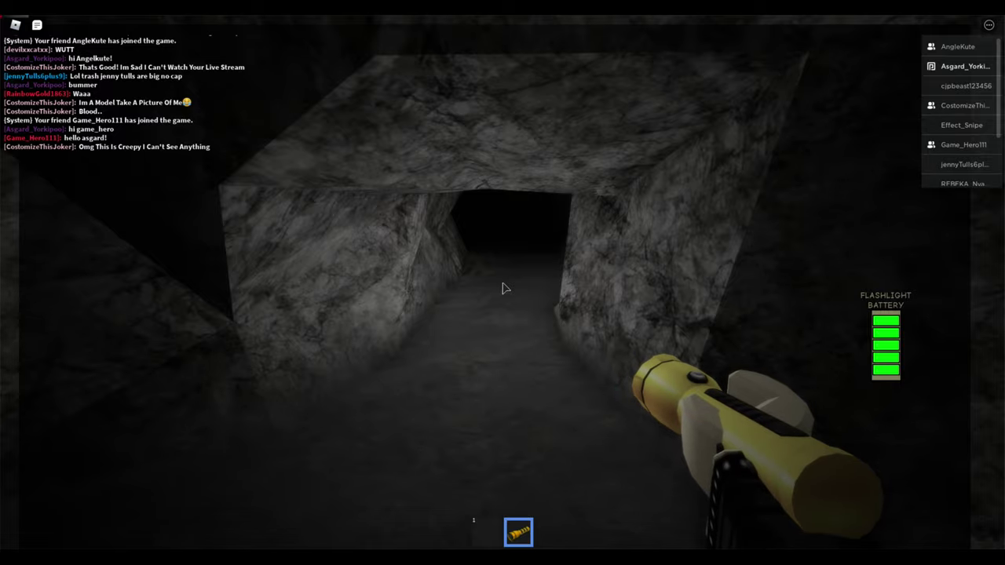
# - Crawl through the low tunnel and inspect the boarded-up opening
pyautogui.press('c')
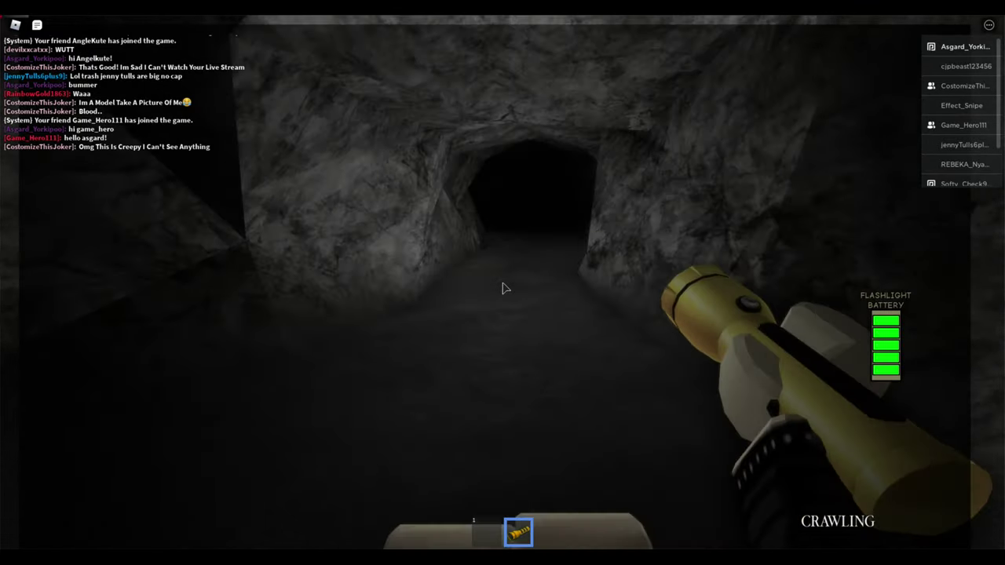
pyautogui.press('w')
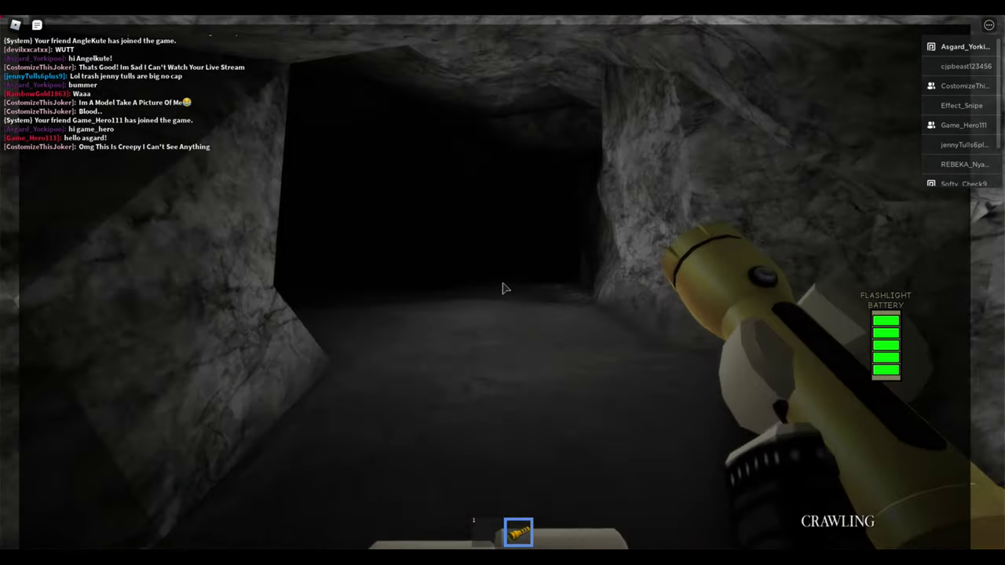
pyautogui.press('w')
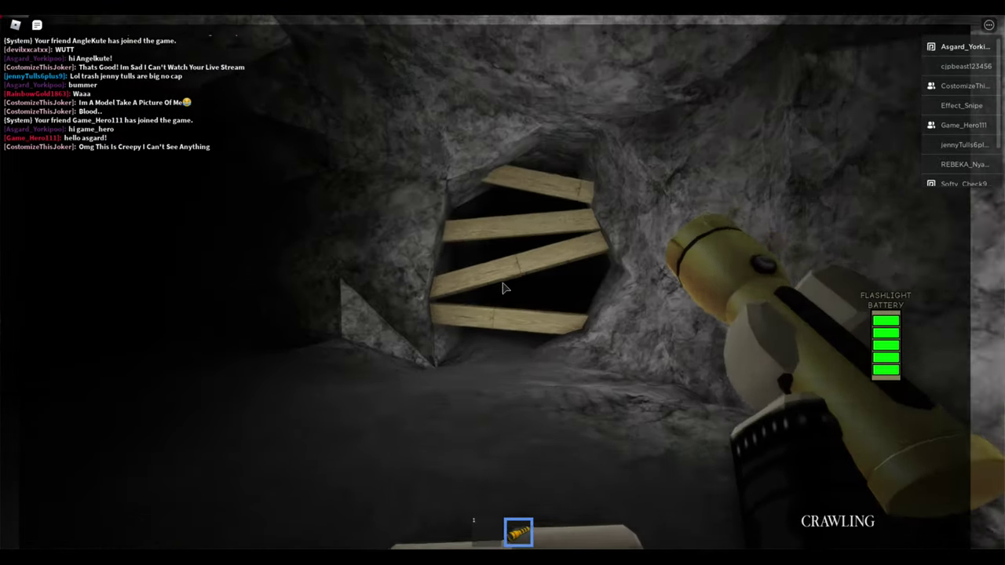
pyautogui.press('c')
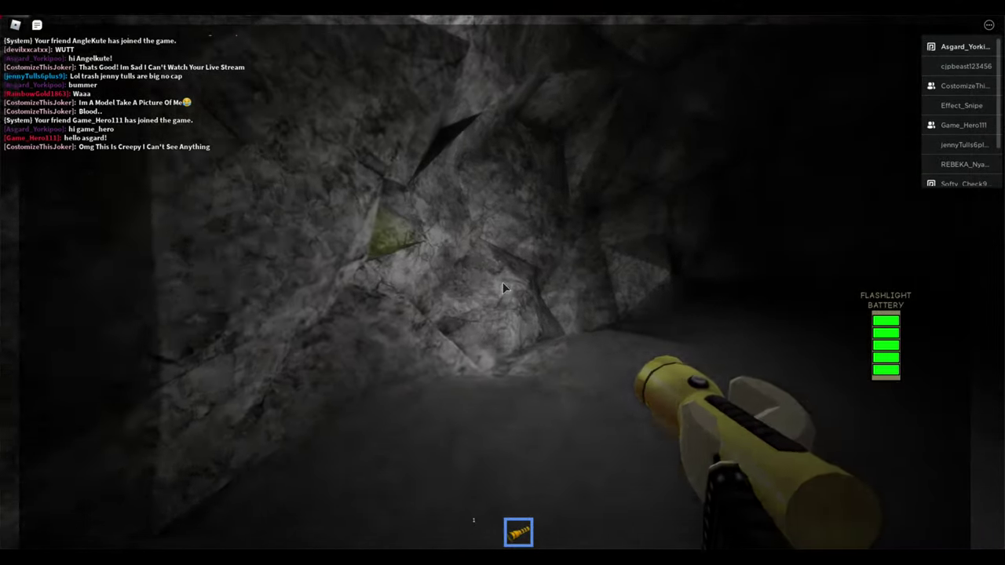
pyautogui.press('w')
pyautogui.press('w')
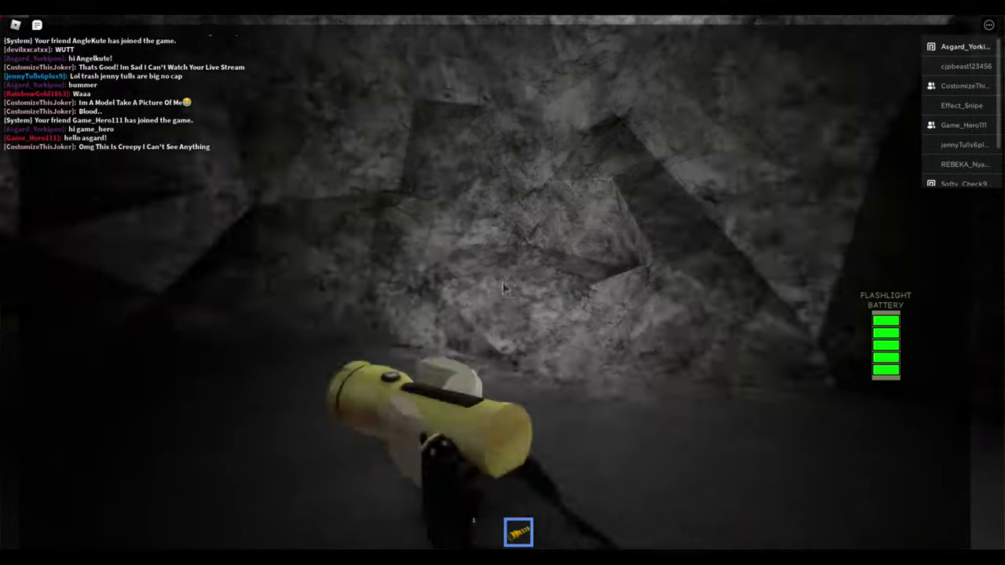
pyautogui.press('w')
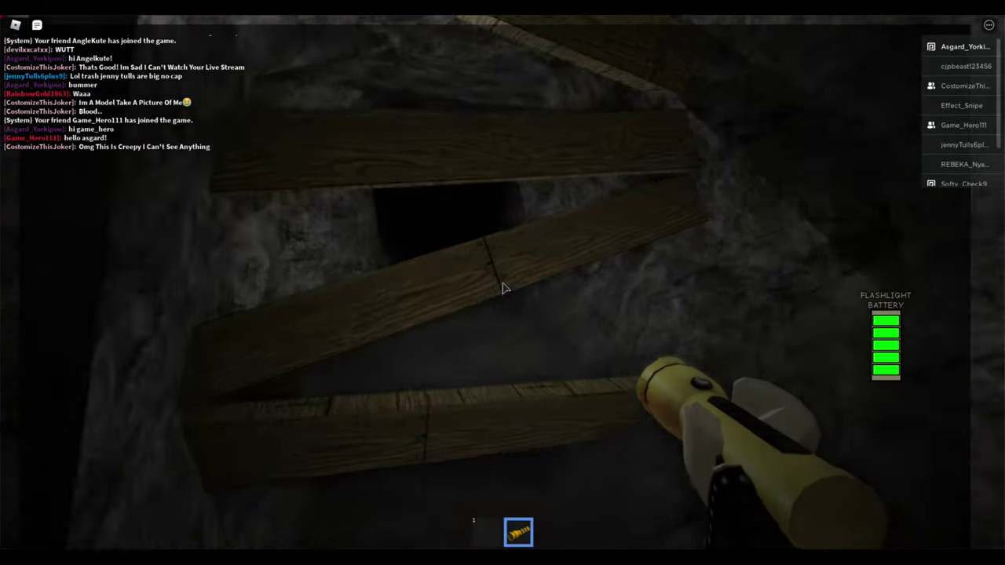
pyautogui.press('w')
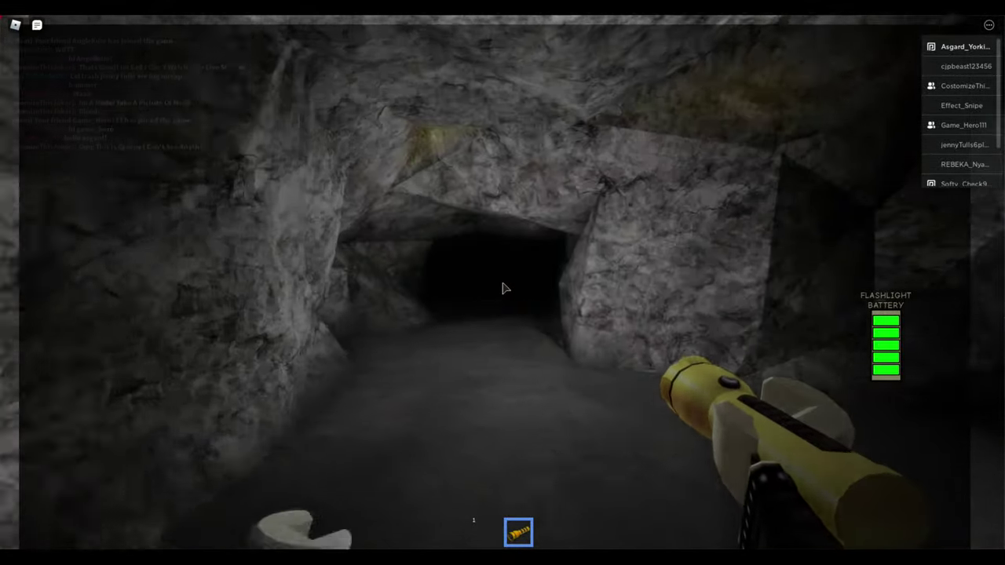
# - Crawl into the next low tunnel and continue into the straight passage
pyautogui.press('c')
pyautogui.press('w')
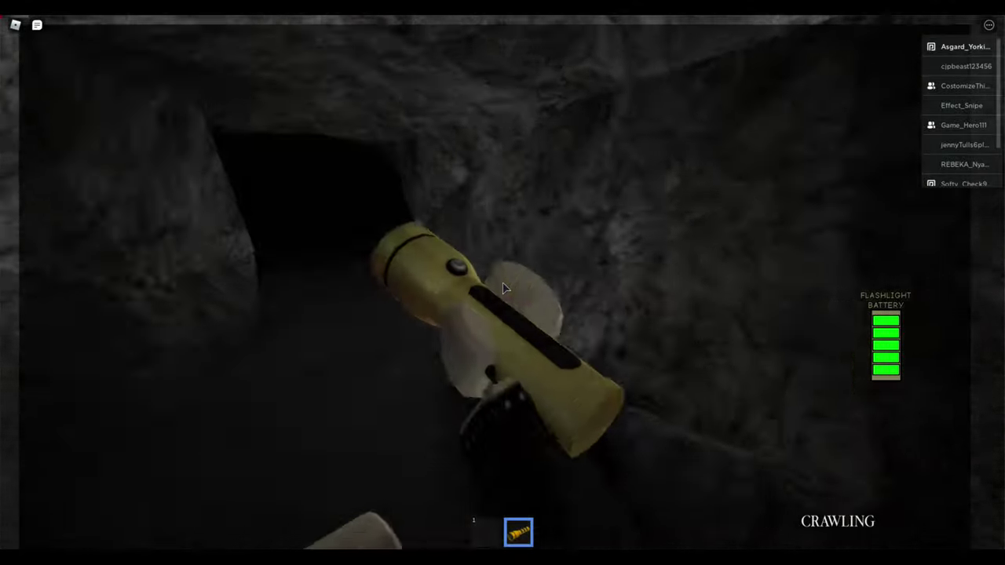
pyautogui.press('w')
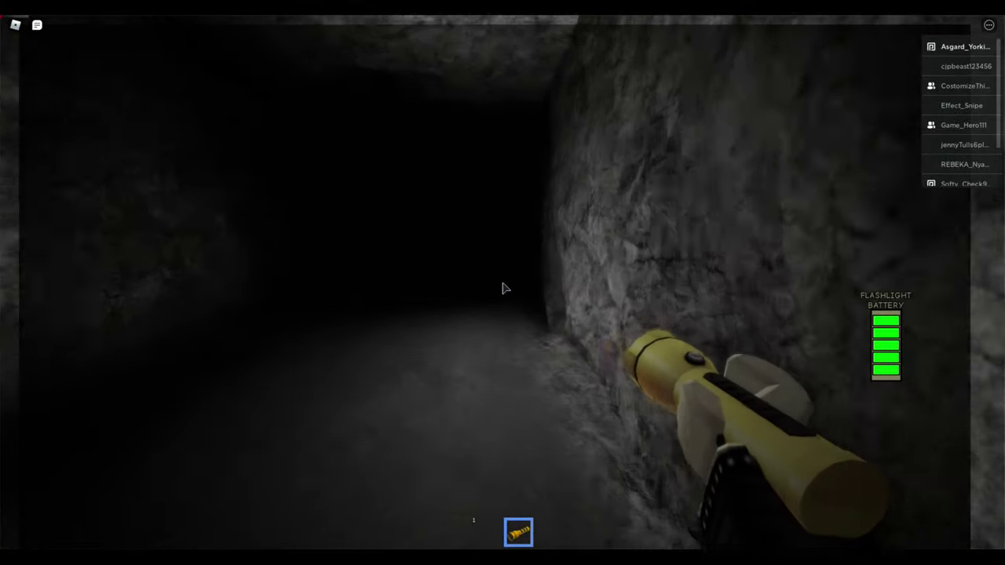
pyautogui.press('w')
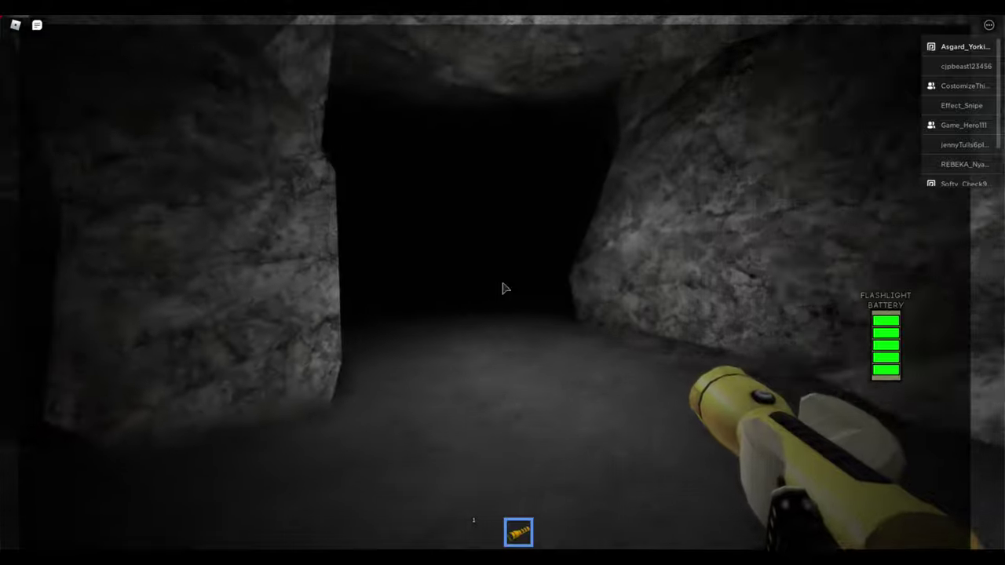
pyautogui.press('w')
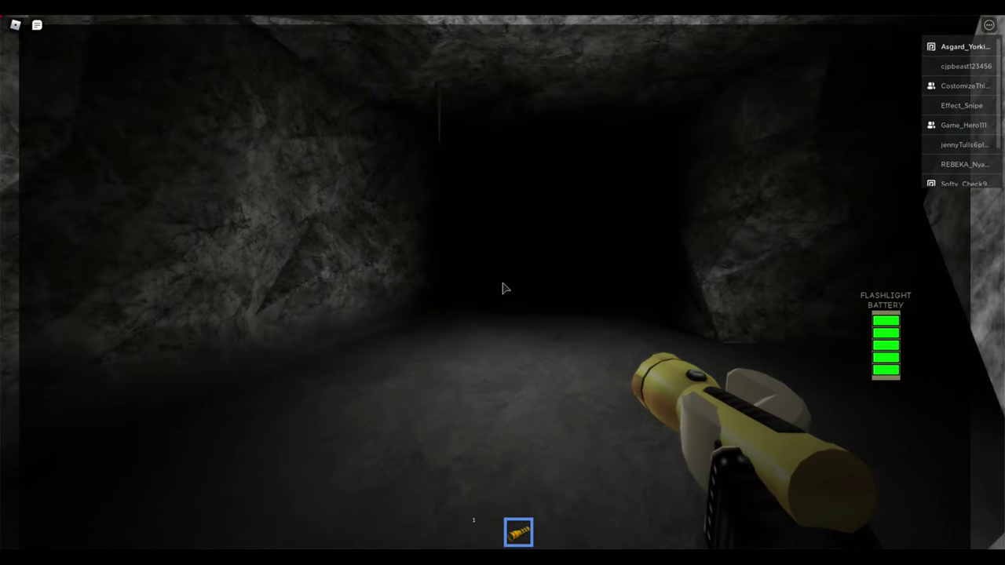
pyautogui.press('w')
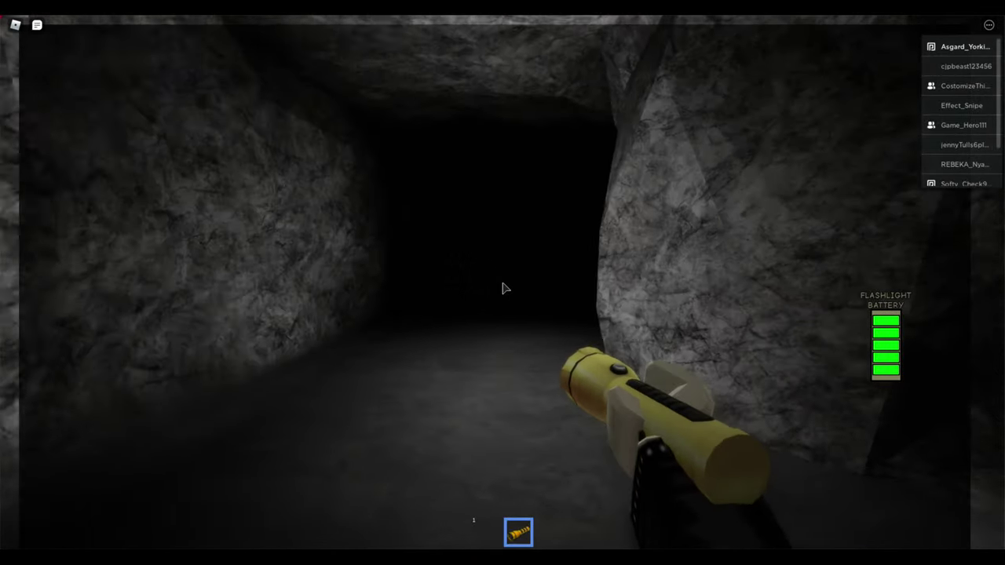
pyautogui.press('w')
pyautogui.write('yes, this game is freaky')
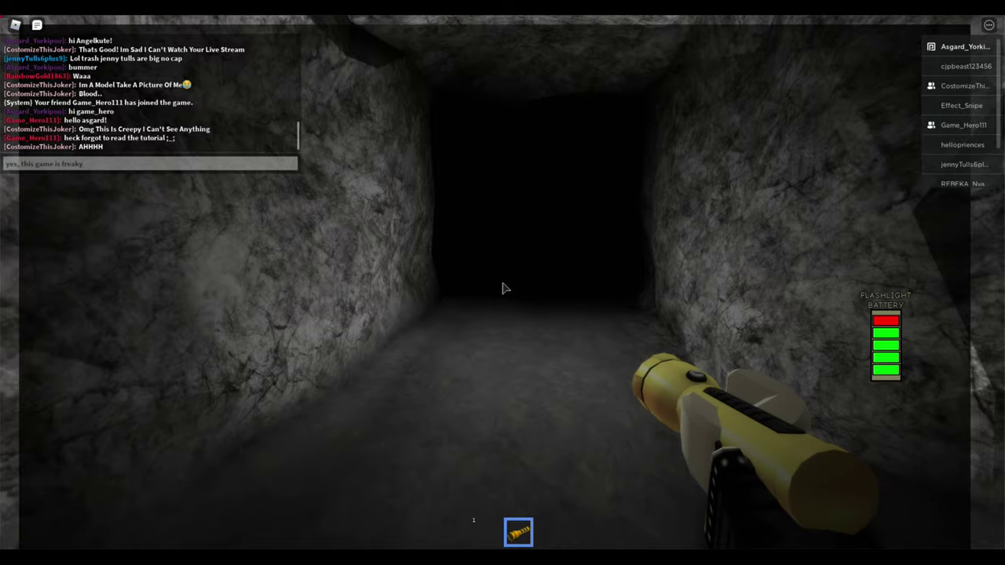
# - Send the chat reply calling the game freaky, then walk up to the spider web
pyautogui.press('Return')
pyautogui.press('w')
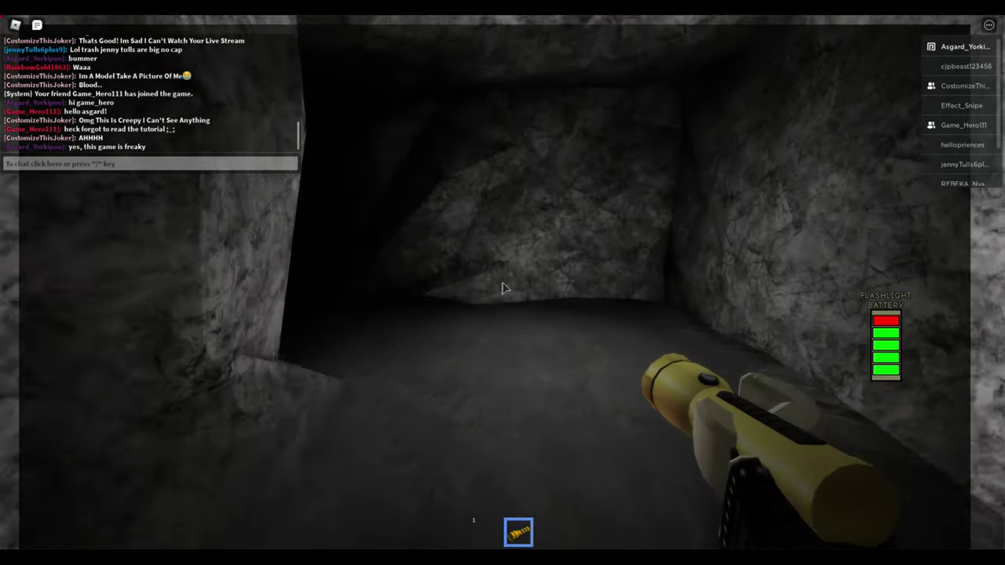
pyautogui.press('a')
pyautogui.press('w')
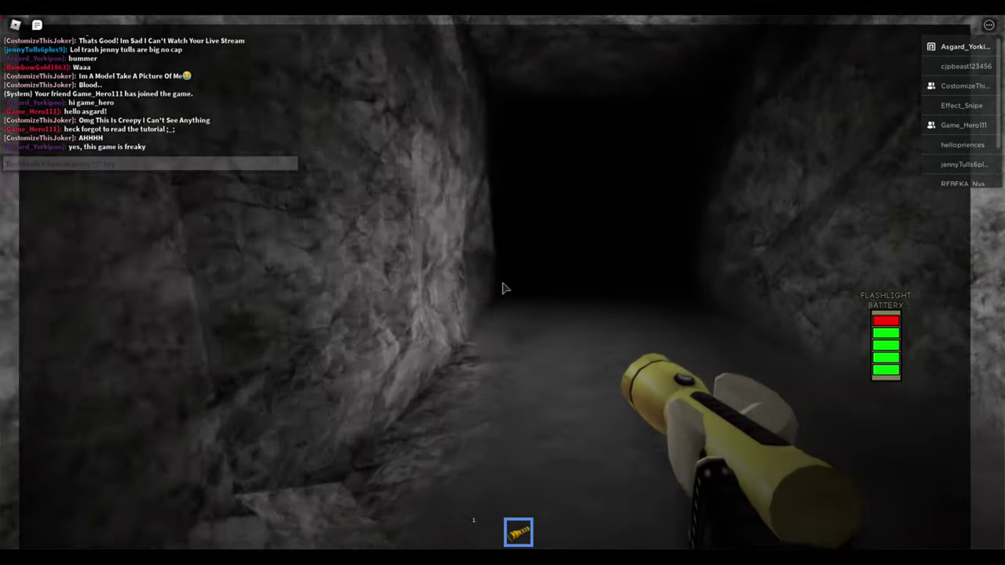
pyautogui.press('w')
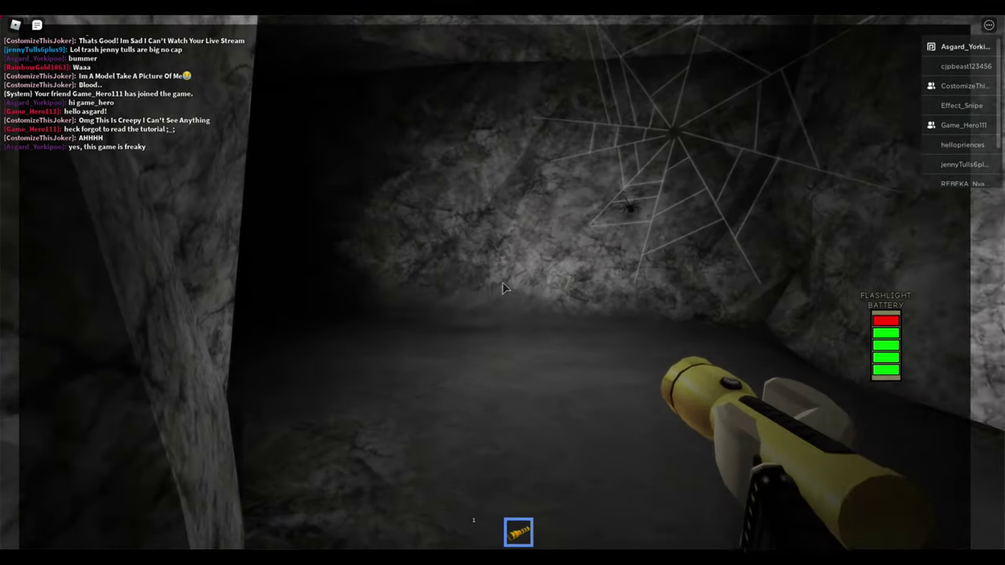
pyautogui.press('a')
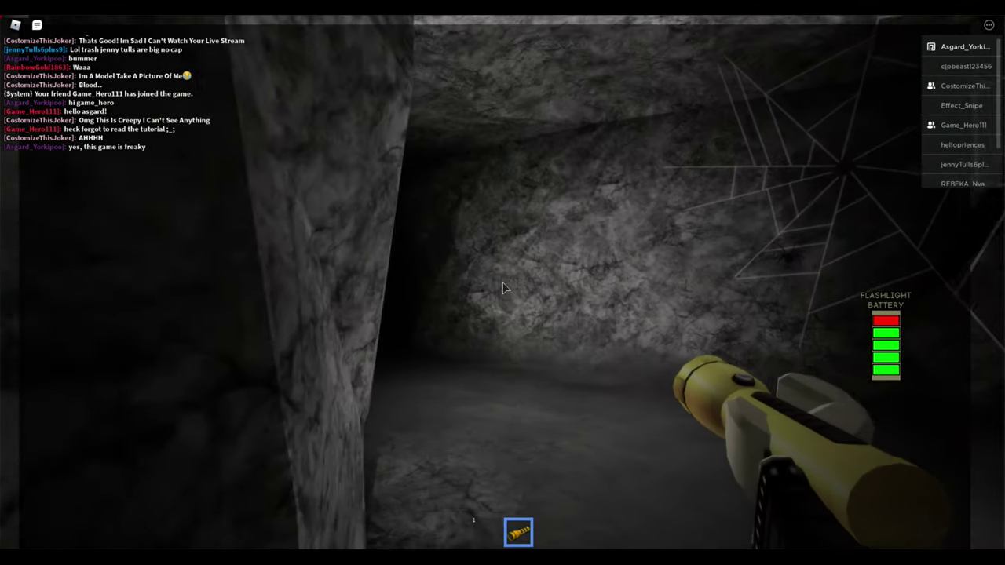
pyautogui.press('d')
pyautogui.press('w')
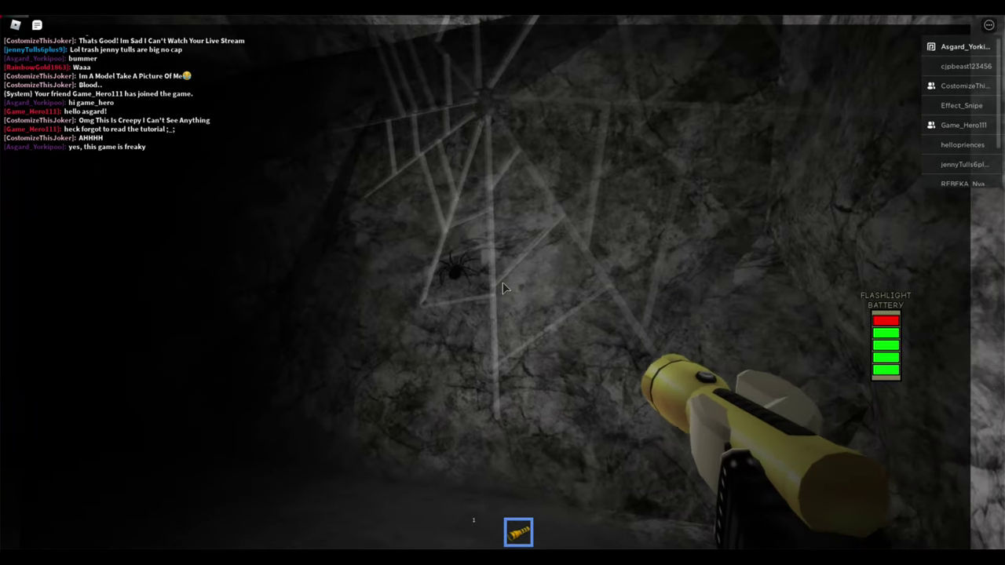
pyautogui.press('w')
# - Follow the dark tunnel past the rock pillar until the monster catches you
pyautogui.press('Left')
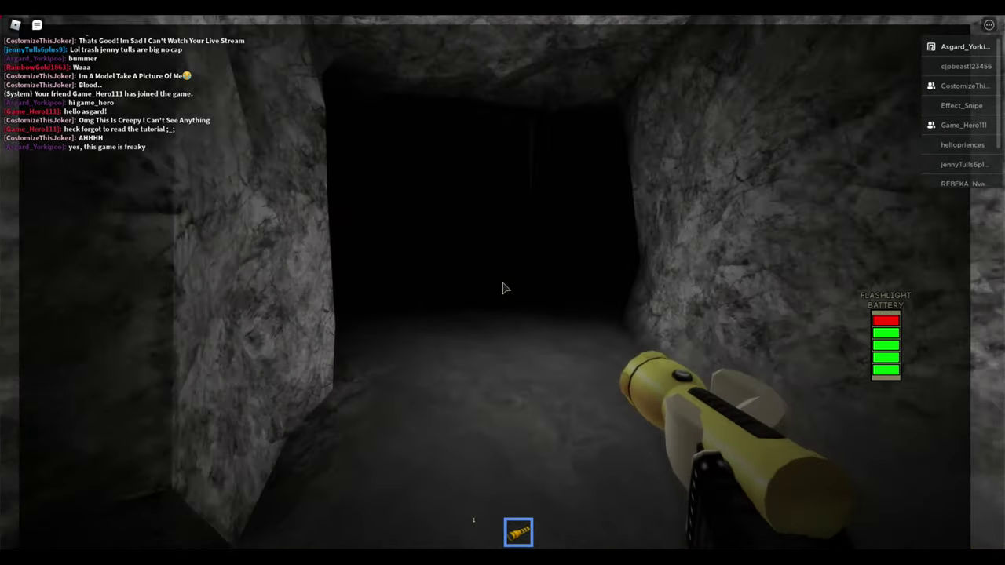
pyautogui.press('w')
pyautogui.press('Left')
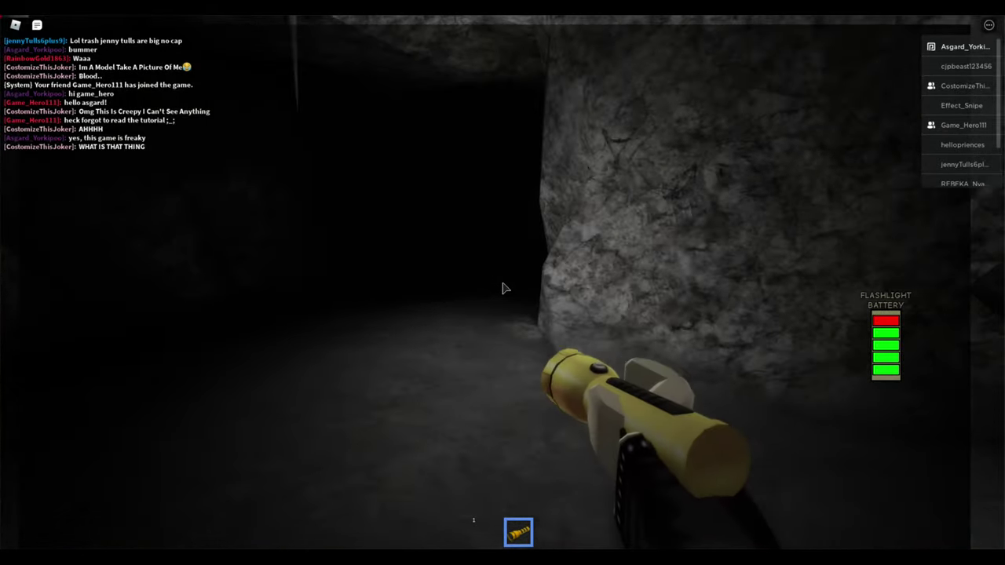
pyautogui.press('Left')
pyautogui.press('w')
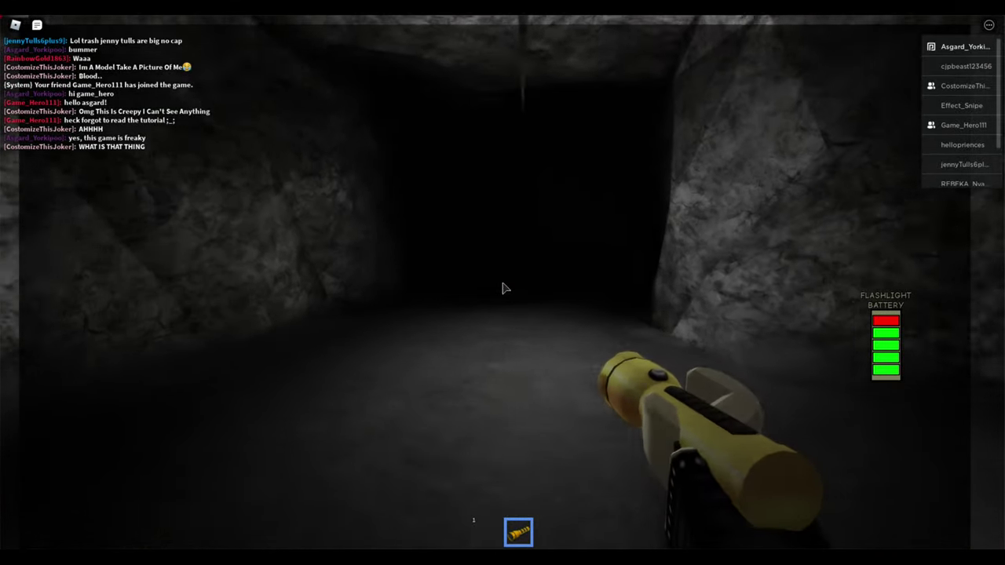
pyautogui.press('w')
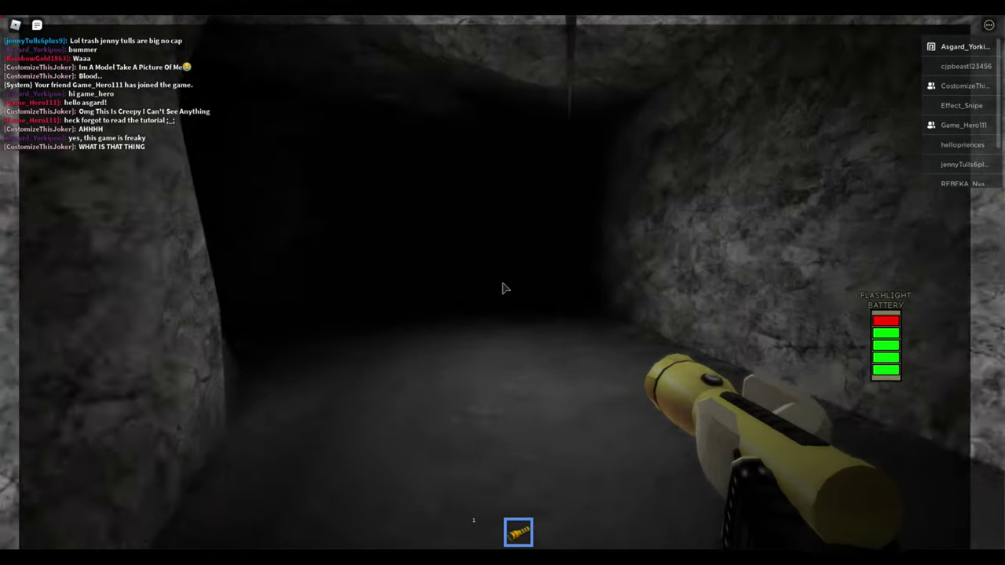
pyautogui.press('Left')
pyautogui.press('w')
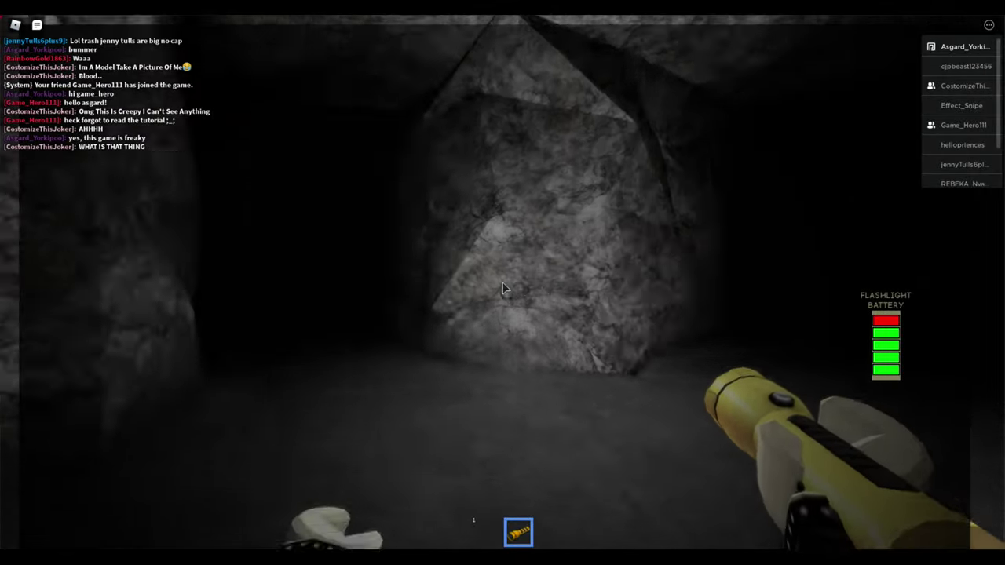
pyautogui.press('Right')
pyautogui.press('w')
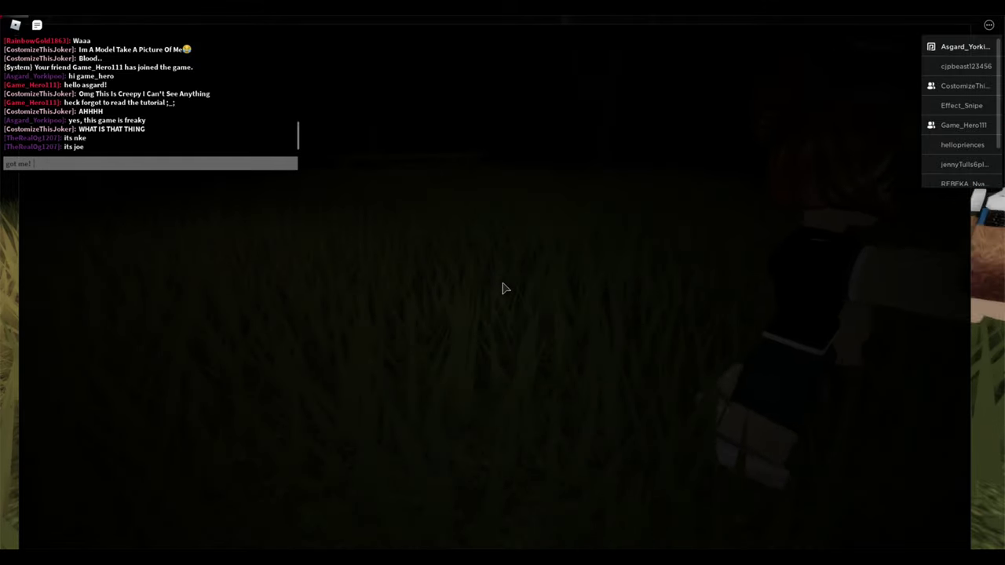
pyautogui.write('ugg')
# - Post 'got me! ugg', walk out of the bus, and equip the flashlight
pyautogui.press('Return')
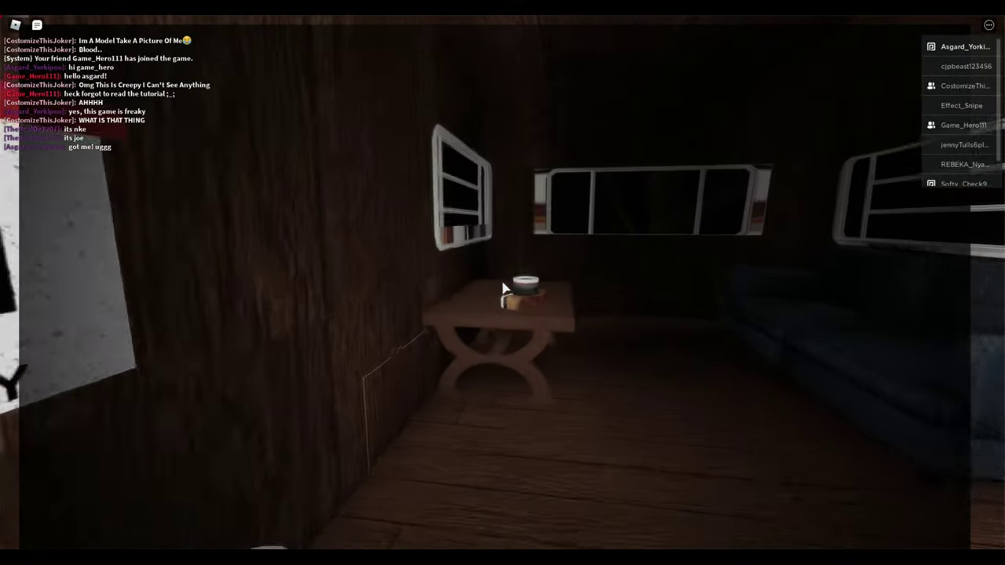
pyautogui.press('w')
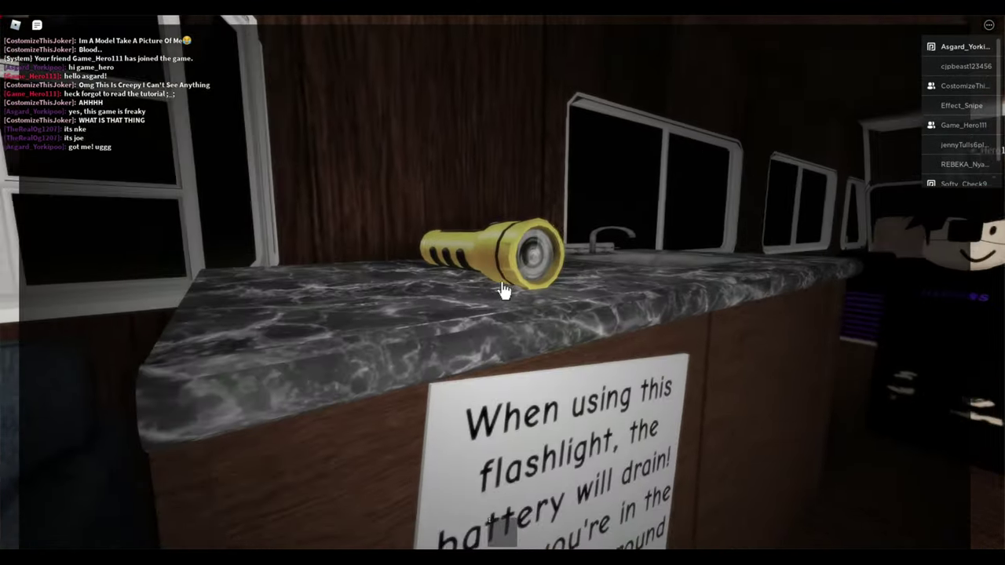
pyautogui.press('w')
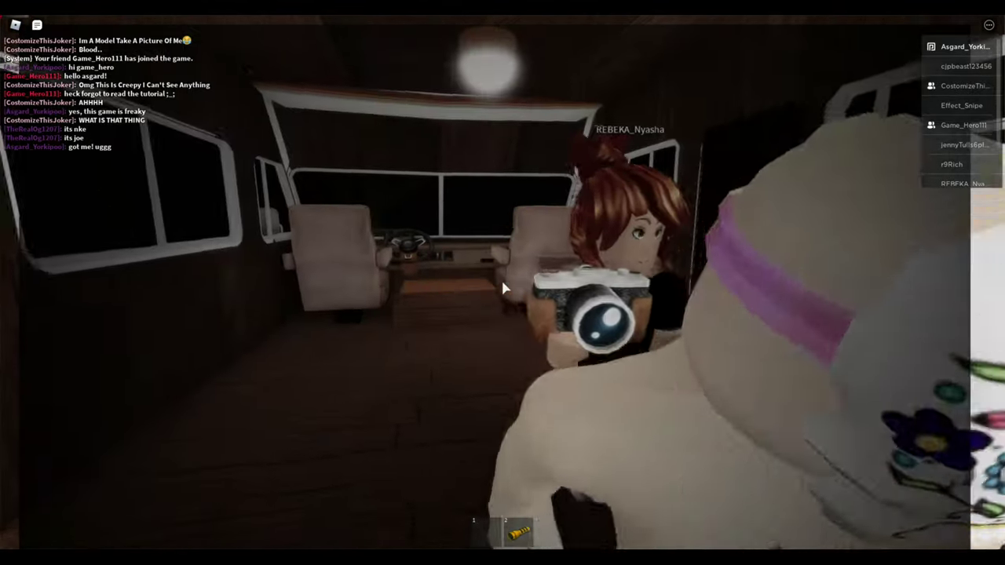
pyautogui.press('w')
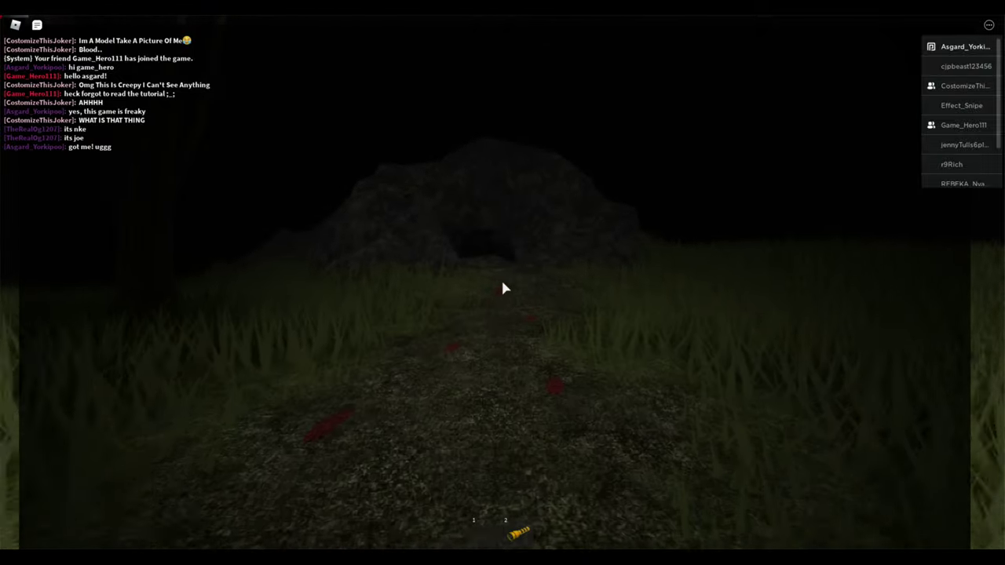
pyautogui.press('2')
pyautogui.press('w')
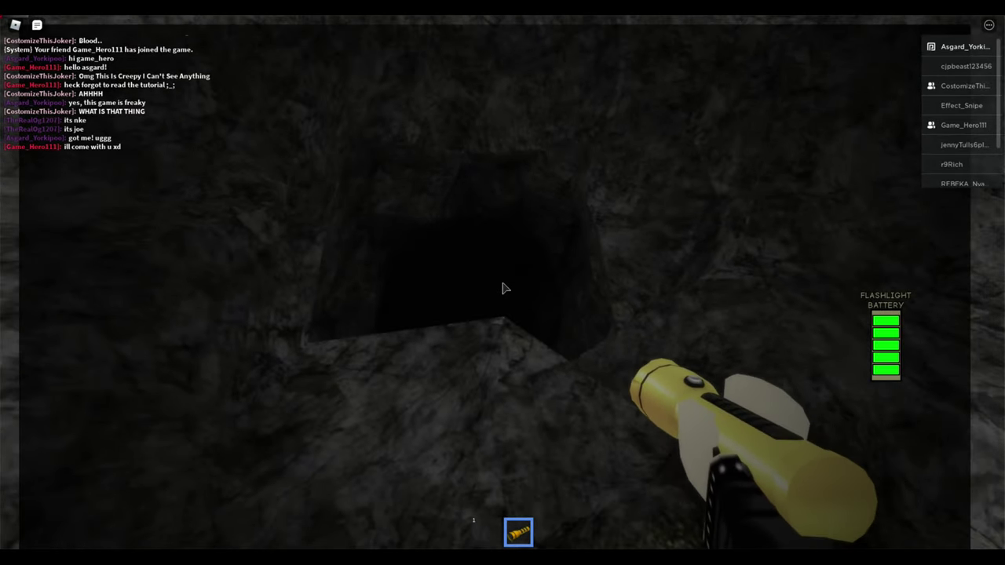
pyautogui.write("it's")
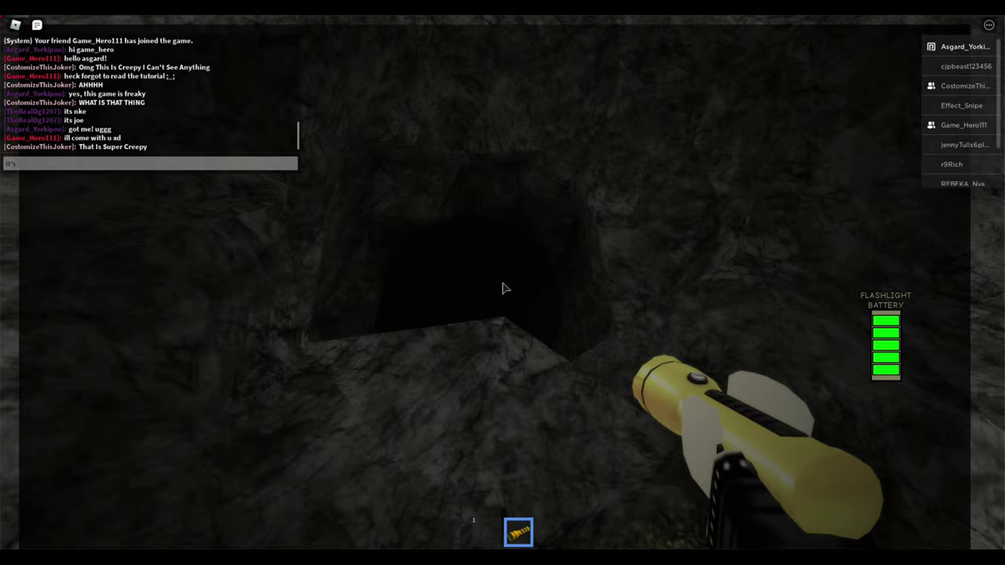
pyautogui.write(' my ex wife')
pyautogui.write('!')
# - Send 'it's my ex wife!' and switch on the flashlight at the cave entrance
pyautogui.press('Return')
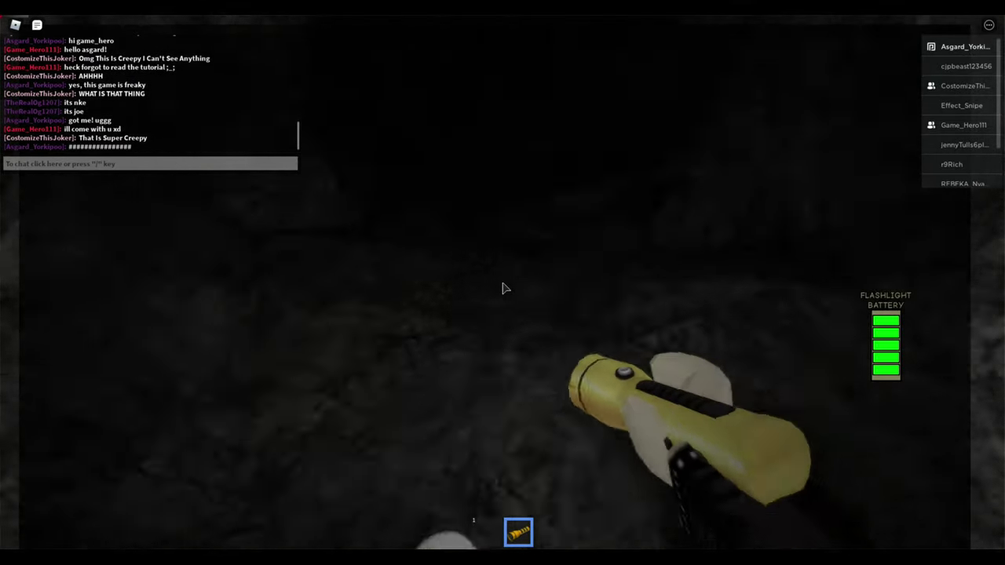
pyautogui.click(504, 288)
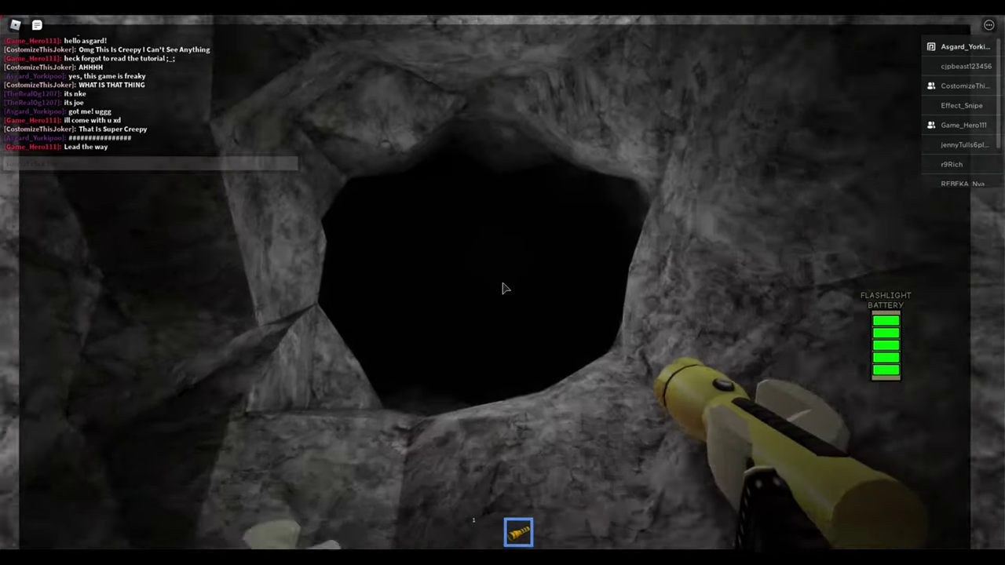
pyautogui.press('w')
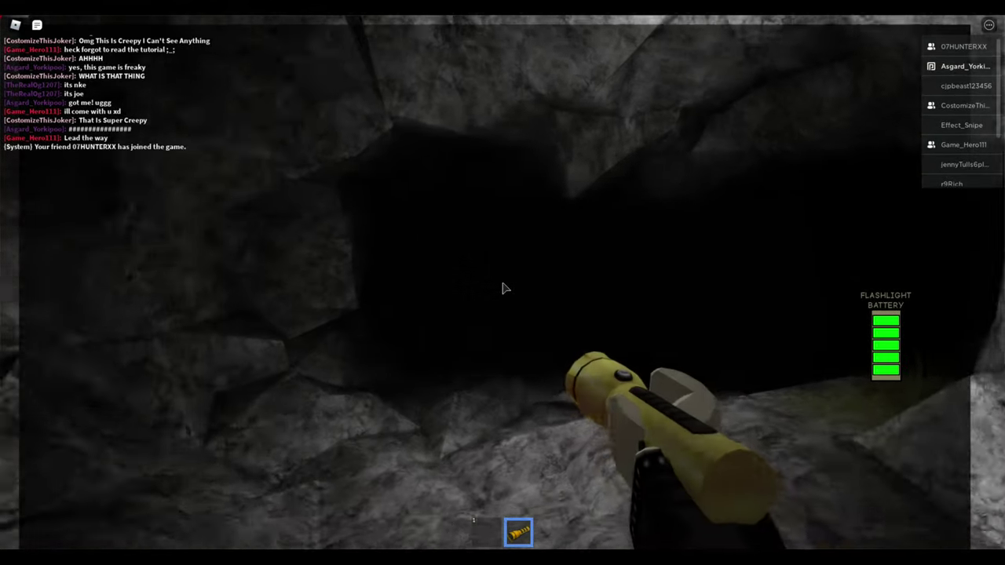
# - Pass through the rocky holes toward the large dark cave opening
pyautogui.press('w')
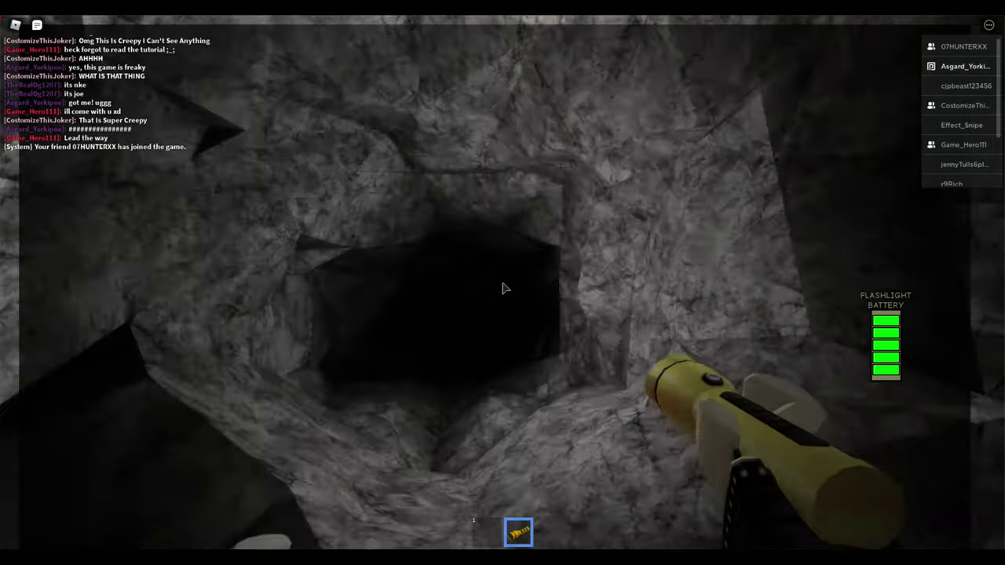
pyautogui.press('w')
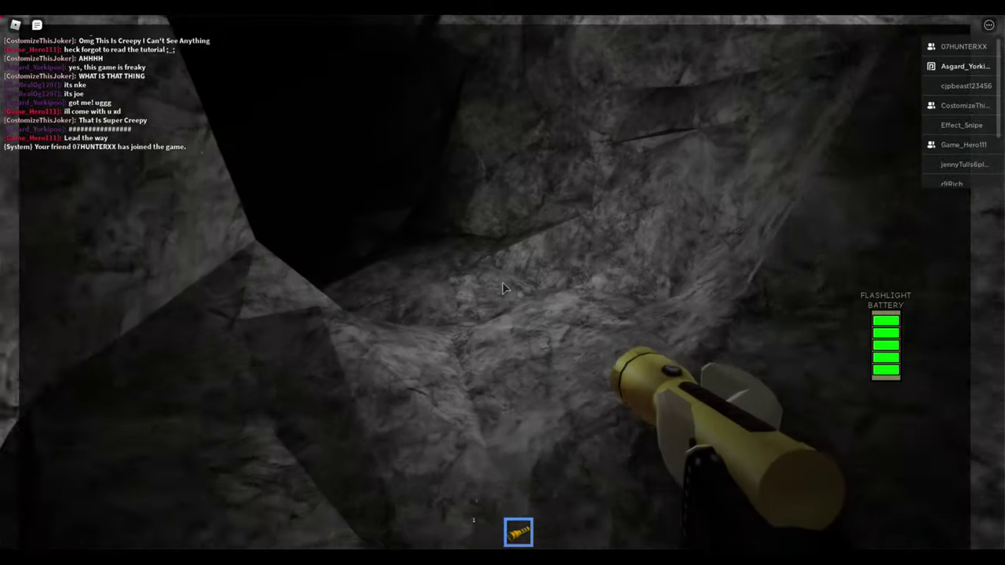
pyautogui.press('w')
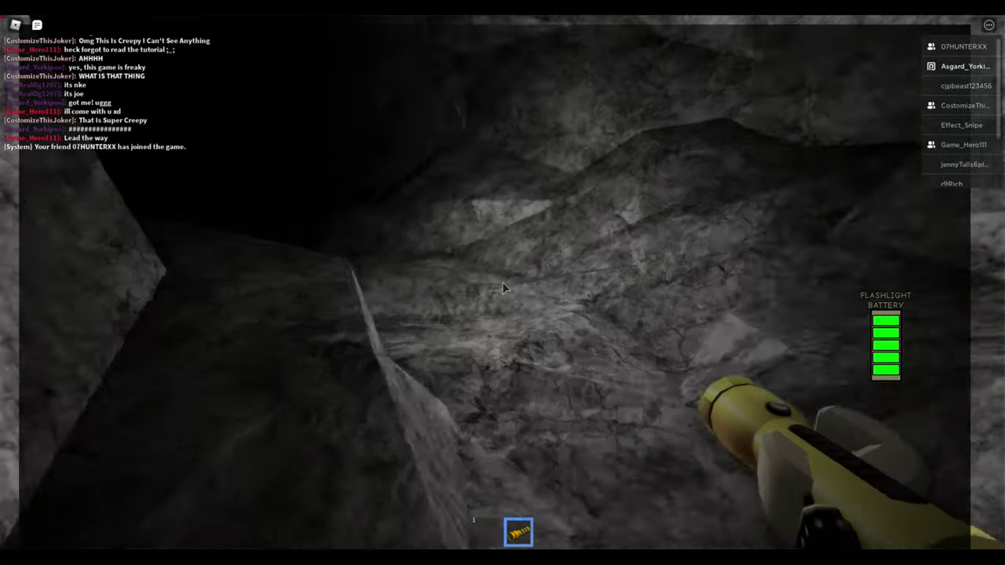
pyautogui.press('w')
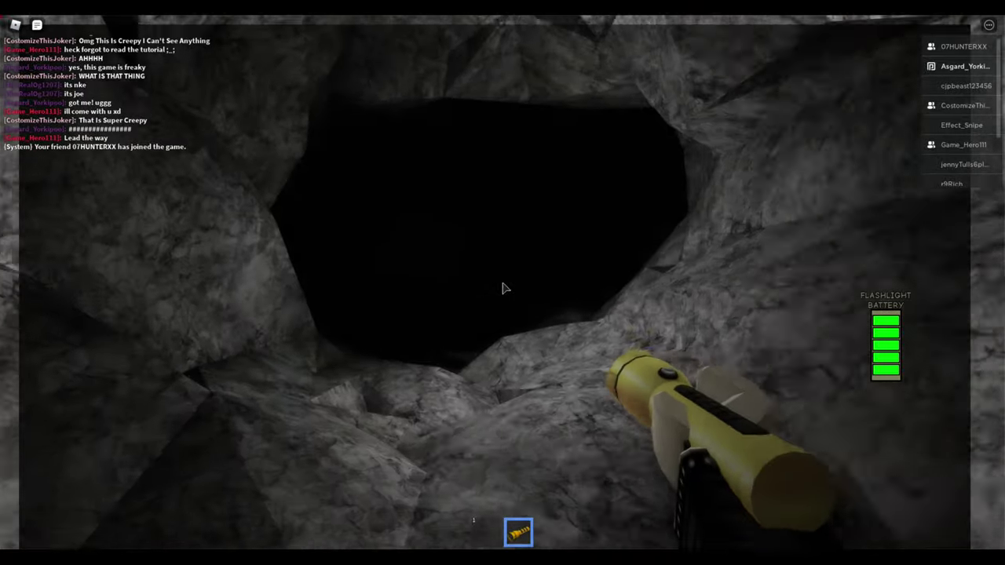
pyautogui.press('w')
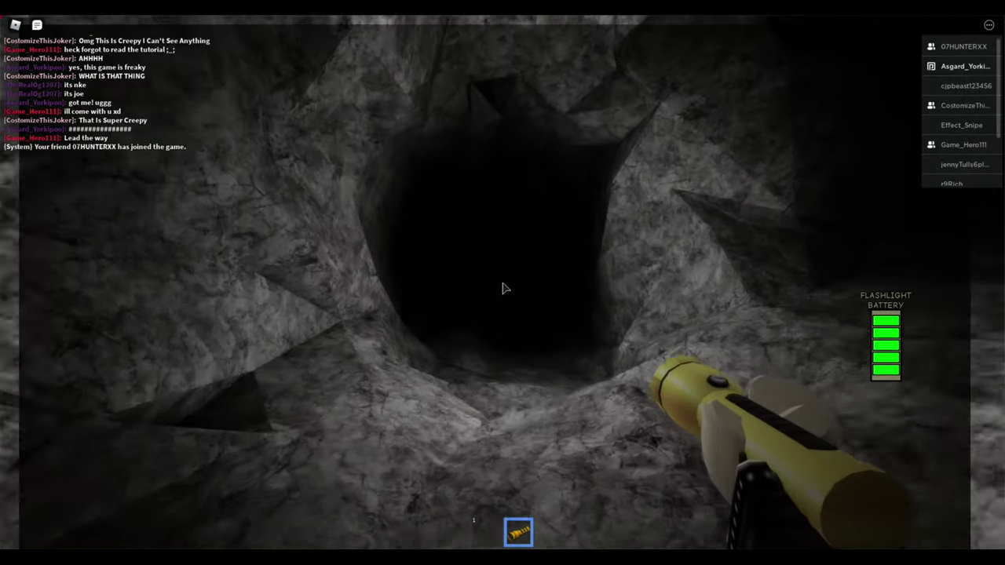
pyautogui.press('w')
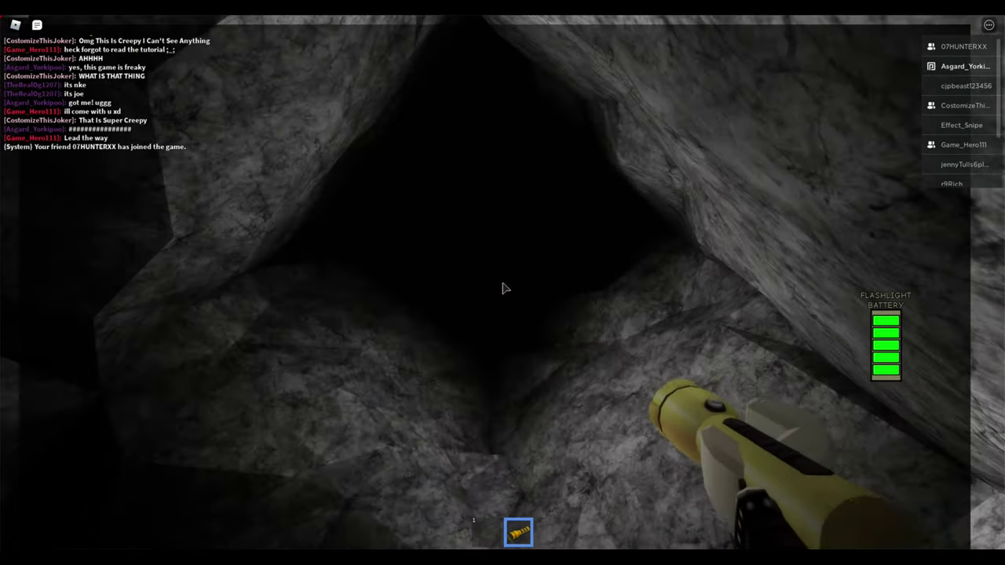
# - Walk down the cave corridor, steering around the bend in the tunnel
pyautogui.press('w')
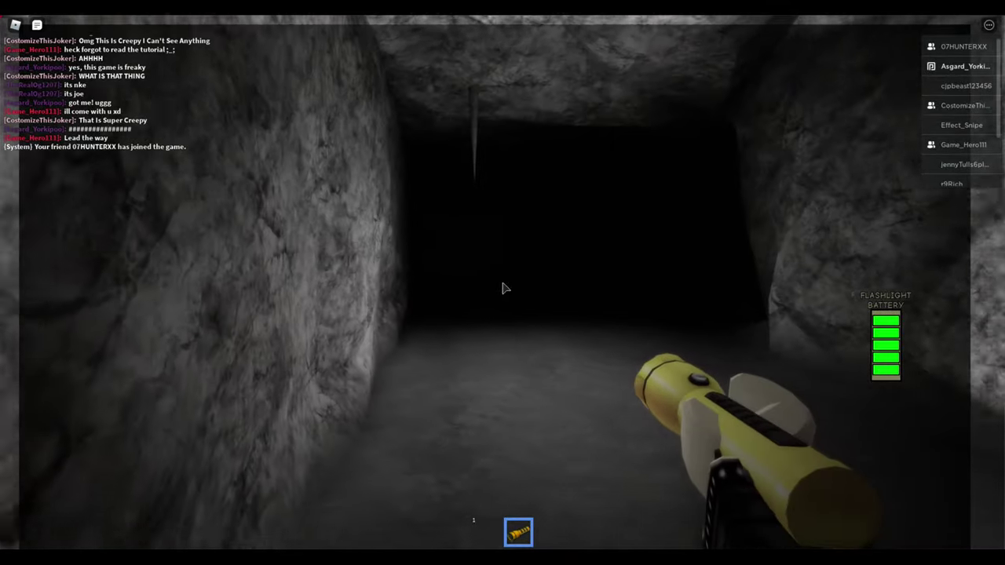
pyautogui.press('w')
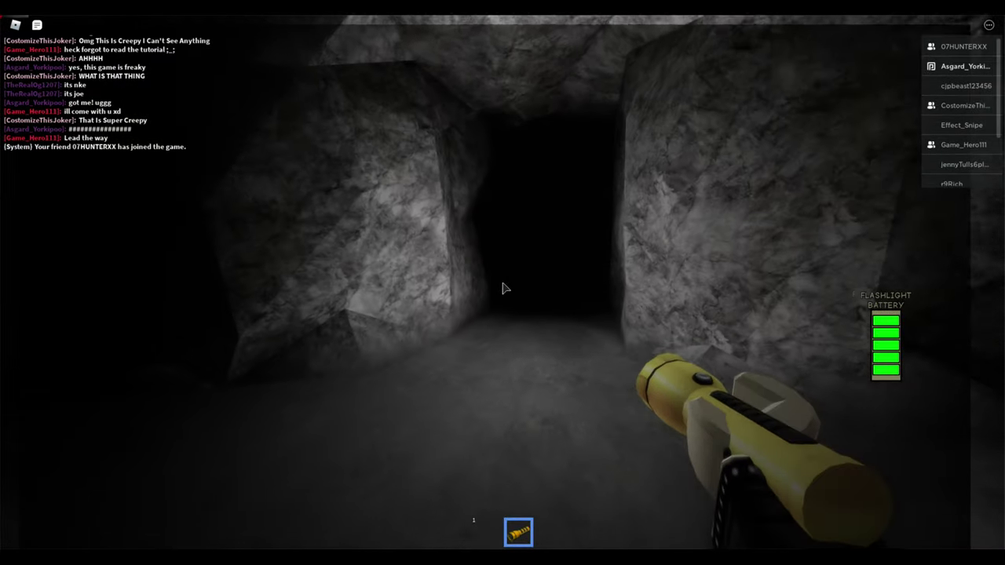
pyautogui.press('w')
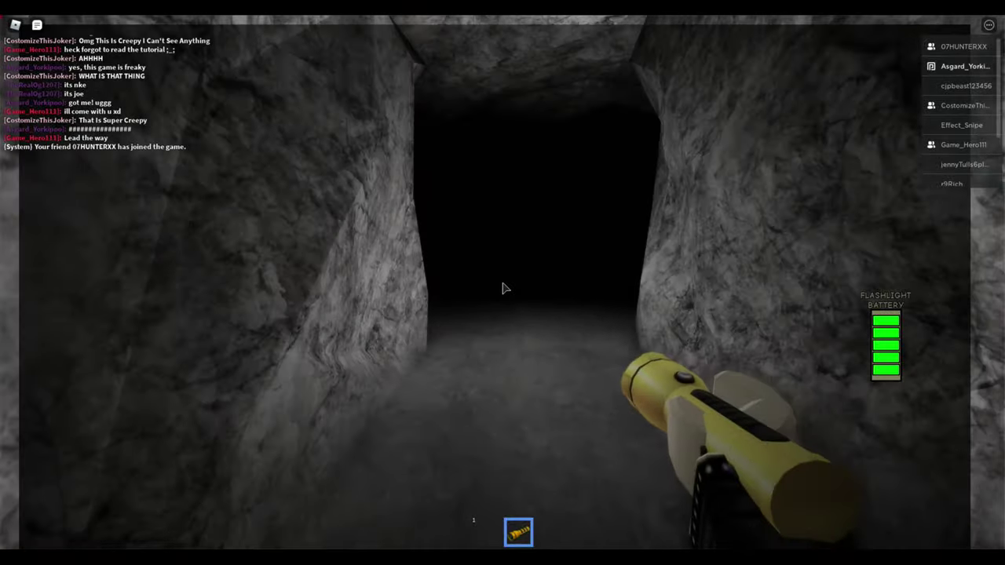
pyautogui.press('w')
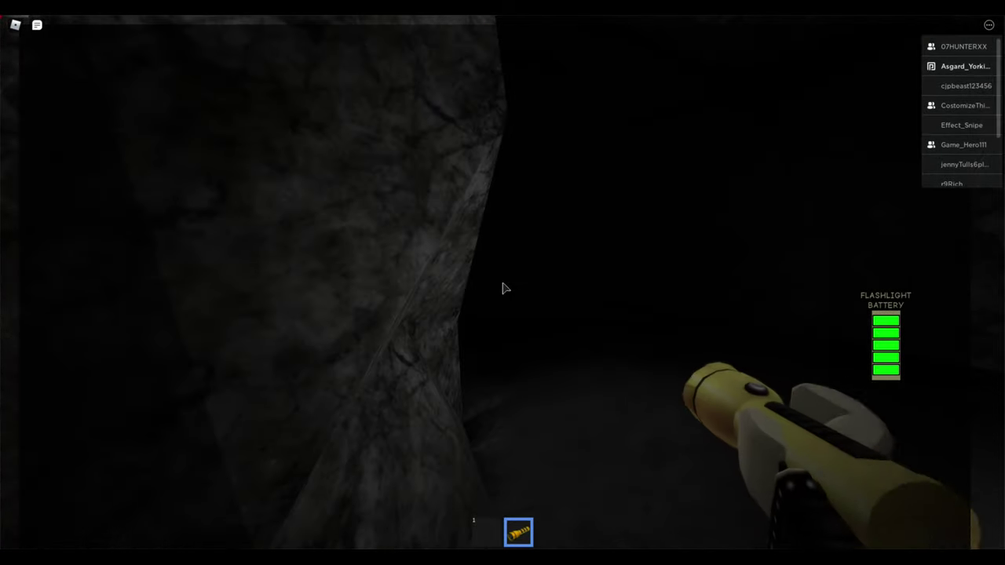
pyautogui.press('a')
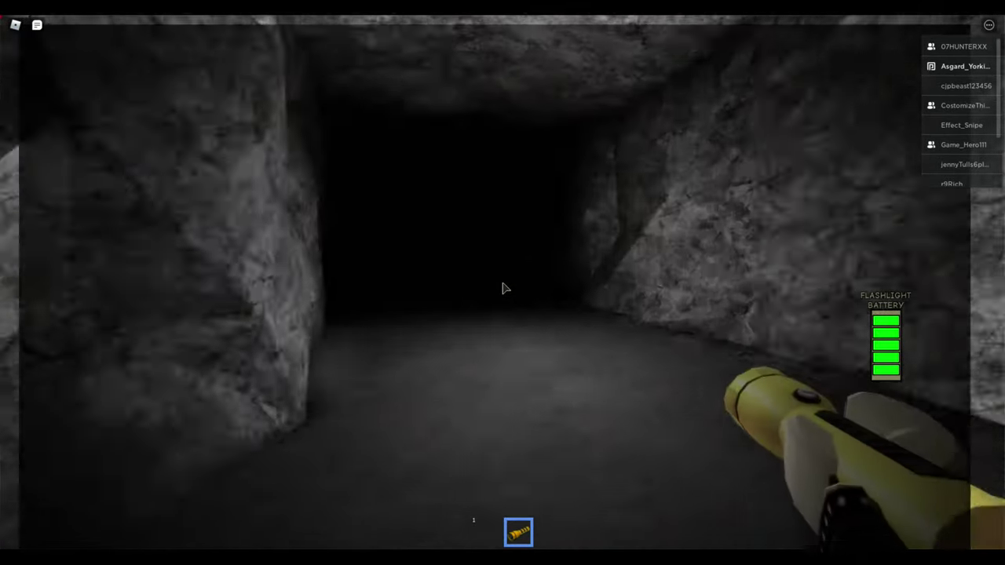
pyautogui.press('w')
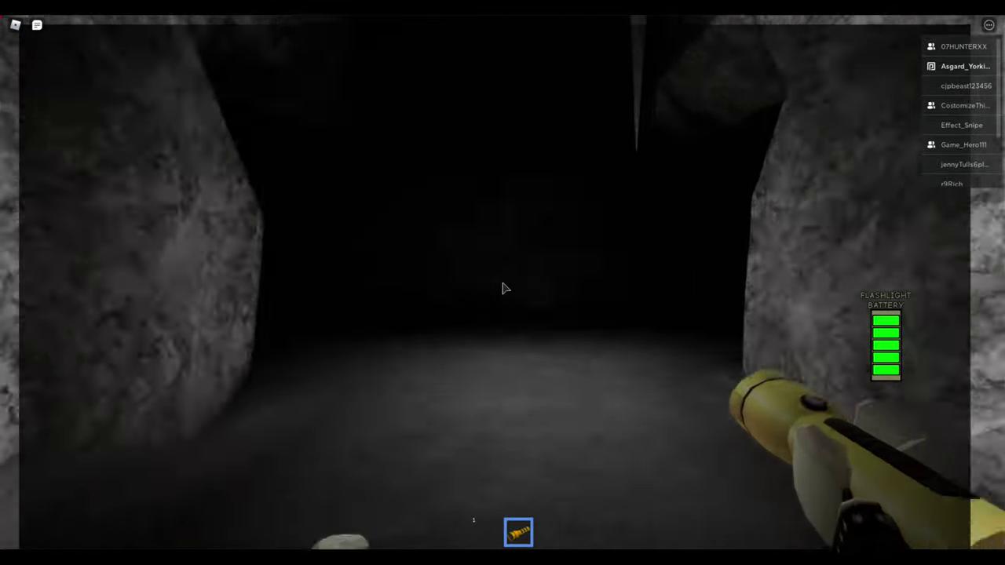
pyautogui.press('w')
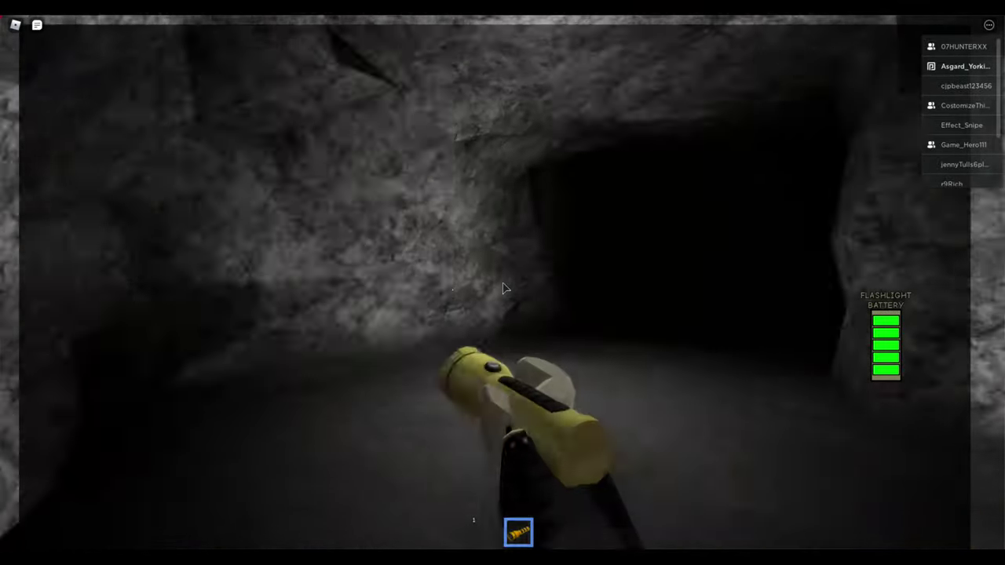
pyautogui.press('d')
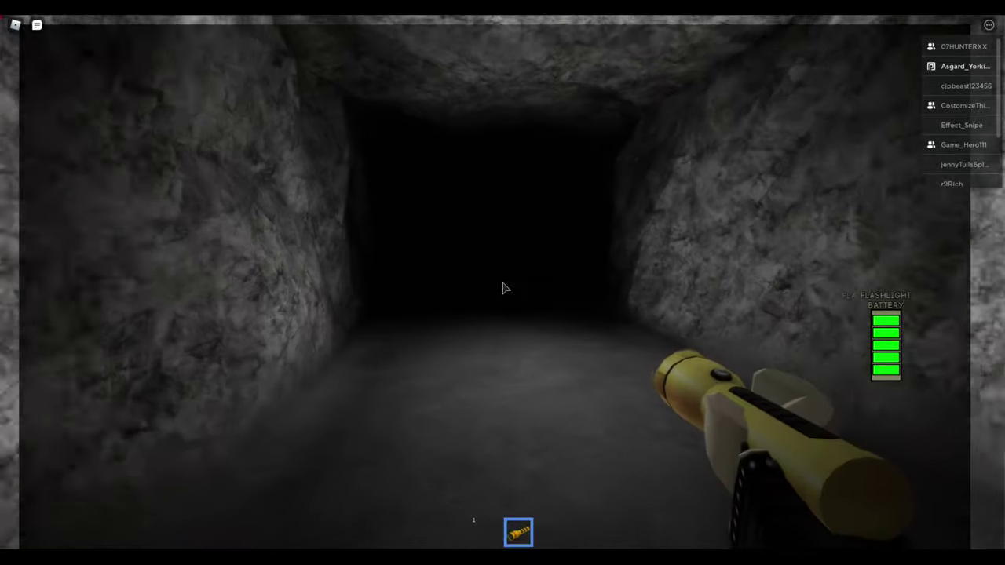
pyautogui.press('w')
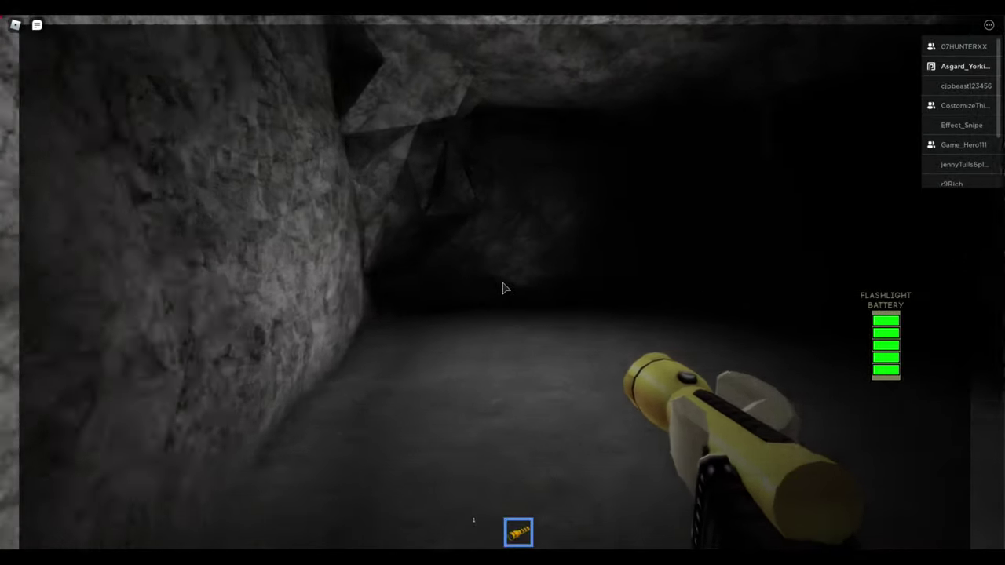
pyautogui.press('a')
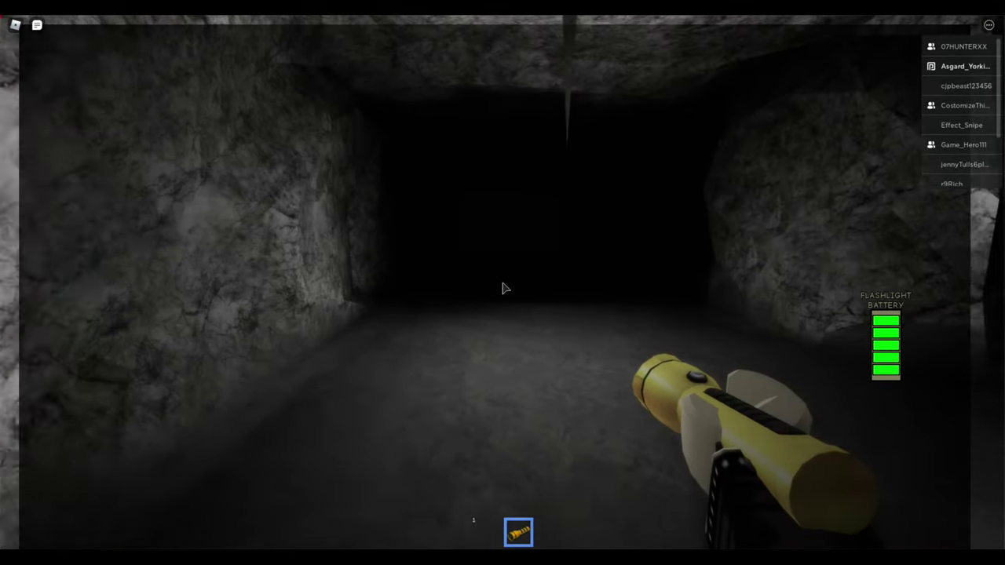
pyautogui.press('w')
pyautogui.write('hi 07hunter')
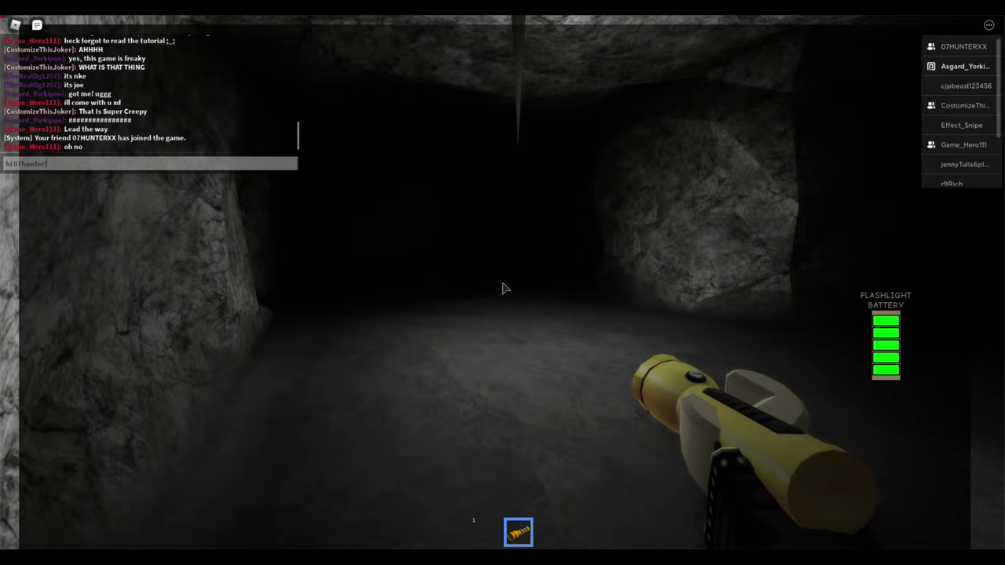
# - Reply 'hehe... me too!' in chat and keep walking down the long tunnel
pyautogui.press('Return')
pyautogui.press('w')
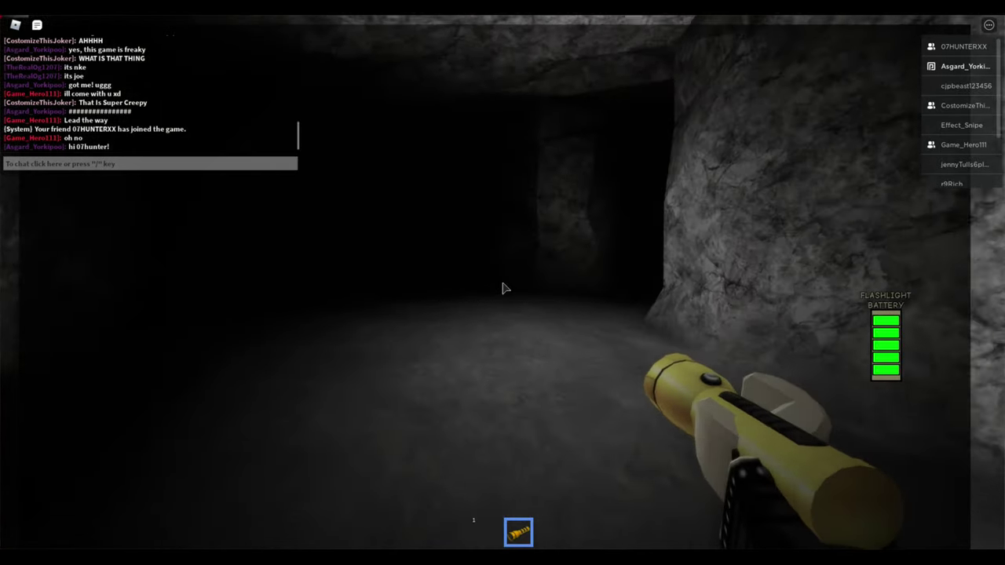
pyautogui.press('w')
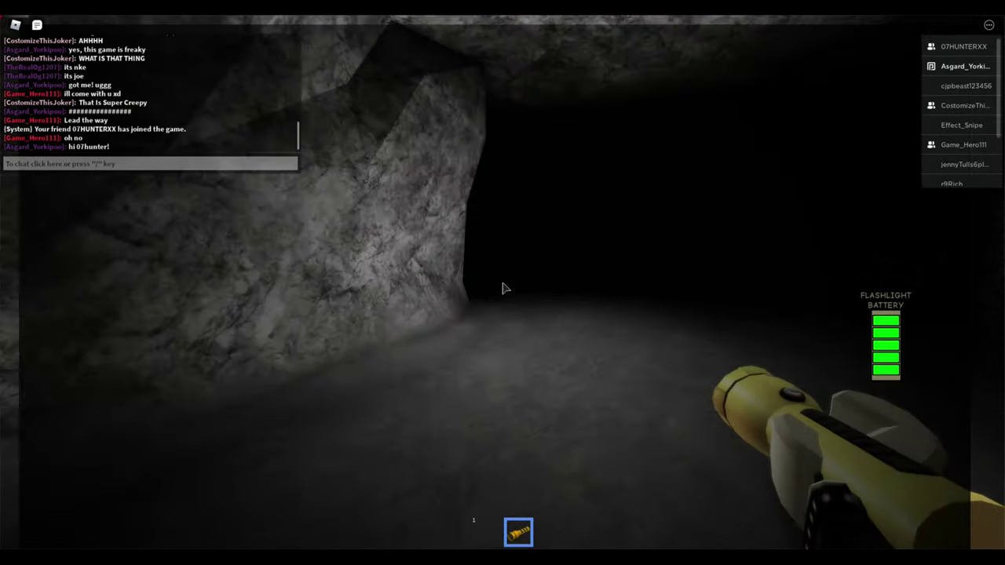
pyautogui.press('w')
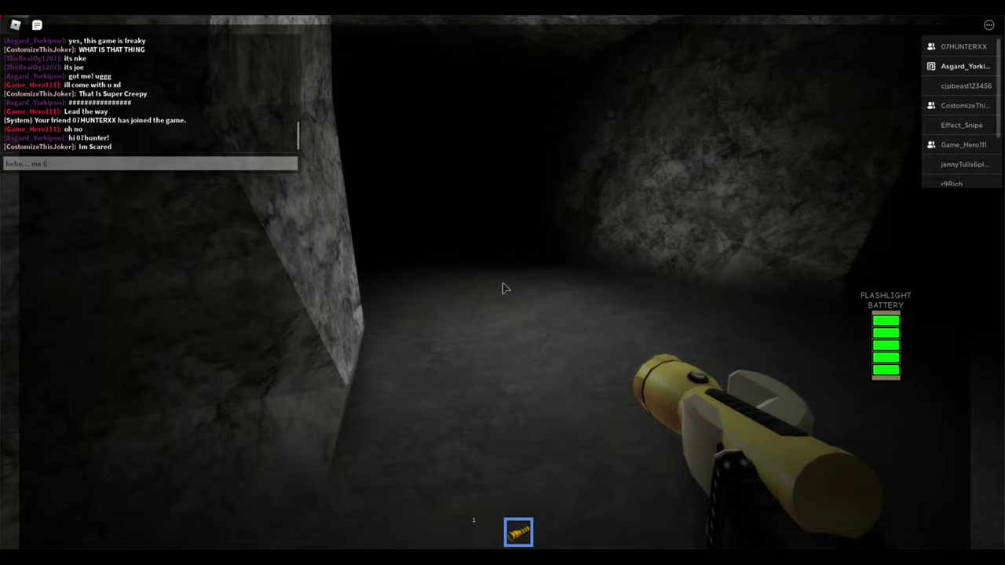
pyautogui.press('w')
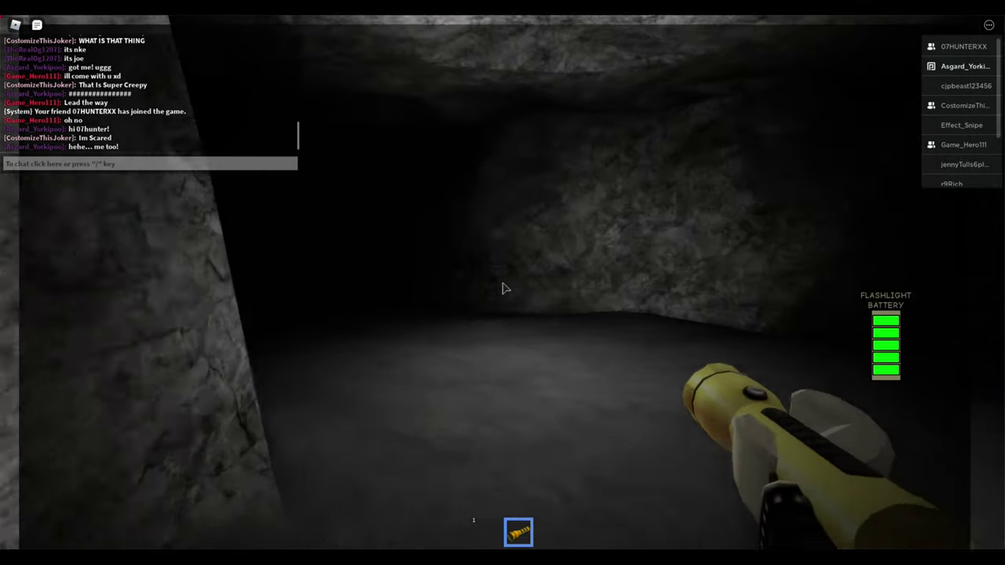
pyautogui.press('w')
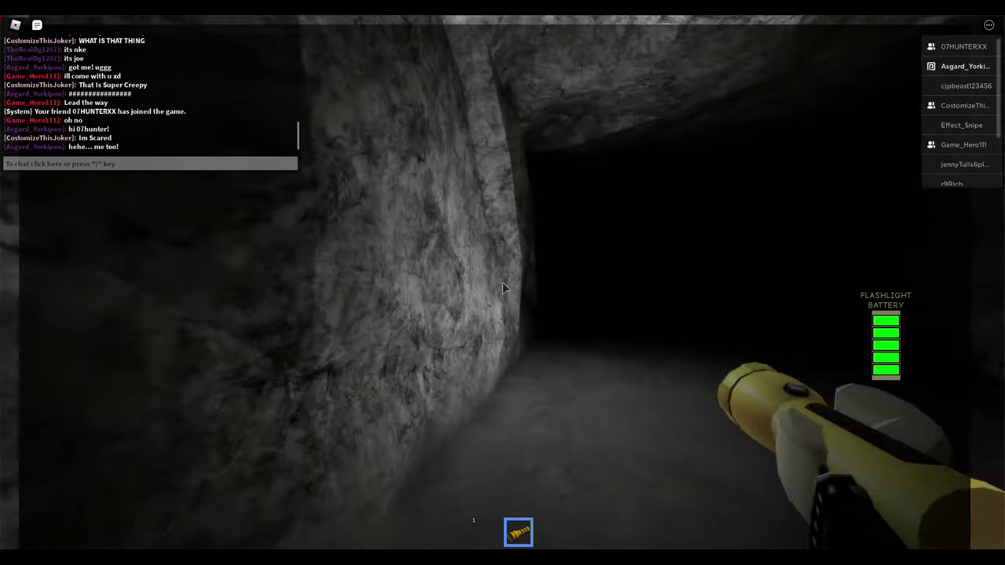
# - Follow the other players along the tunnel wall and into a side cave passage
pyautogui.press('w')
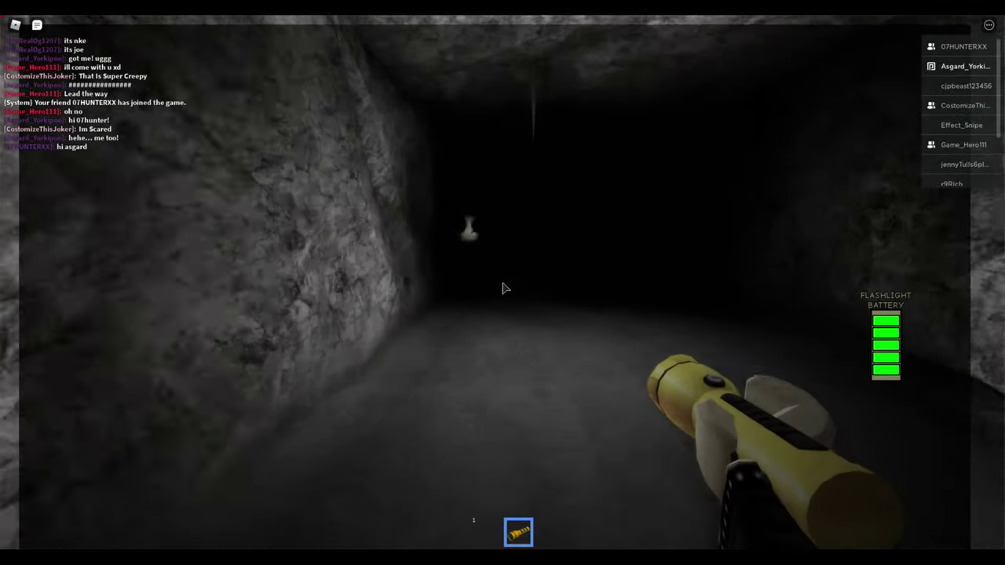
pyautogui.press('w')
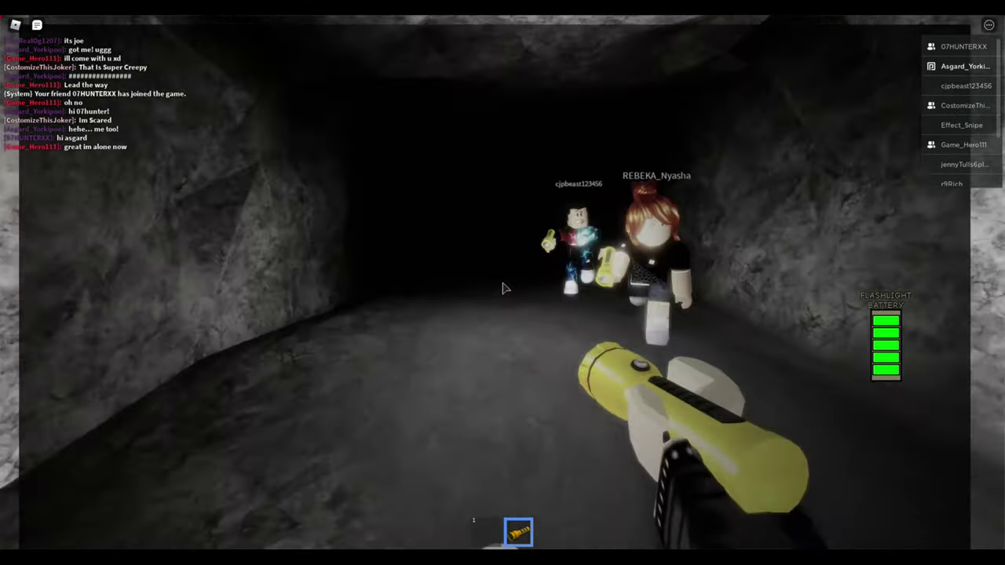
pyautogui.press('w')
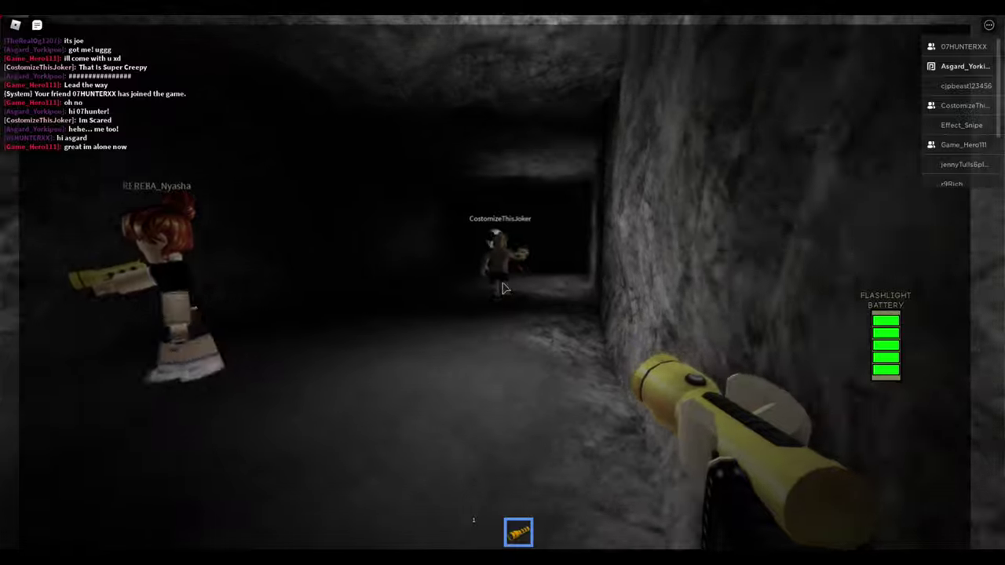
pyautogui.press('w')
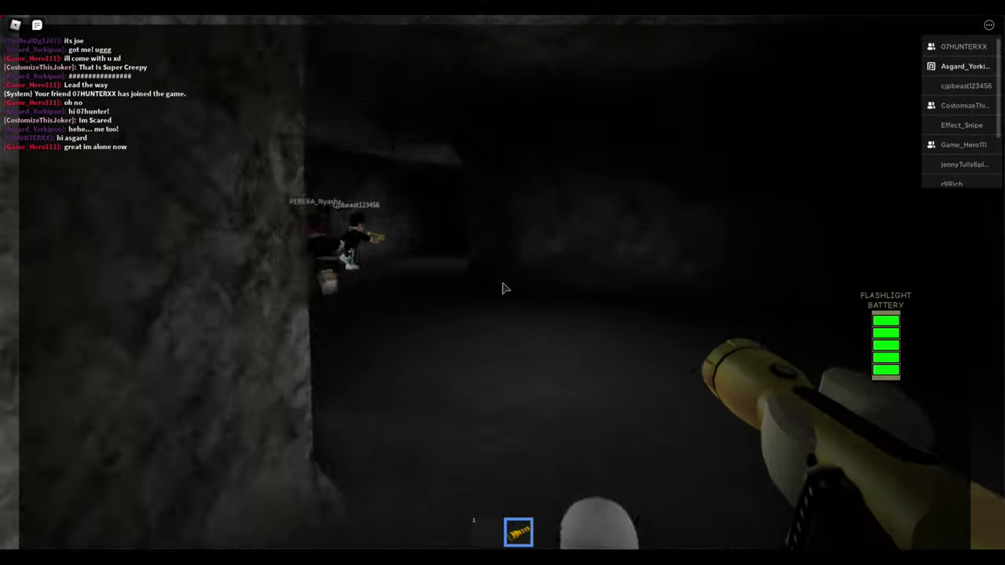
pyautogui.press('w')
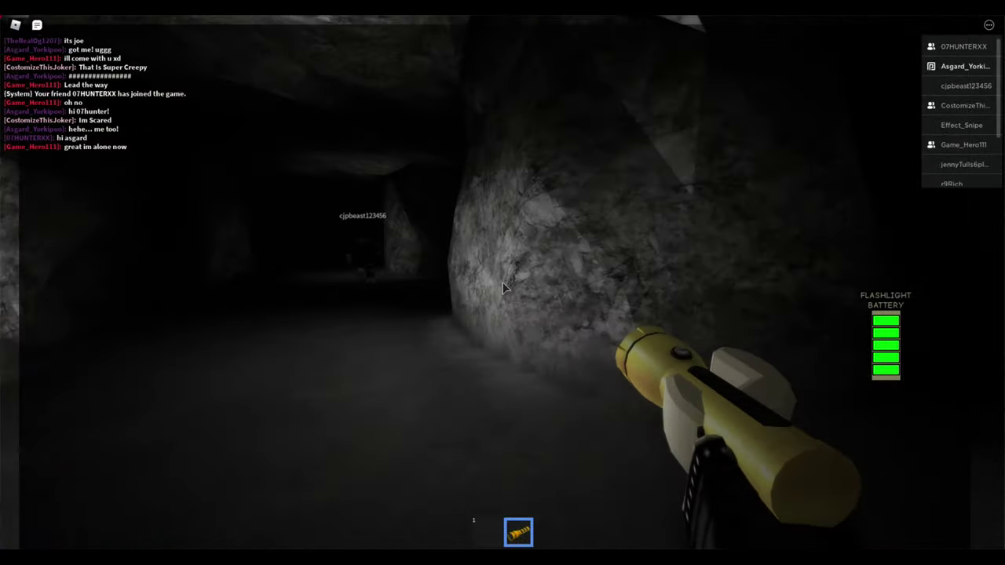
pyautogui.press('w')
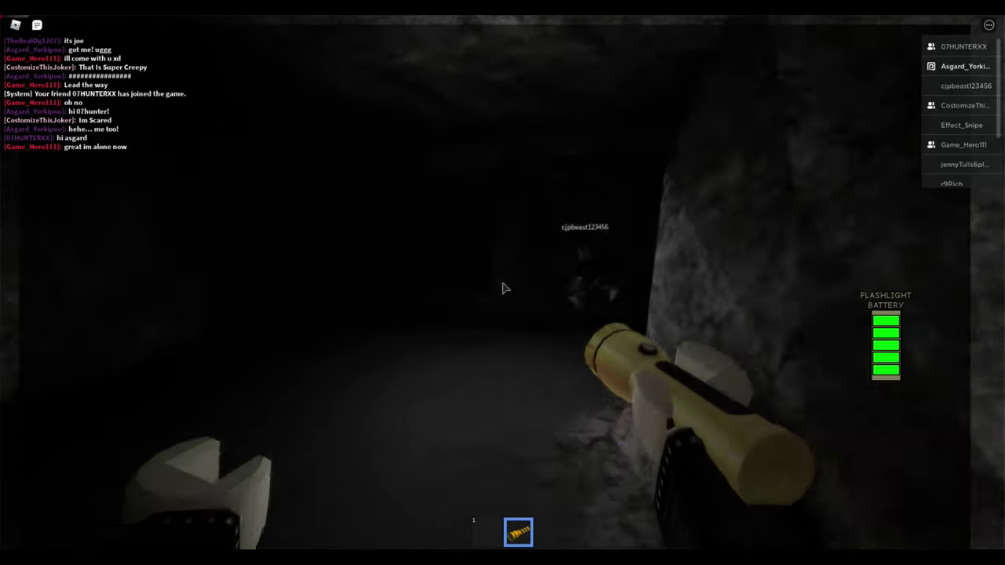
pyautogui.press('w')
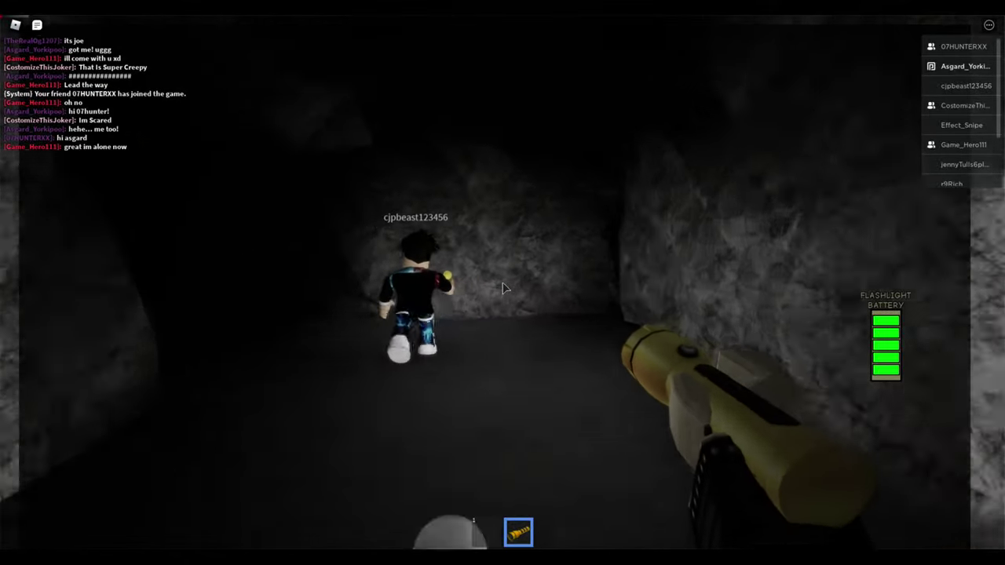
pyautogui.press('w')
pyautogui.write('killed somebody!! saw them get ea')
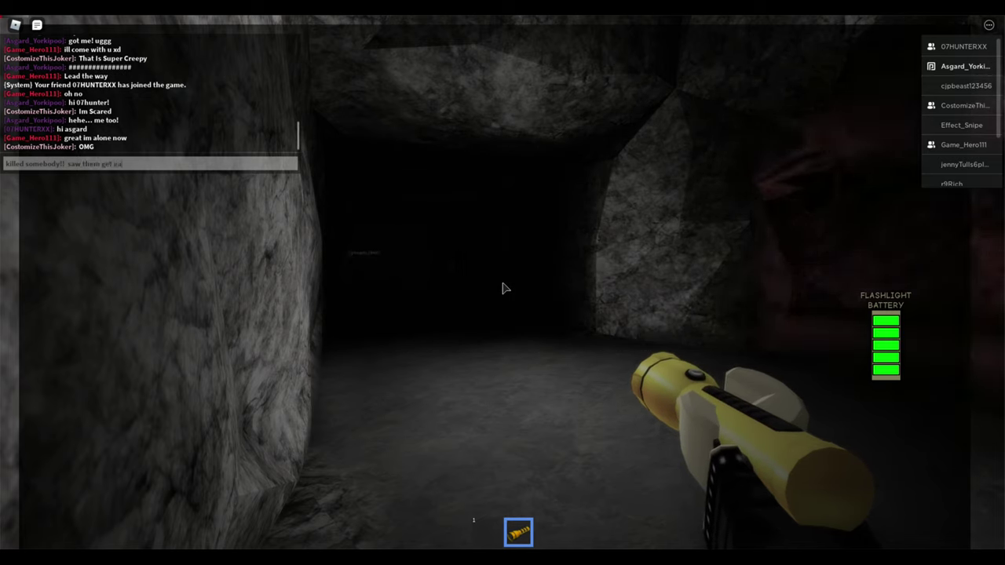
pyautogui.write('ten!')
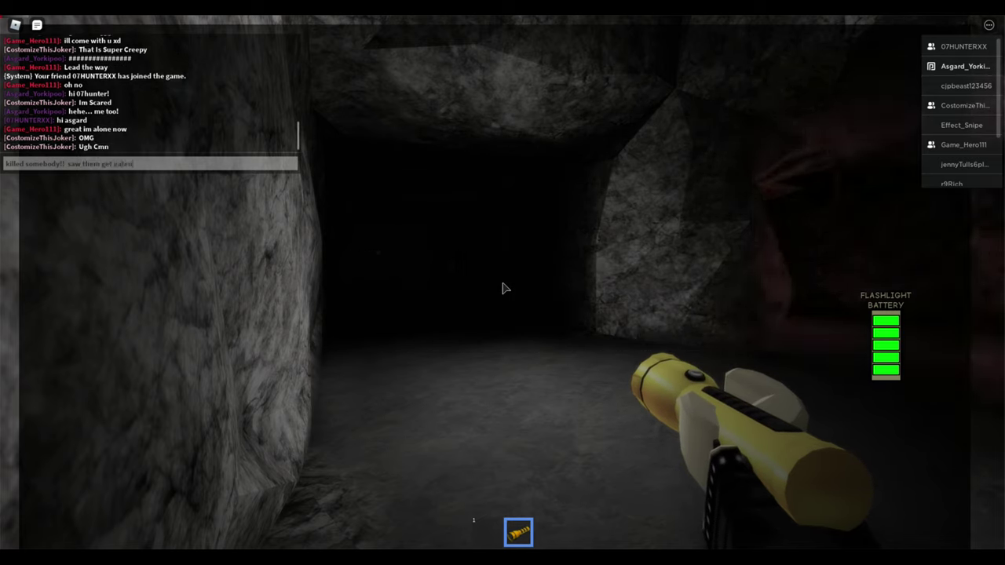
pyautogui.write('my turn! lo')
# - Post 'killed somebody!! saw them get eaten!' and 'my turn! lol', then grab a flashlight from the table
pyautogui.press('Return')
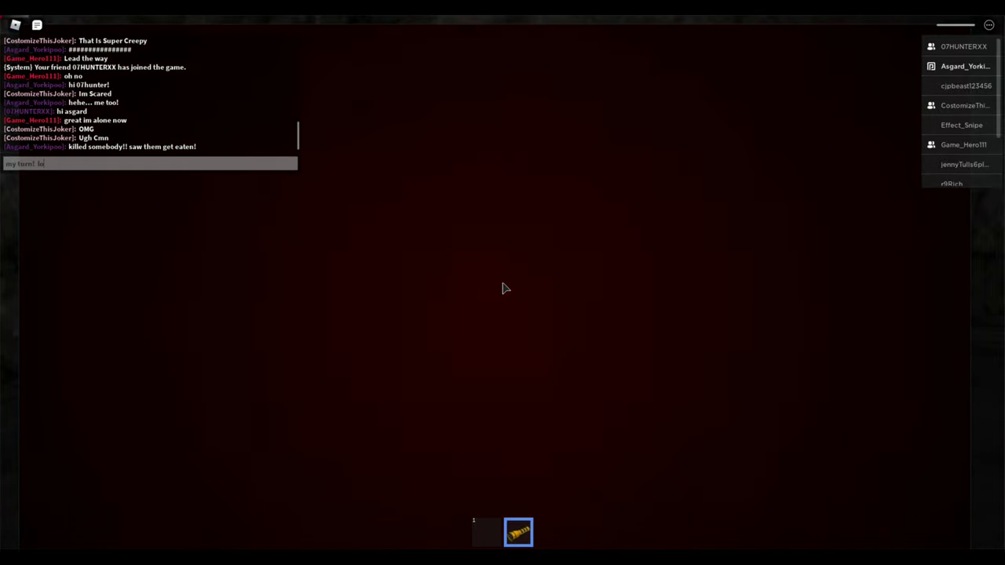
pyautogui.write('l')
pyautogui.press('Return')
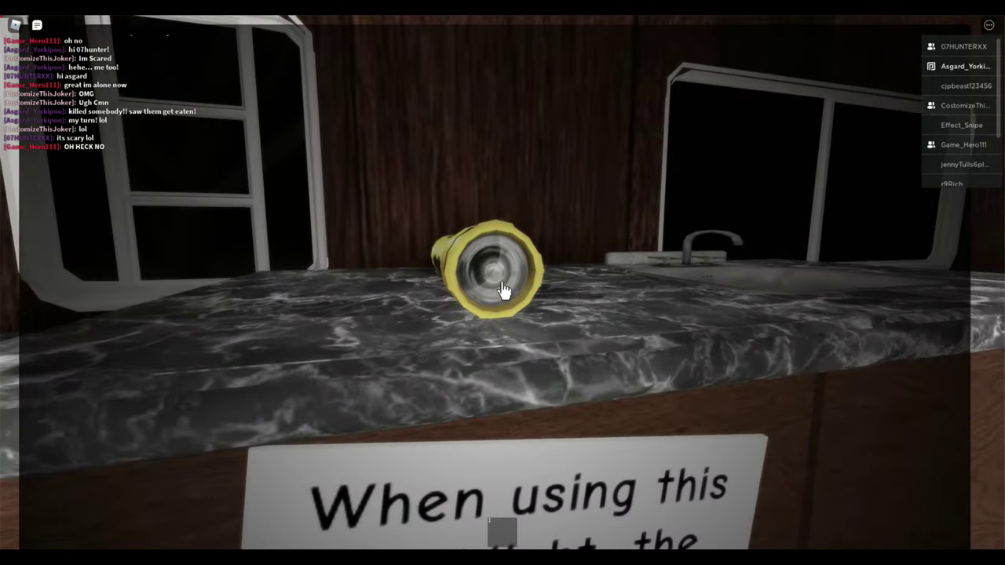
pyautogui.click(503, 289)
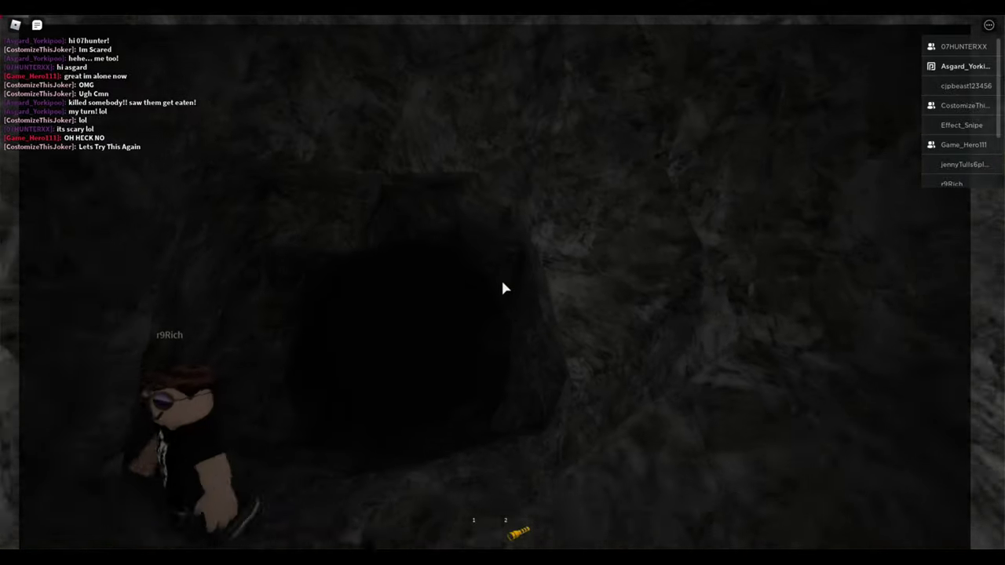
# - Switch on the flashlight and climb through the hole in the rock wall
pyautogui.click(505, 288)
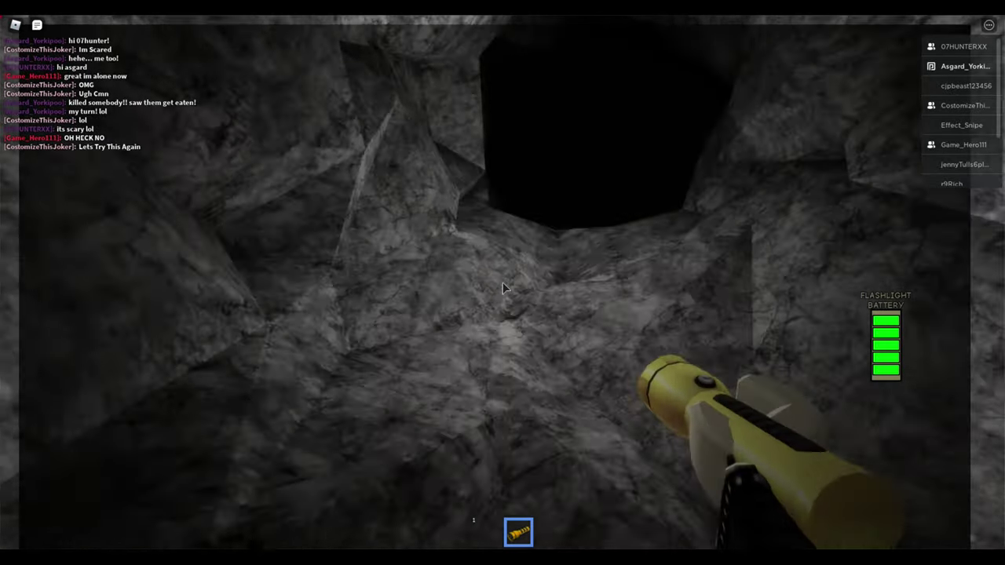
pyautogui.press('w')
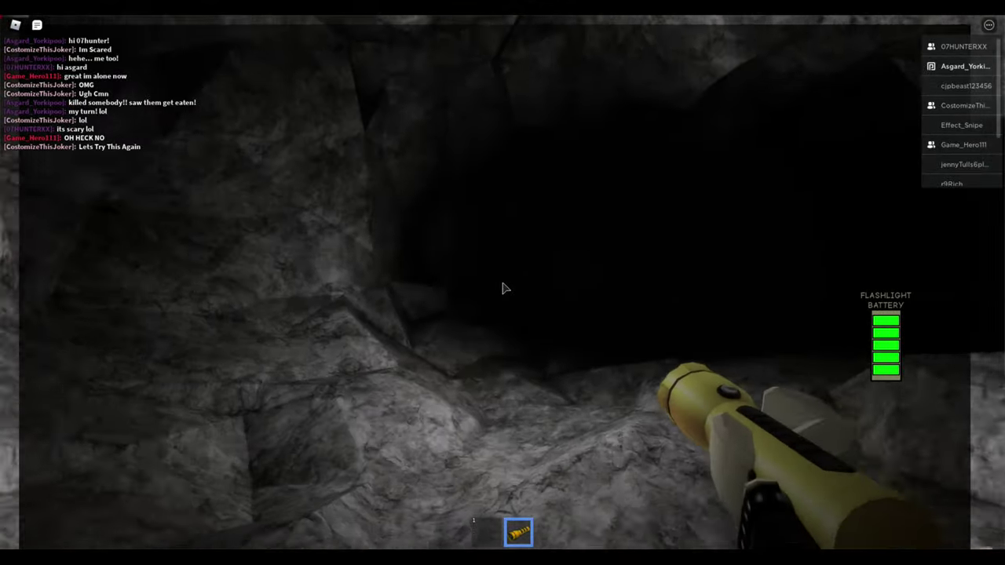
pyautogui.press('w')
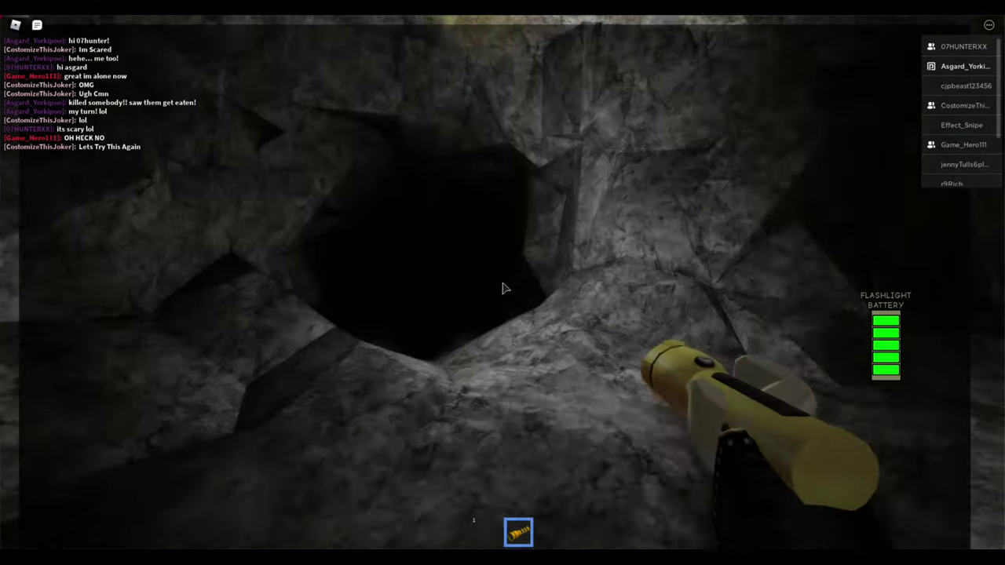
pyautogui.press('w')
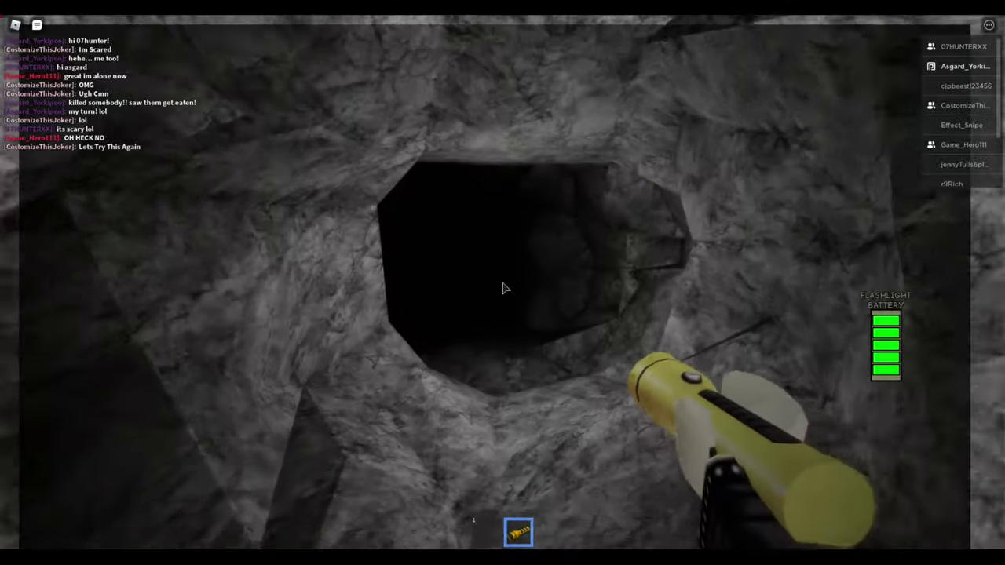
pyautogui.press('w')
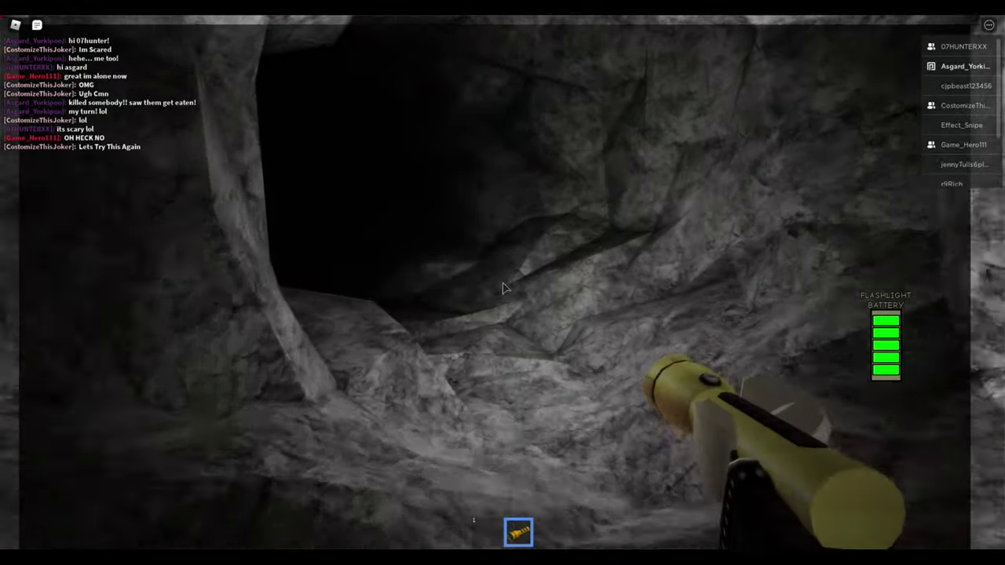
pyautogui.press('w')
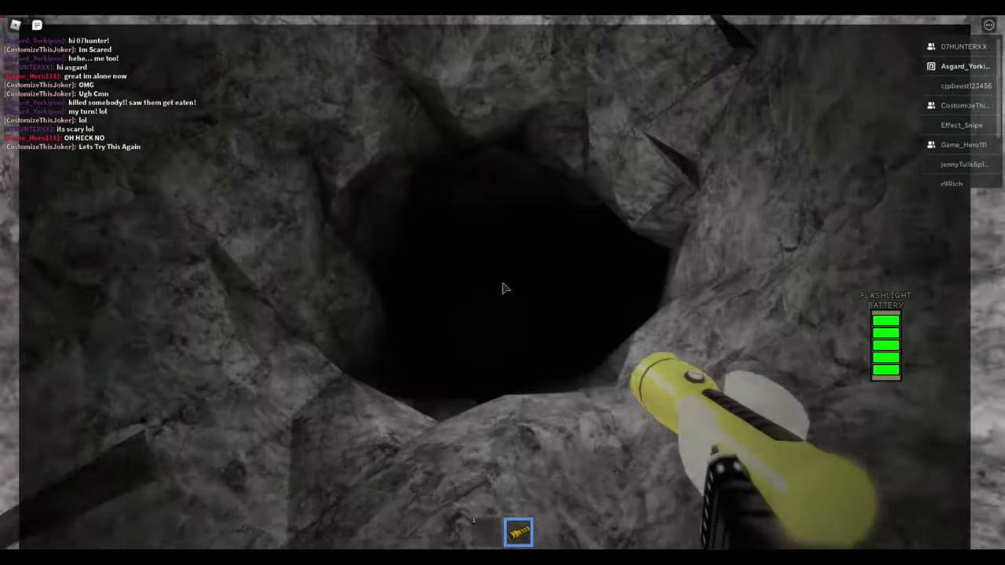
# - Move past the other player through the tunnel opening into the cave
pyautogui.press('w')
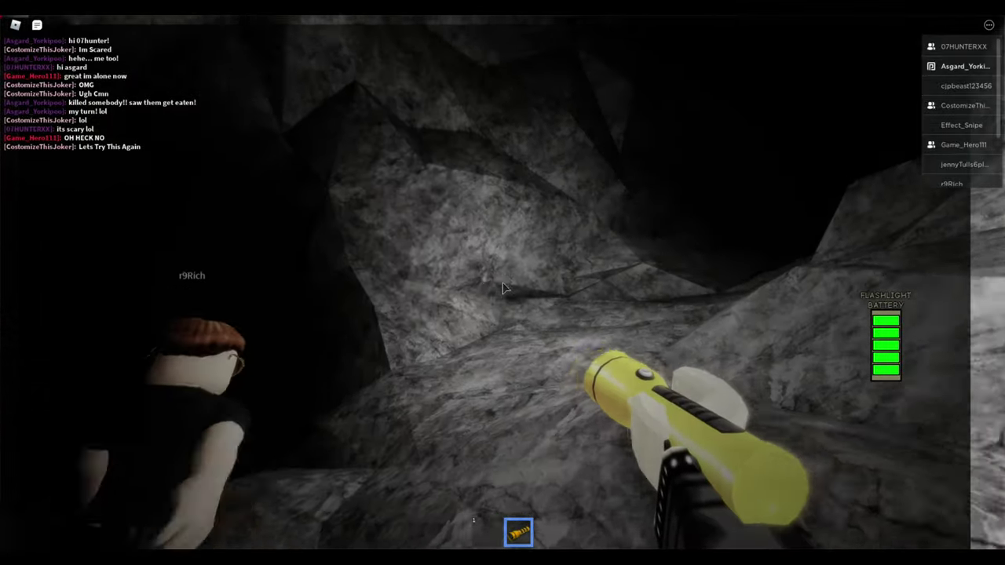
pyautogui.press('w')
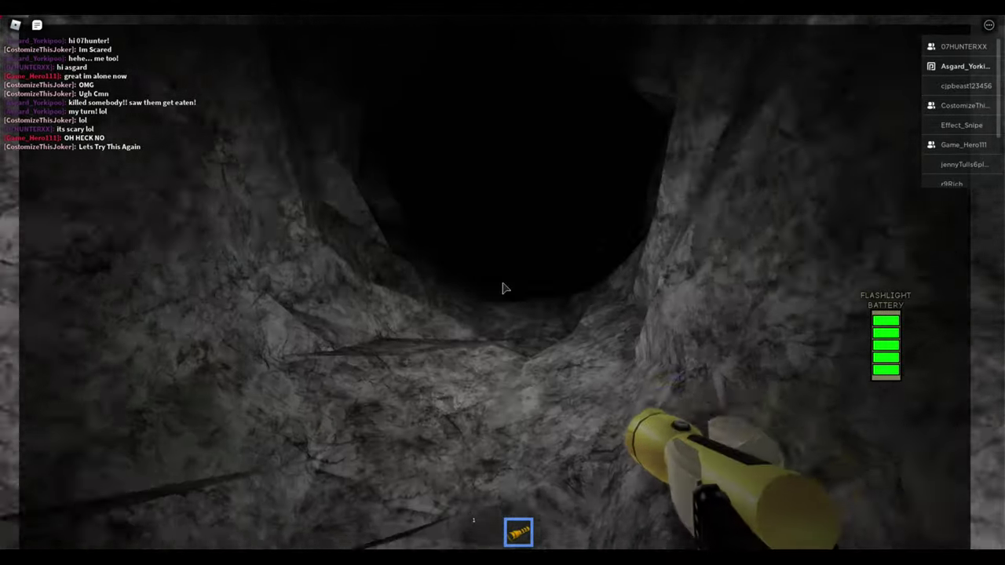
pyautogui.press('w')
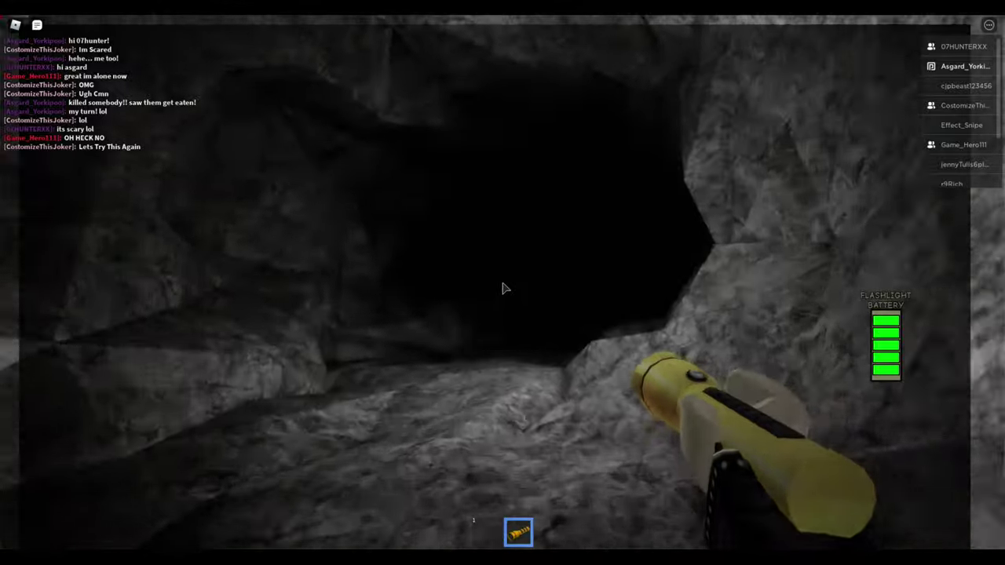
pyautogui.press('w')
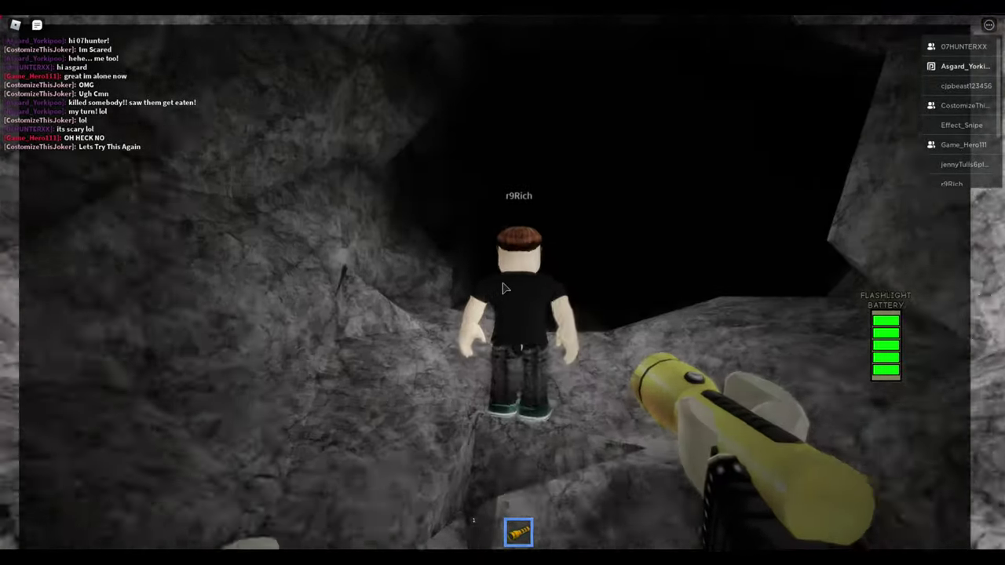
pyautogui.press('w')
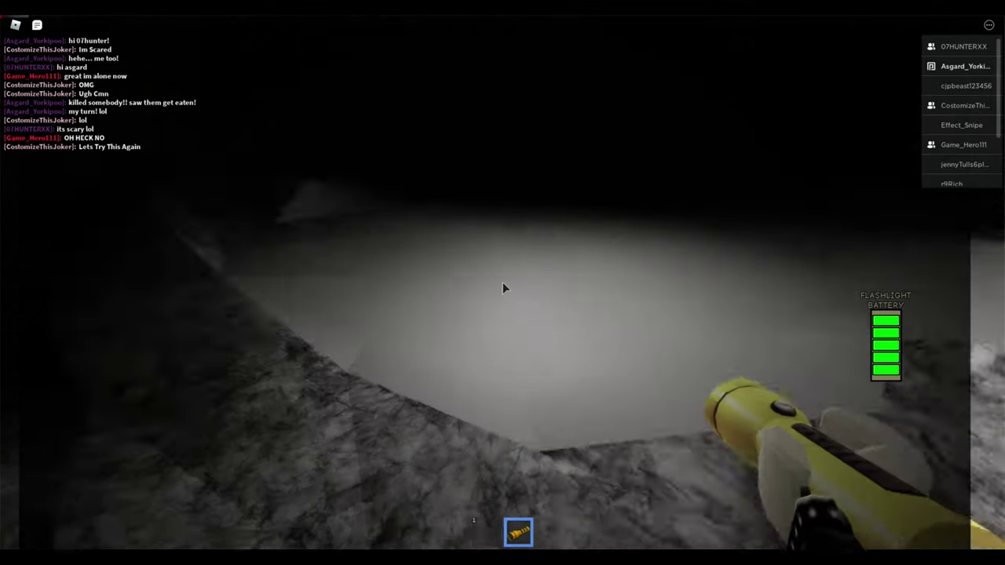
# - Walk past the other players, through the water and into the next stone tunnel
pyautogui.press('w')
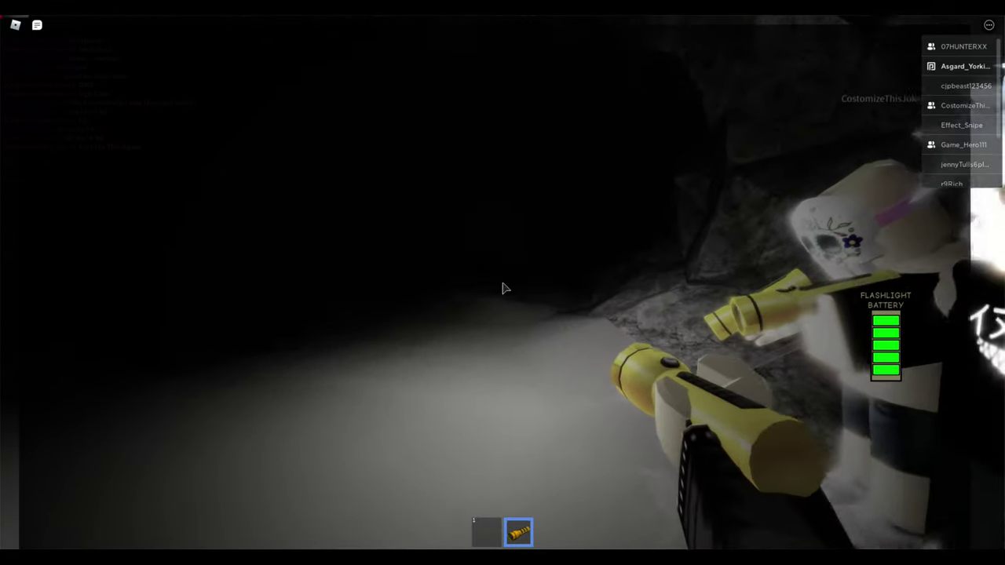
pyautogui.press('w')
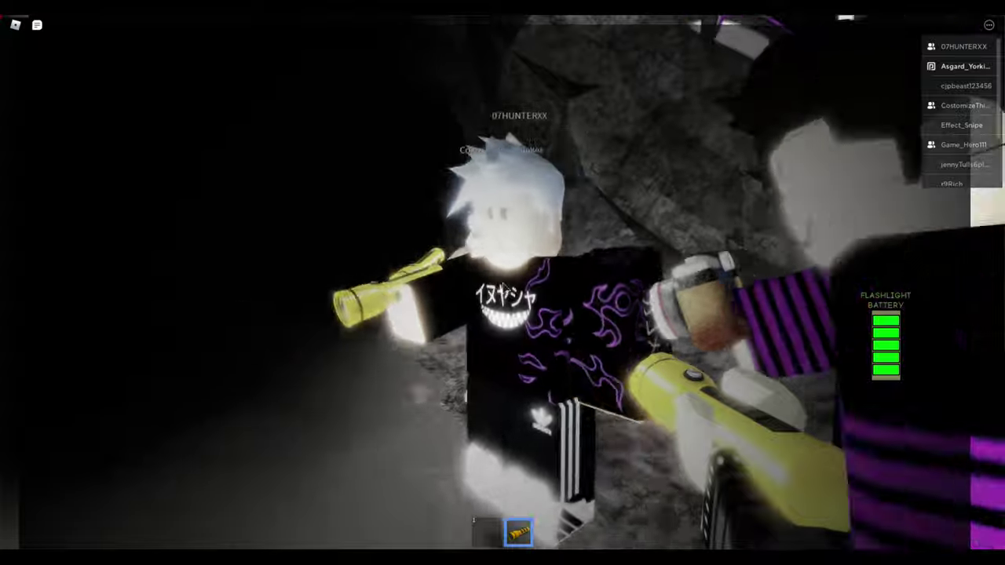
pyautogui.press('w')
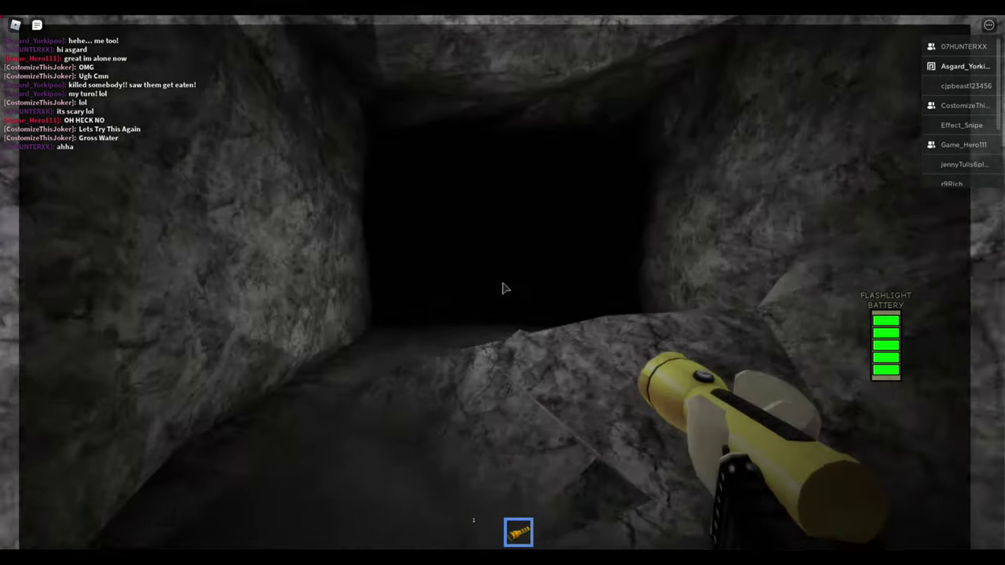
# - Walk down the winding tunnels, through the narrower passage and into the dark tunnel
pyautogui.press('w')
pyautogui.press('w')
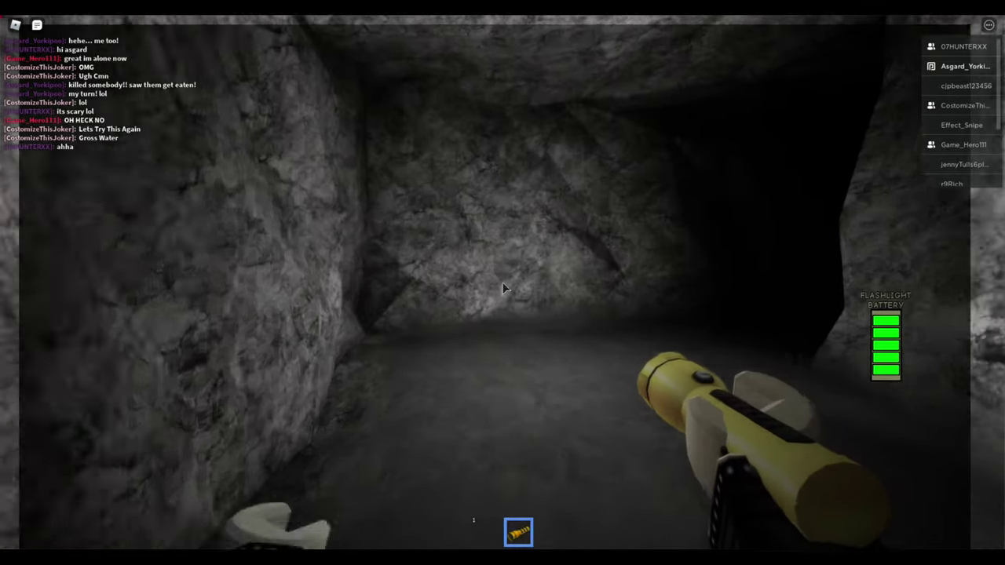
pyautogui.press('w')
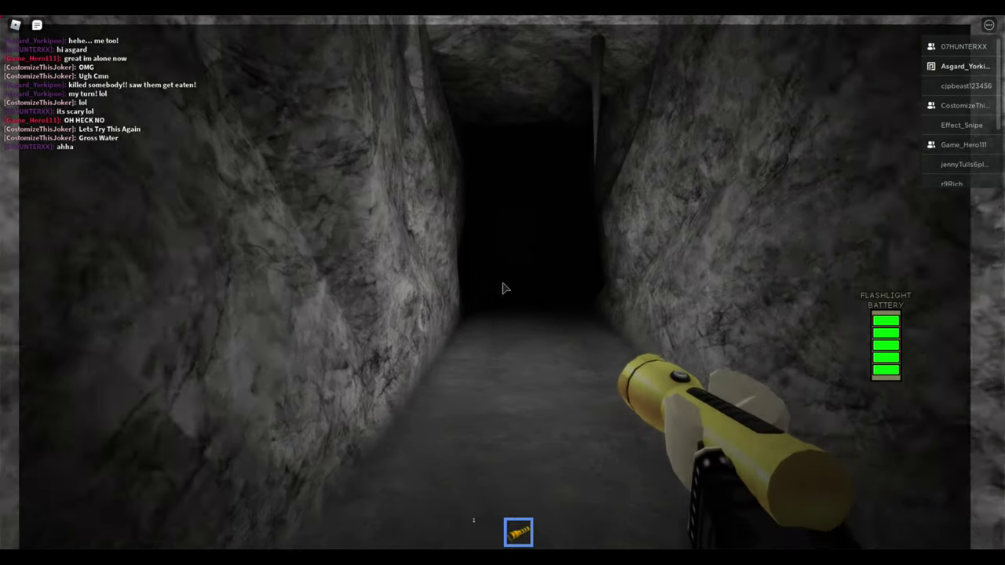
pyautogui.press('w')
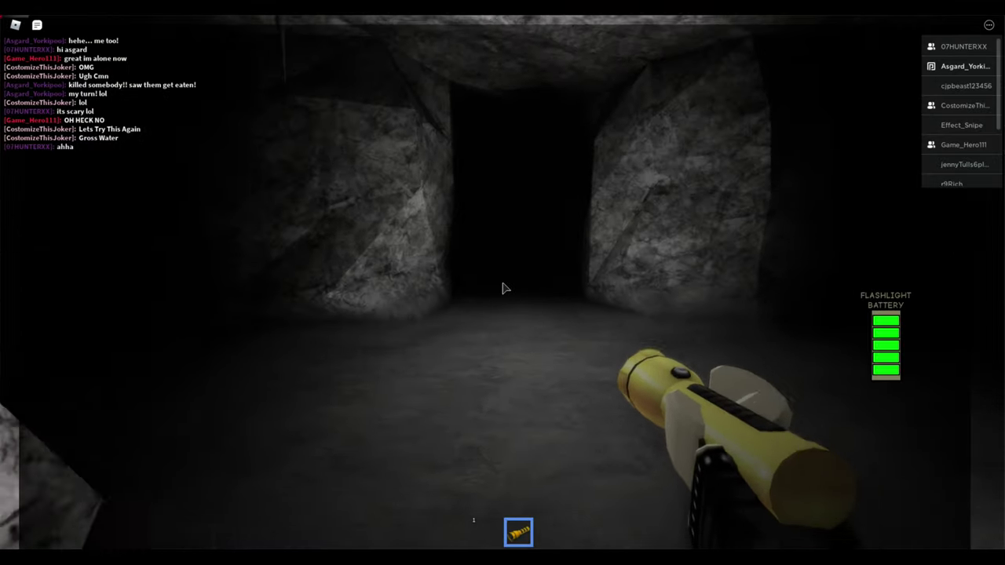
pyautogui.press('d')
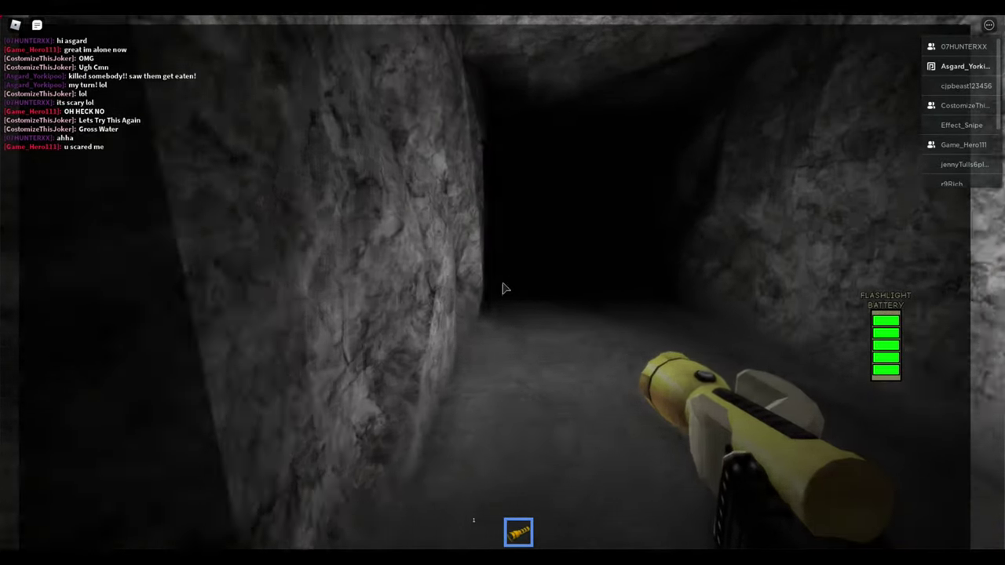
pyautogui.press('w')
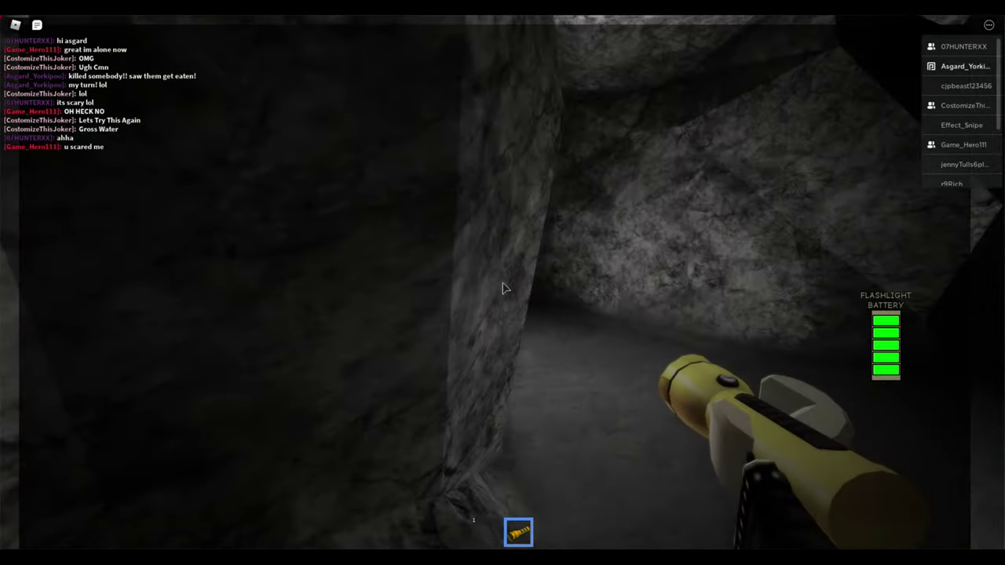
pyautogui.press('a')
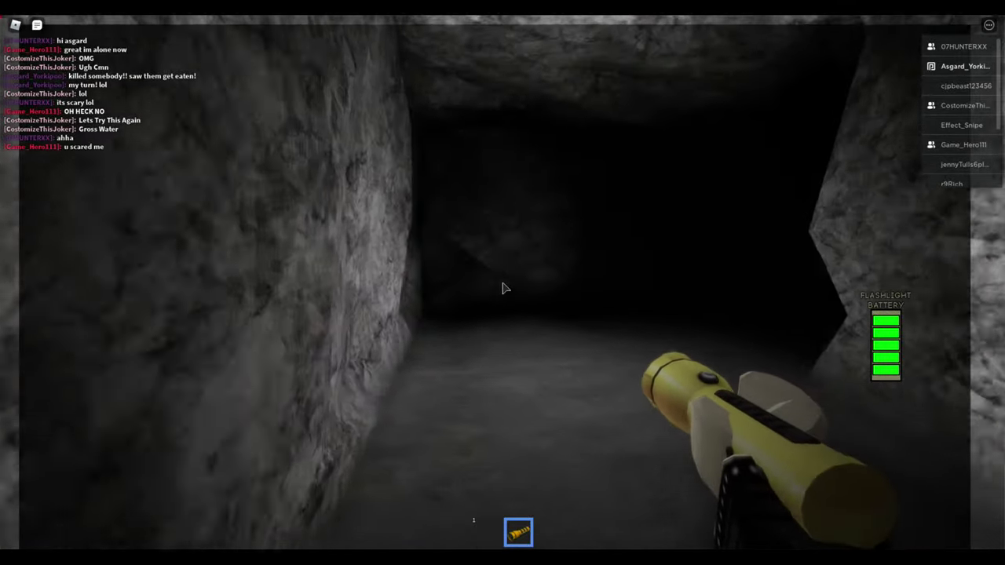
pyautogui.press('w')
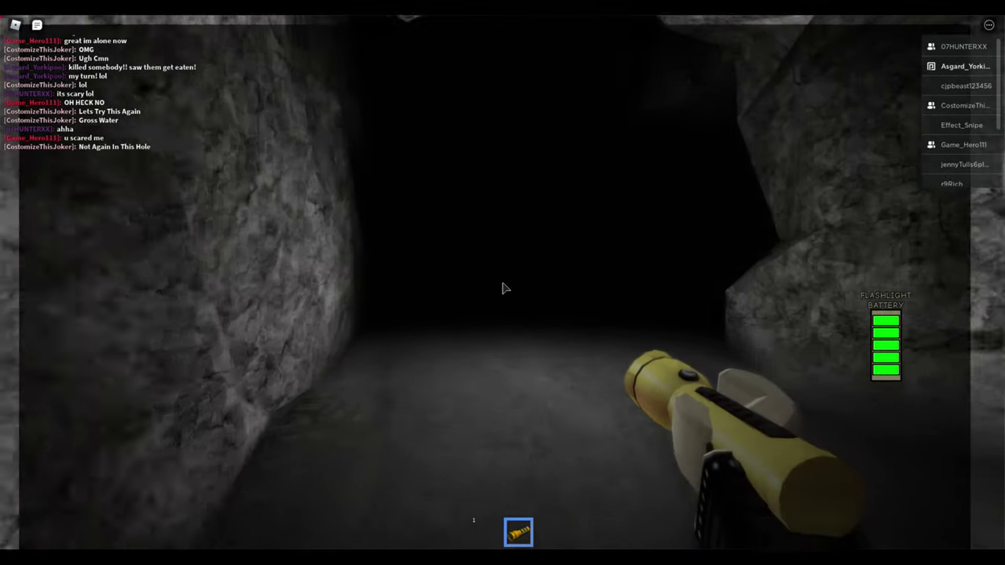
pyautogui.press('w')
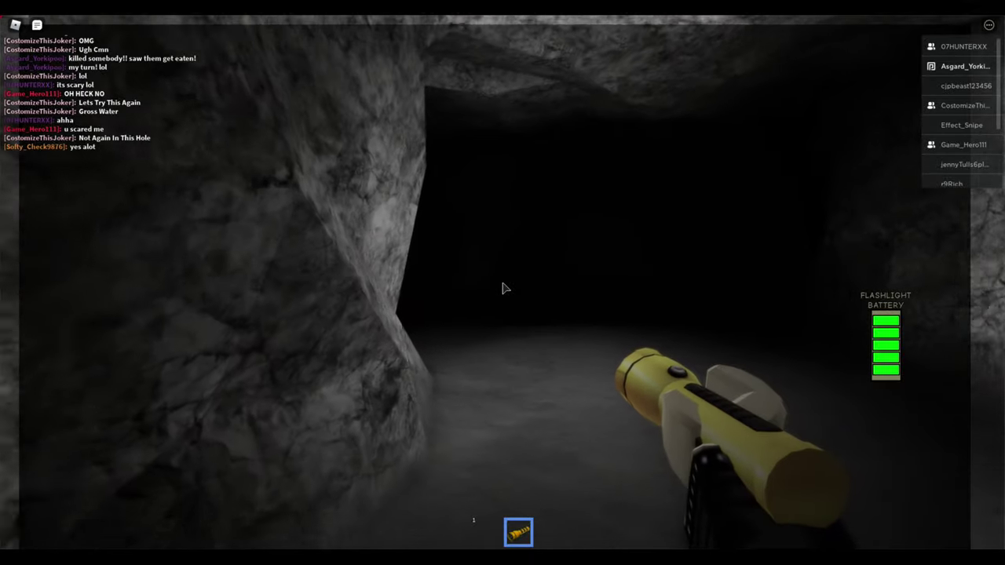
pyautogui.press('w')
pyautogui.write('yikes...')
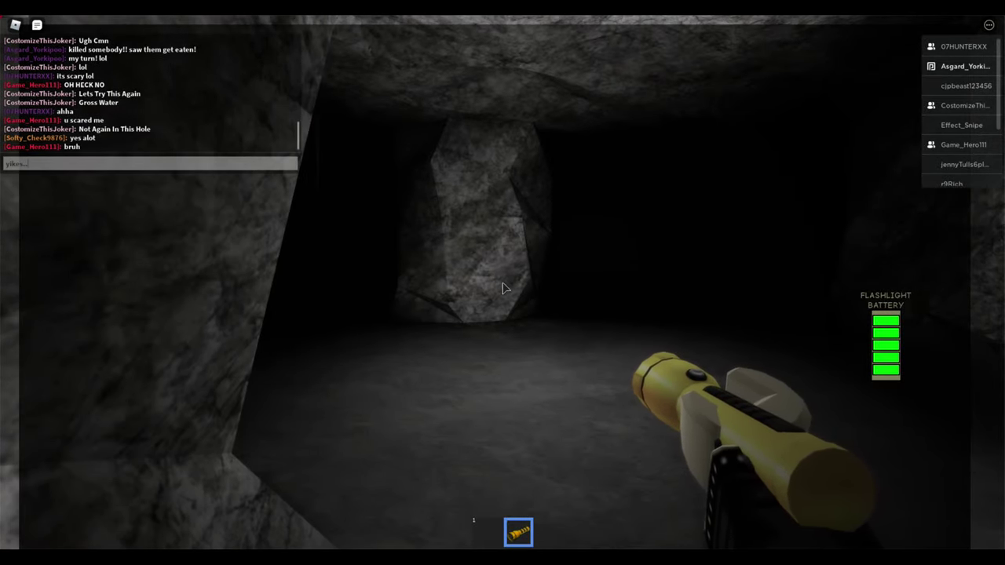
# - Send "yikes..." in chat, follow the tunnel around the bend, and crouch at the low passage
pyautogui.press('Return')
pyautogui.press('w')
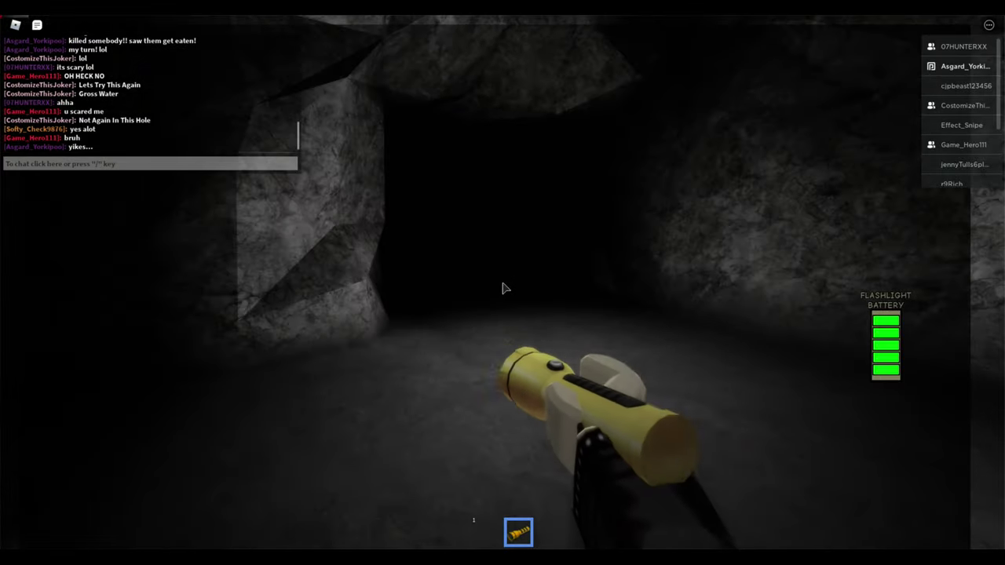
pyautogui.press('w')
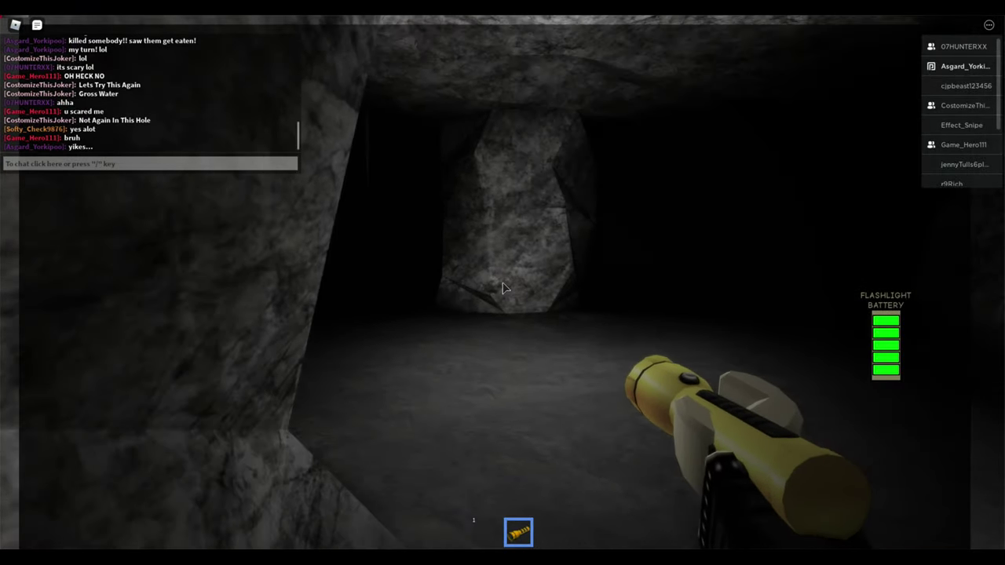
pyautogui.press('w')
pyautogui.press('w')
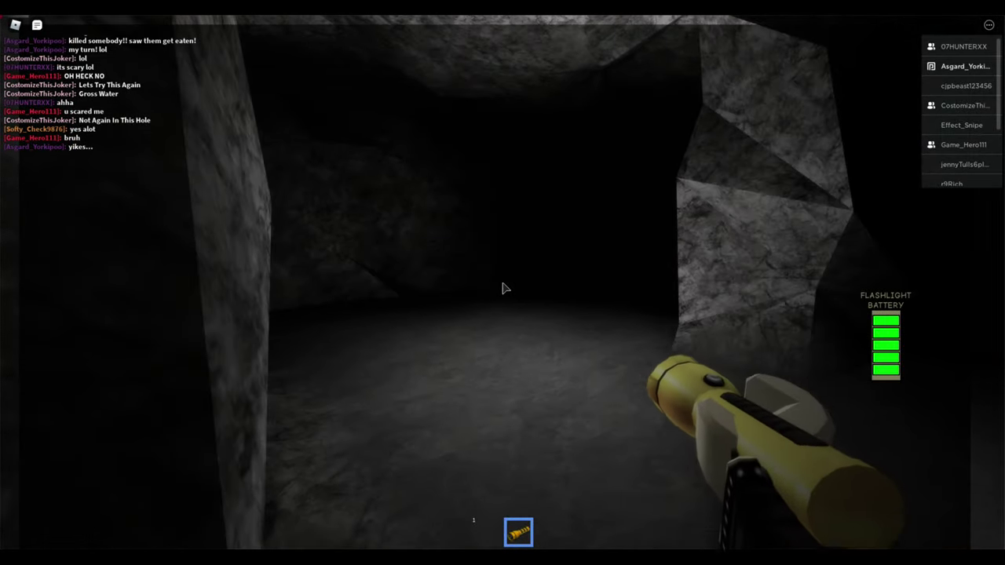
pyautogui.press('w')
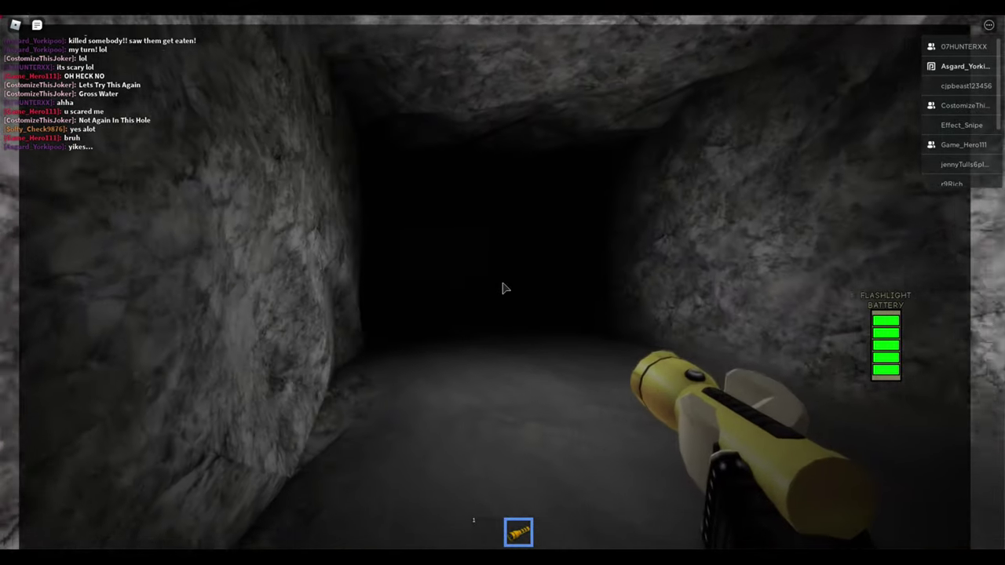
pyautogui.press('w')
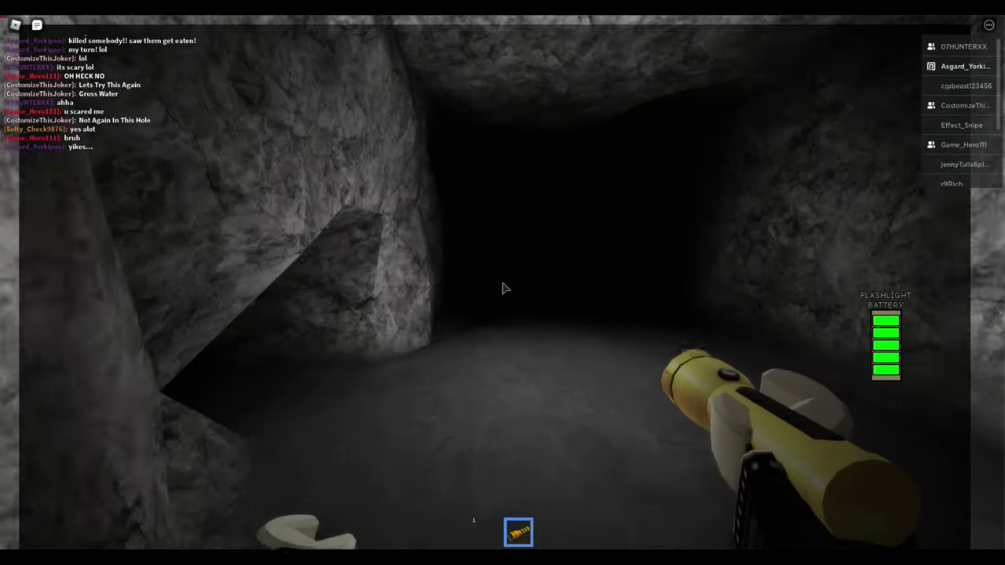
pyautogui.press('c')
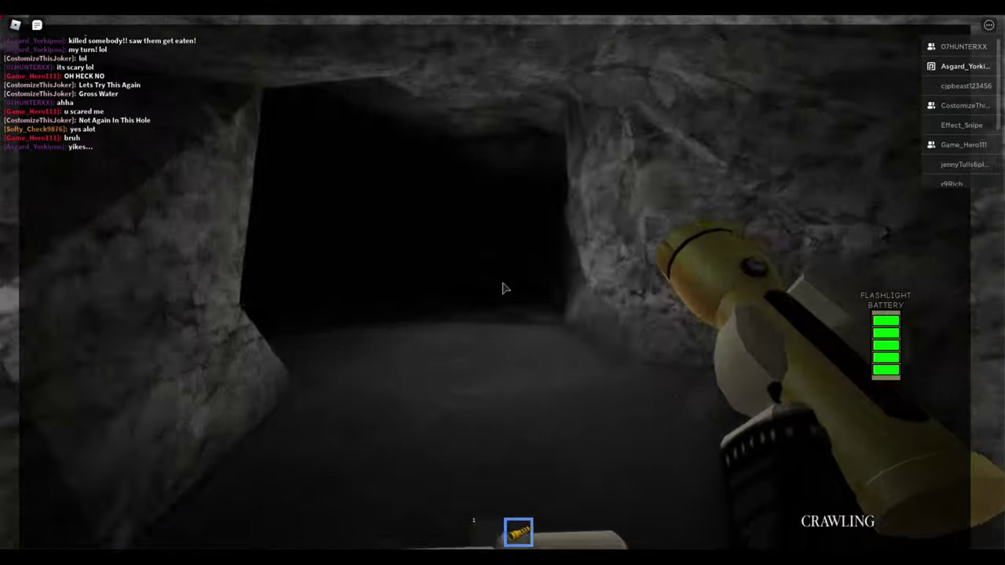
# - Crawl to the boarded-up opening and turn toward the dark side tunnel
pyautogui.press('w')
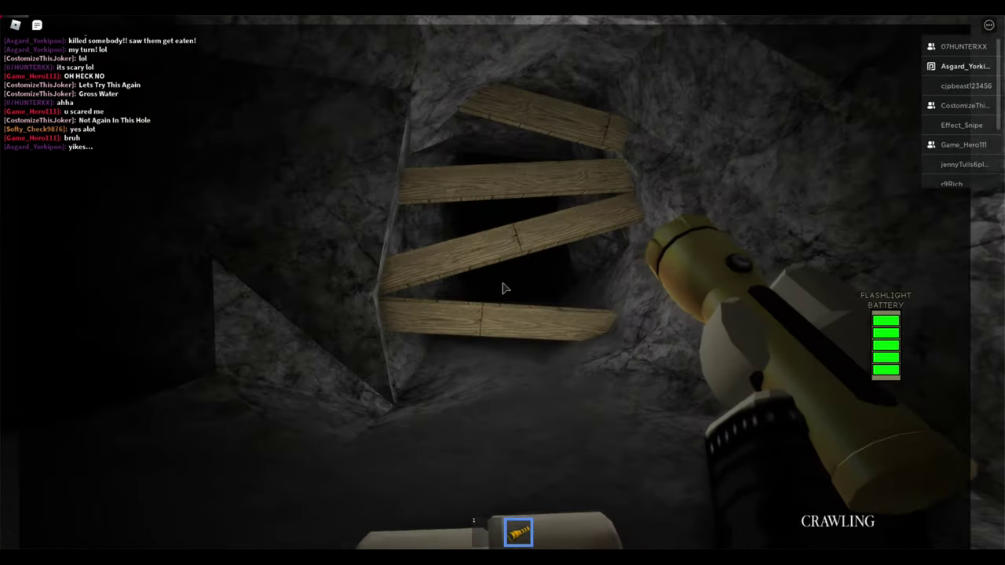
pyautogui.press('w')
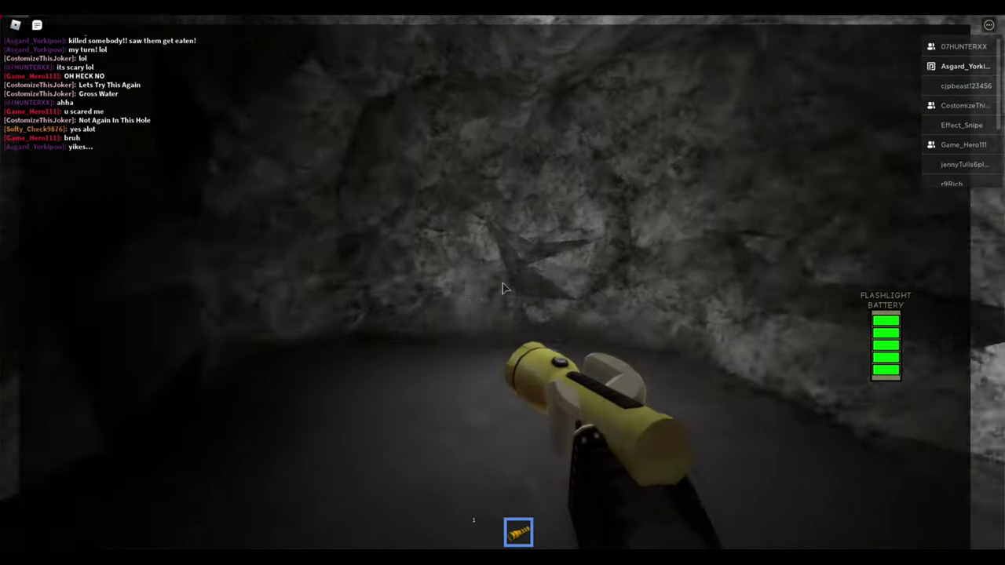
pyautogui.press('w')
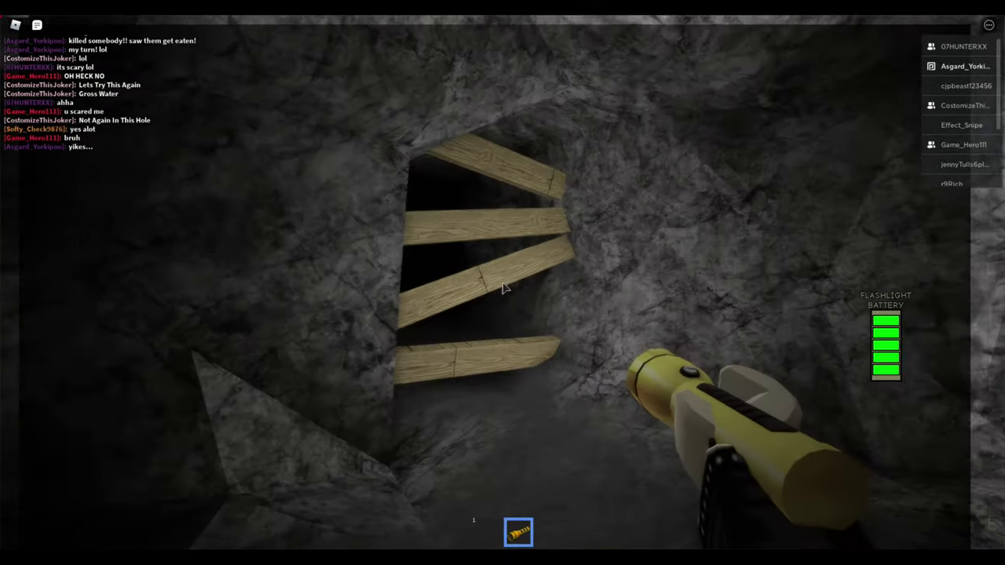
pyautogui.press('d')
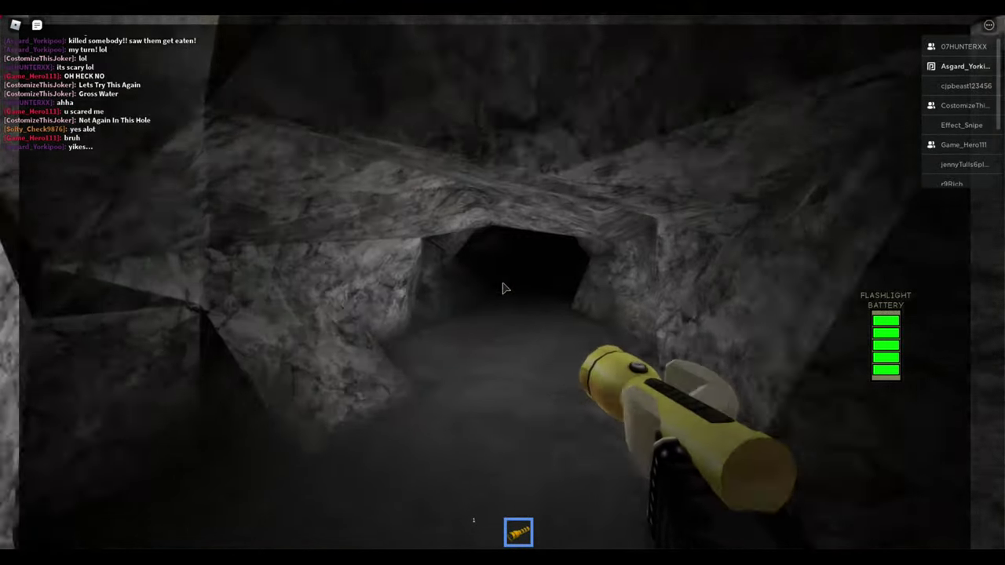
# - Crawl into the low dark tunnel and stand back up inside it
pyautogui.press('c')
pyautogui.press('w')
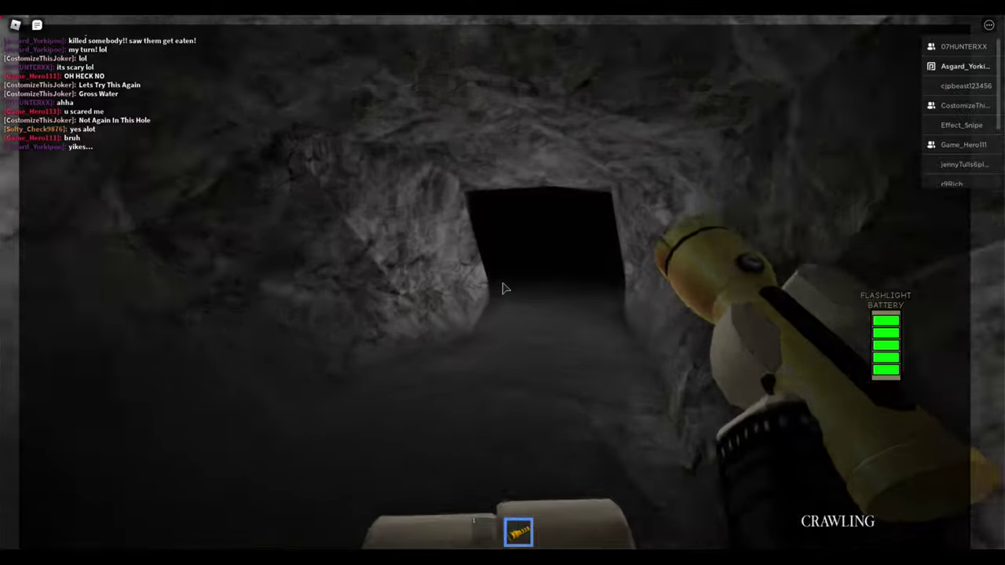
pyautogui.press('w')
pyautogui.press('c')
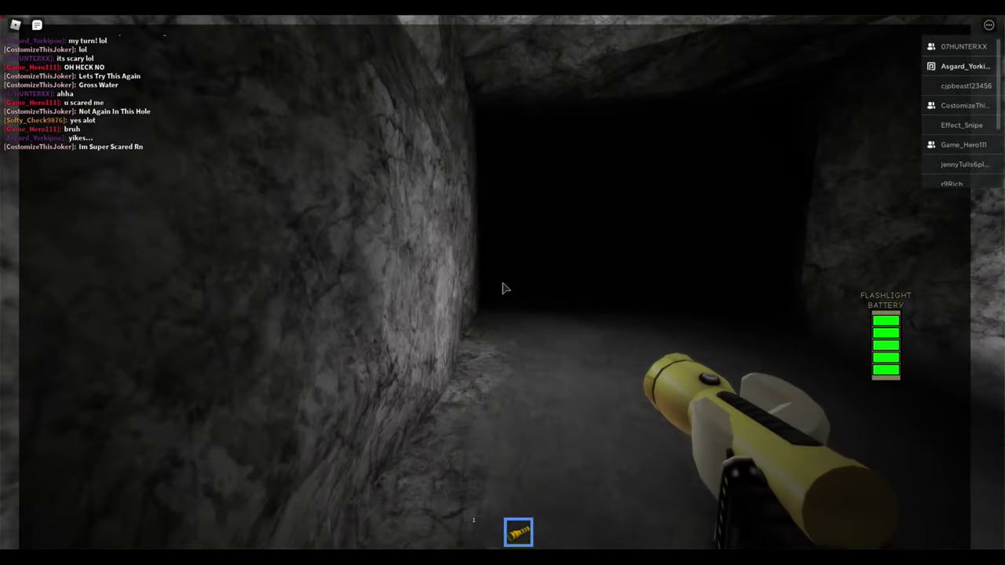
# - Walk past the side passage and dark tunnel into the rectangular corridor as the battery drains
pyautogui.press('w')
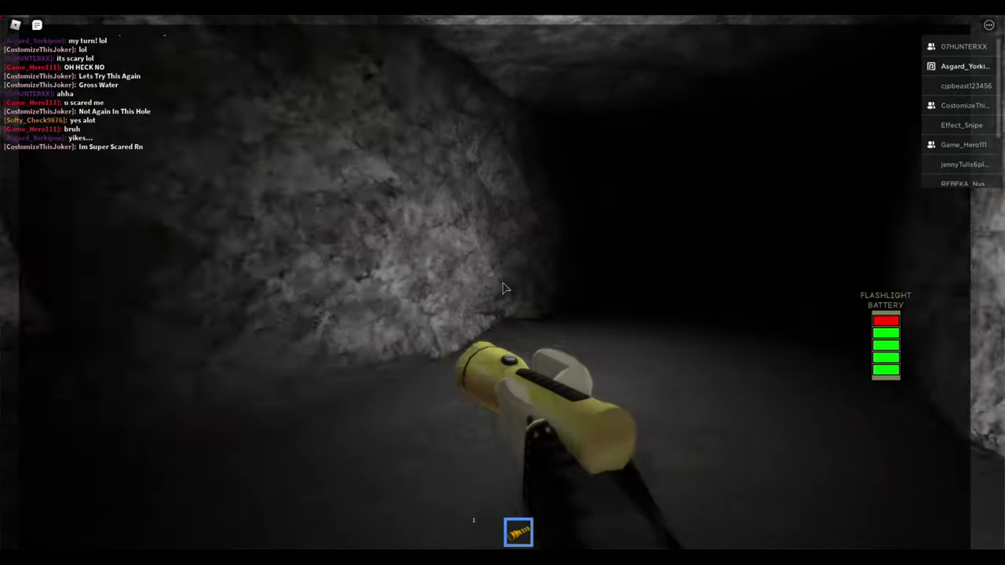
pyautogui.press('w')
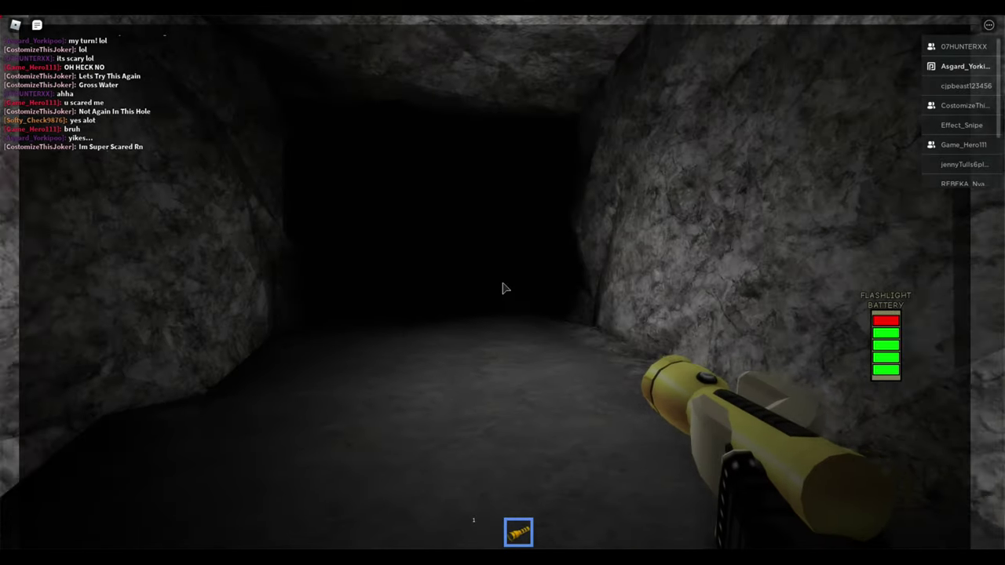
pyautogui.press('w')
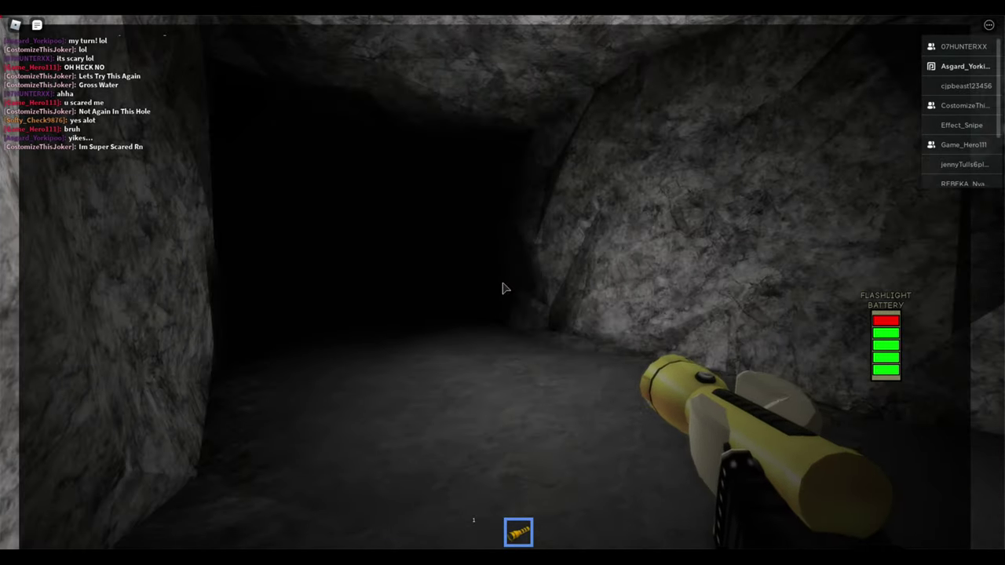
pyautogui.press('w')
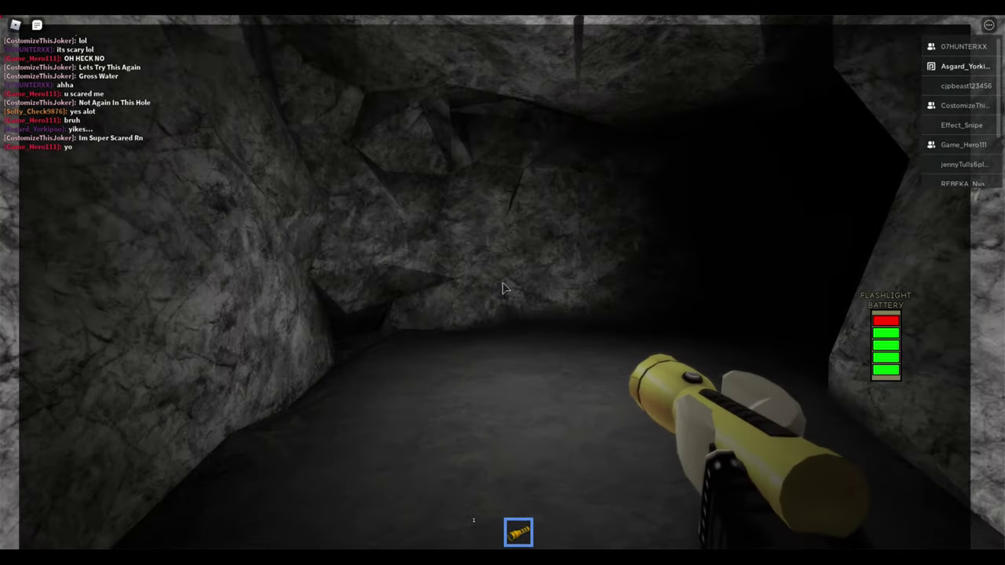
pyautogui.press('w')
pyautogui.press('w')
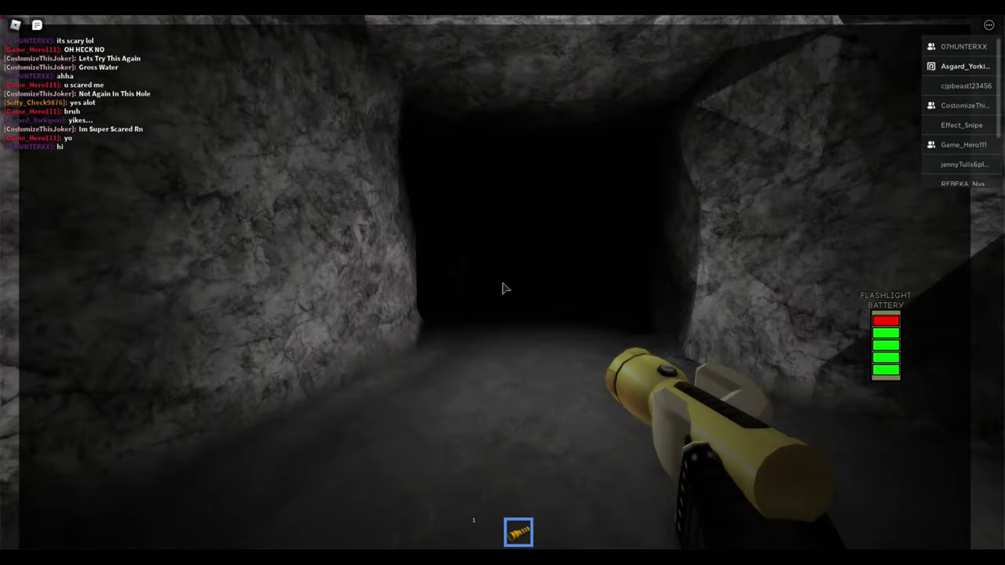
pyautogui.press('w')
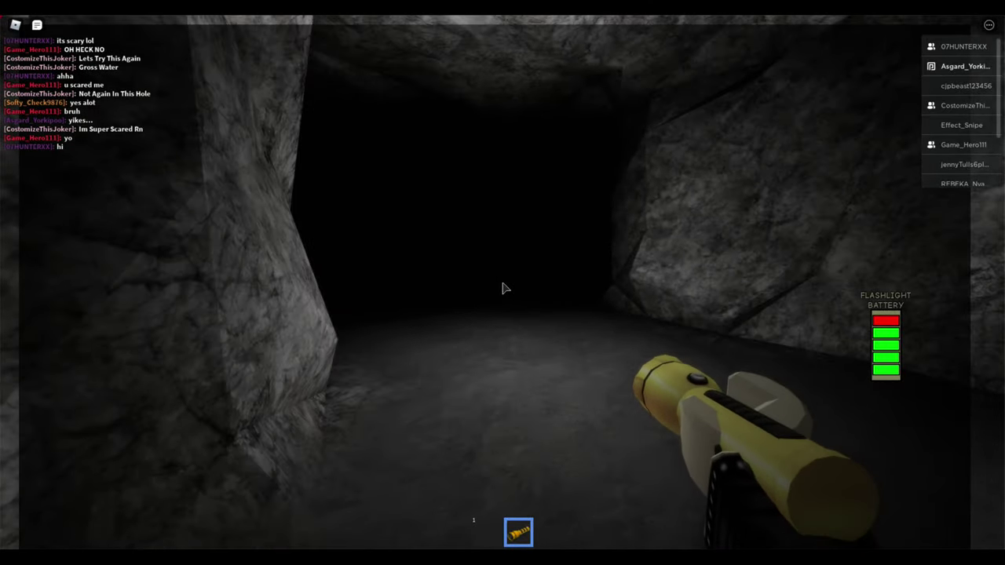
pyautogui.press('w')
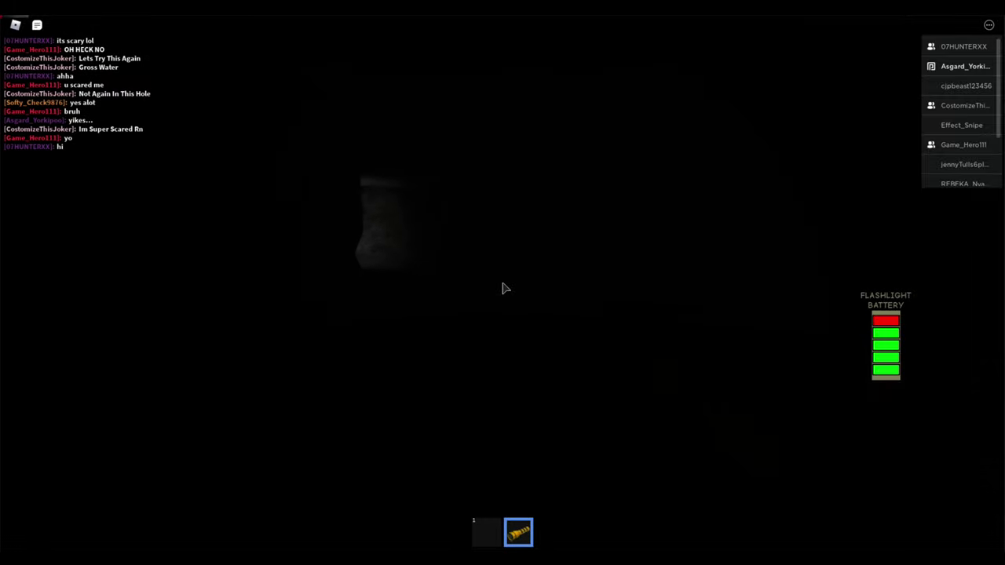
# - Relight the flashlight with key 1, walk past two players in the chamber, then switch it off
pyautogui.press('1')
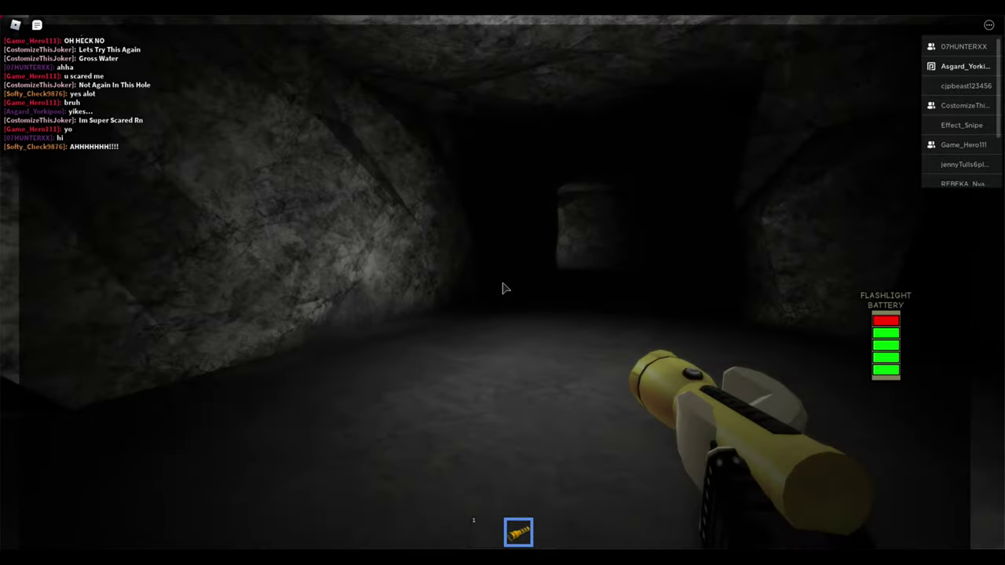
pyautogui.press('w')
pyautogui.press('w')
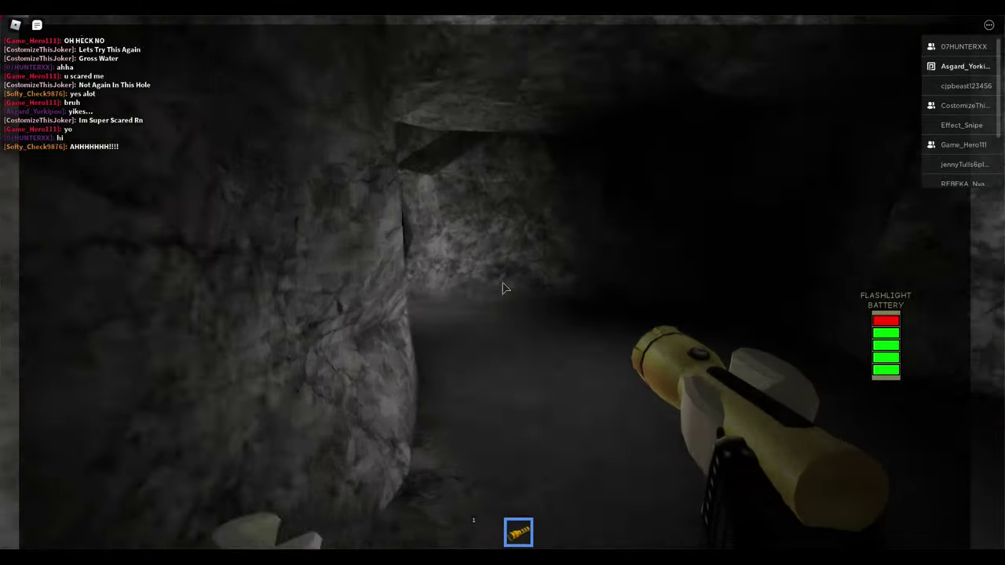
pyautogui.press('w')
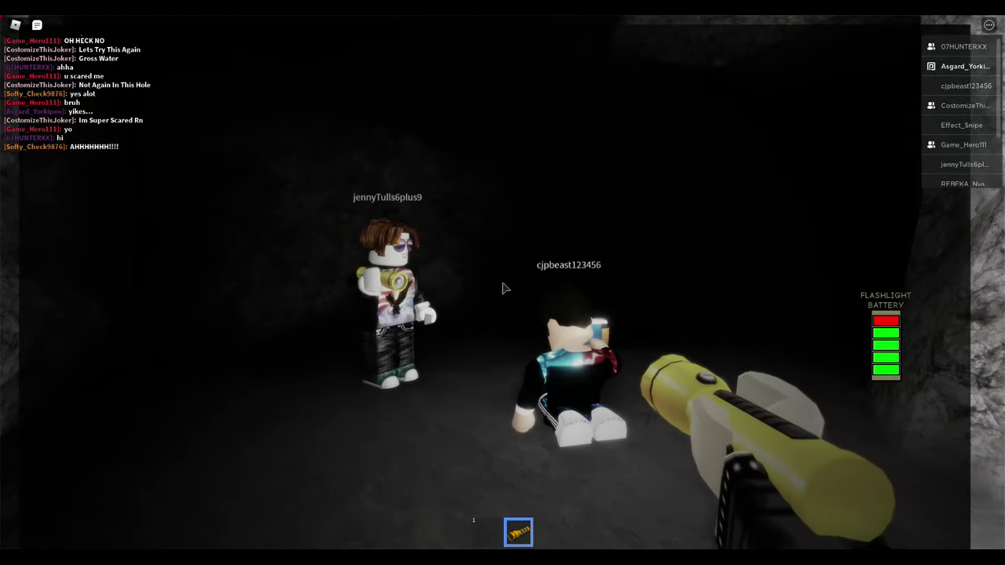
pyautogui.press('w')
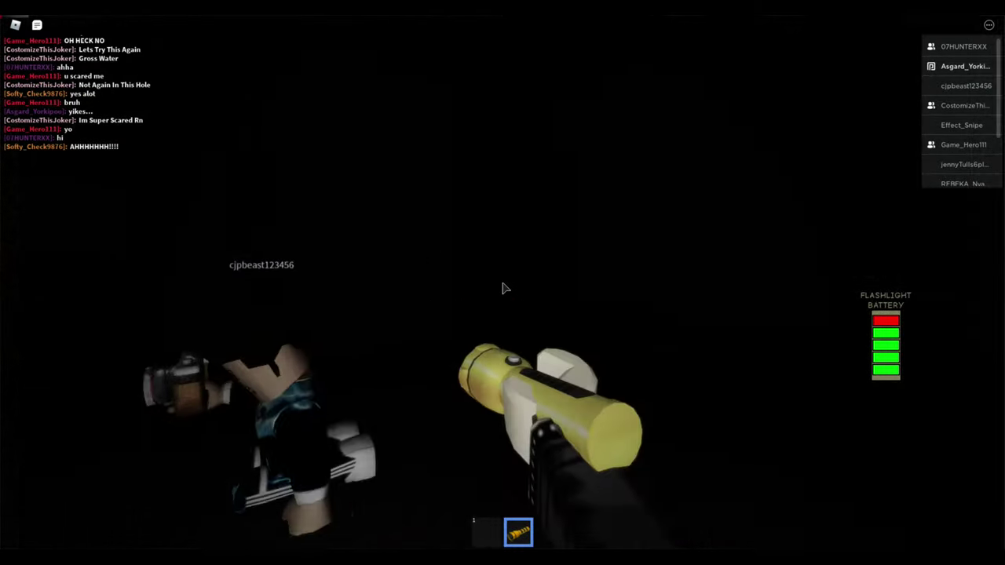
pyautogui.press('w')
pyautogui.press('w')
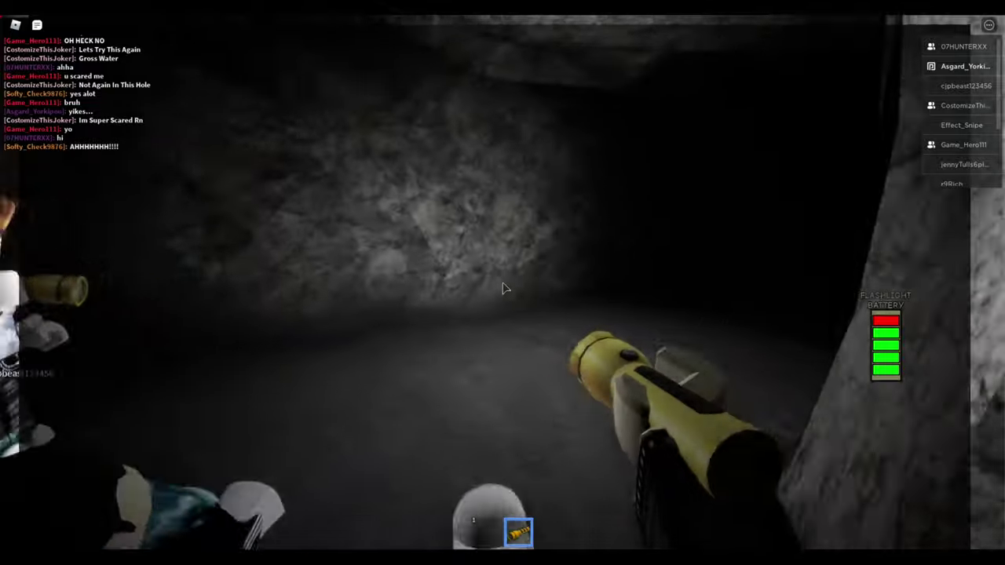
pyautogui.click(504, 288)
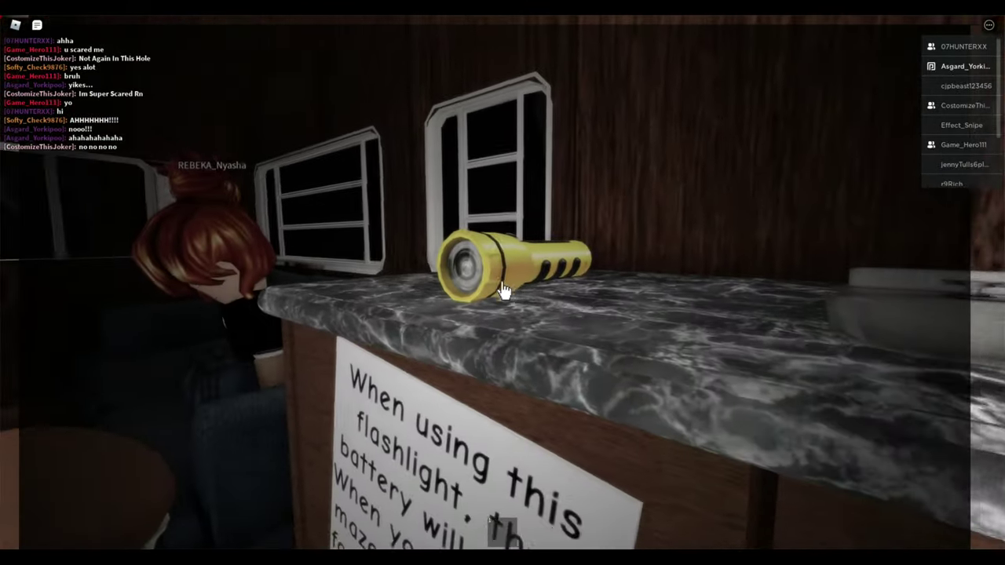
# - Pick up the flashlight from the RV counter
pyautogui.click(503, 290)
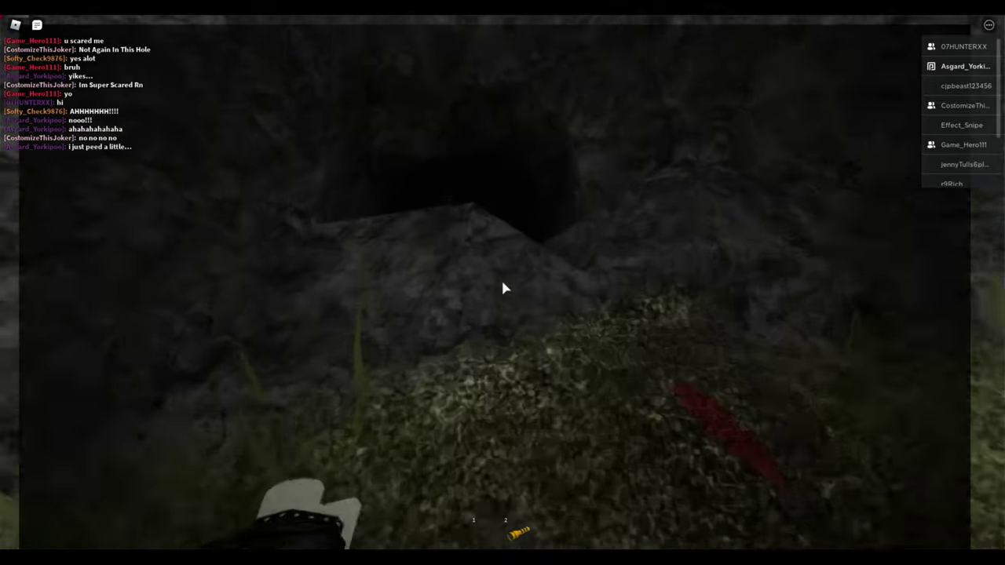
# - Equip the flashlight with key 2 and walk through the dark hole into the cave
pyautogui.press('2')
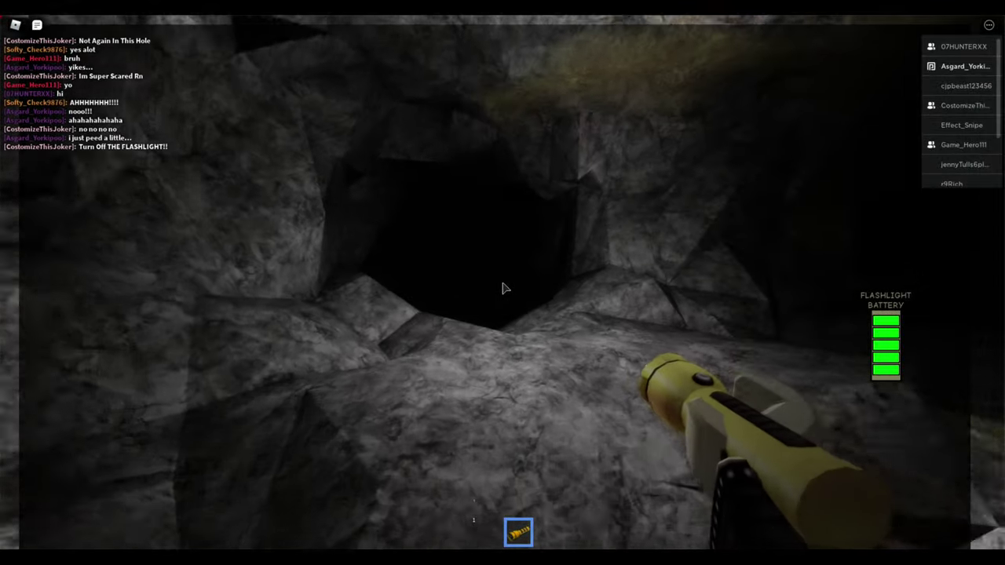
pyautogui.press('w')
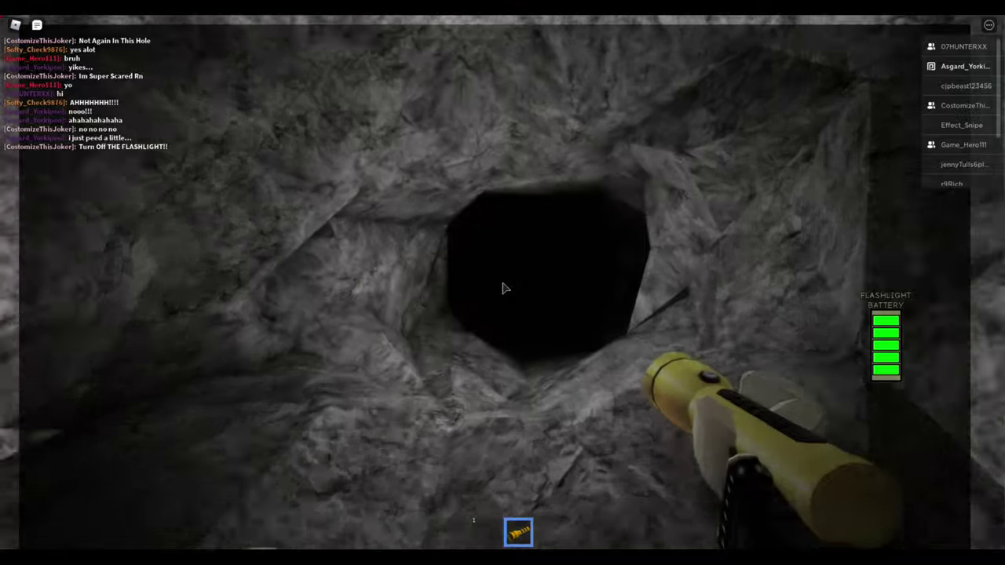
pyautogui.press('w')
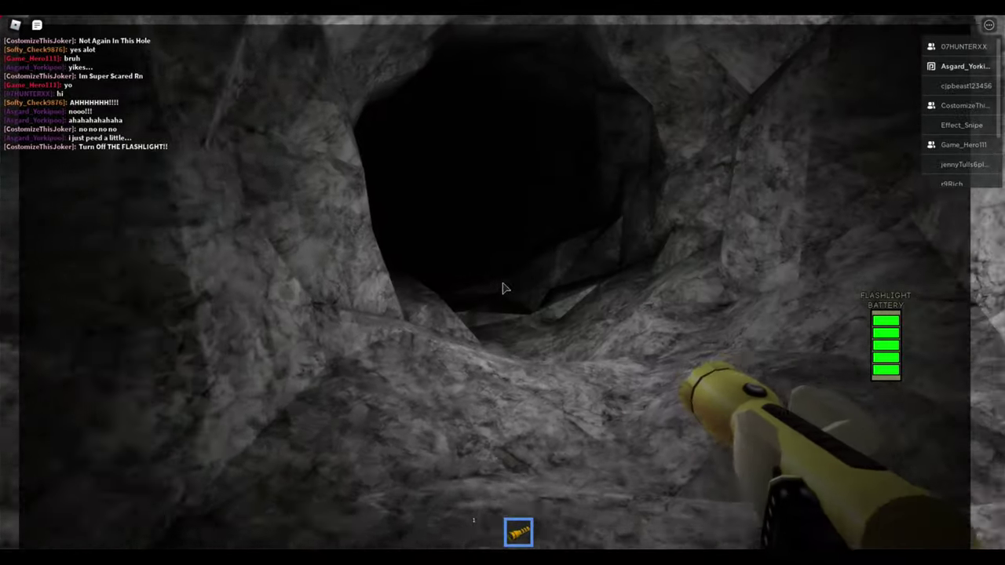
pyautogui.press('w')
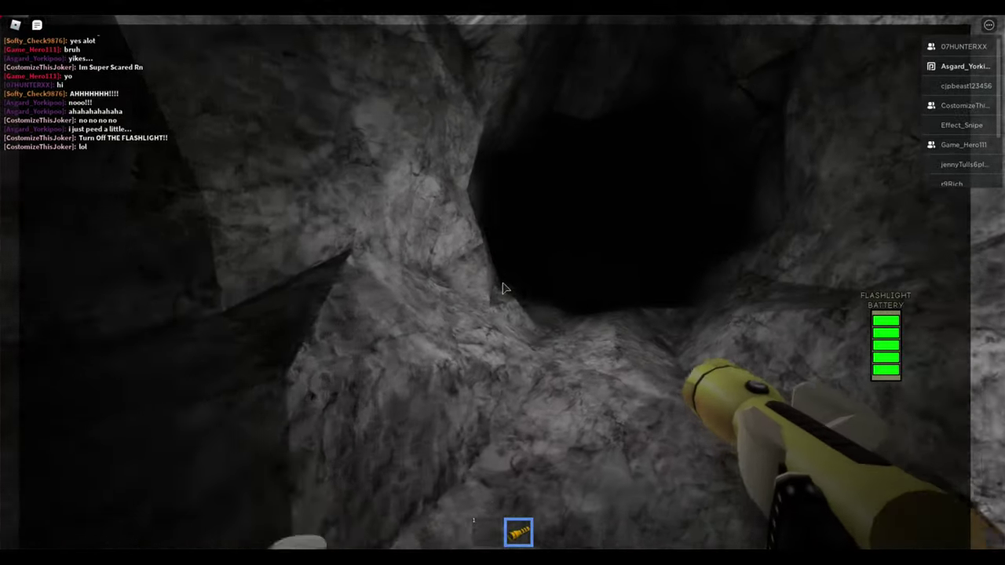
pyautogui.press('w')
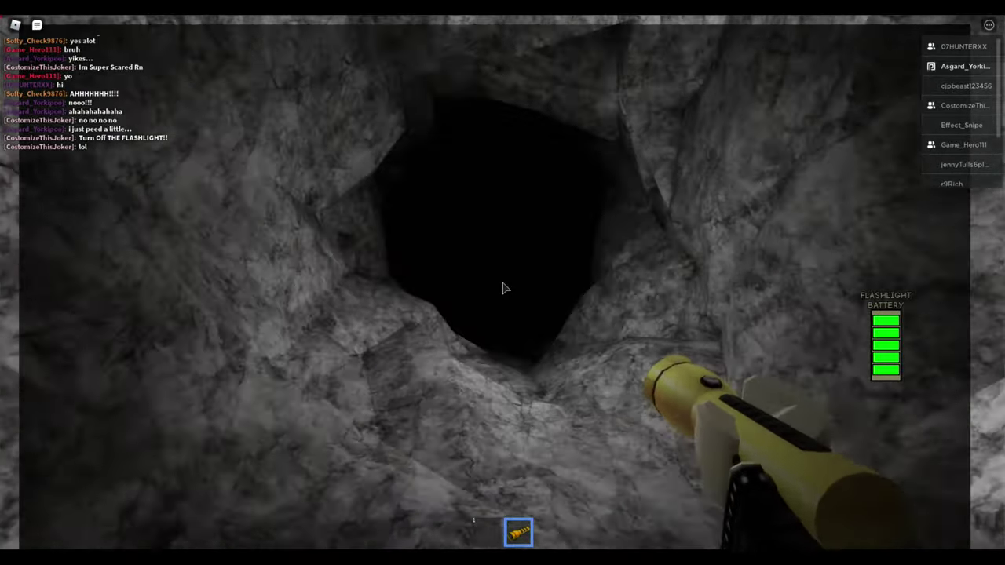
pyautogui.press('w')
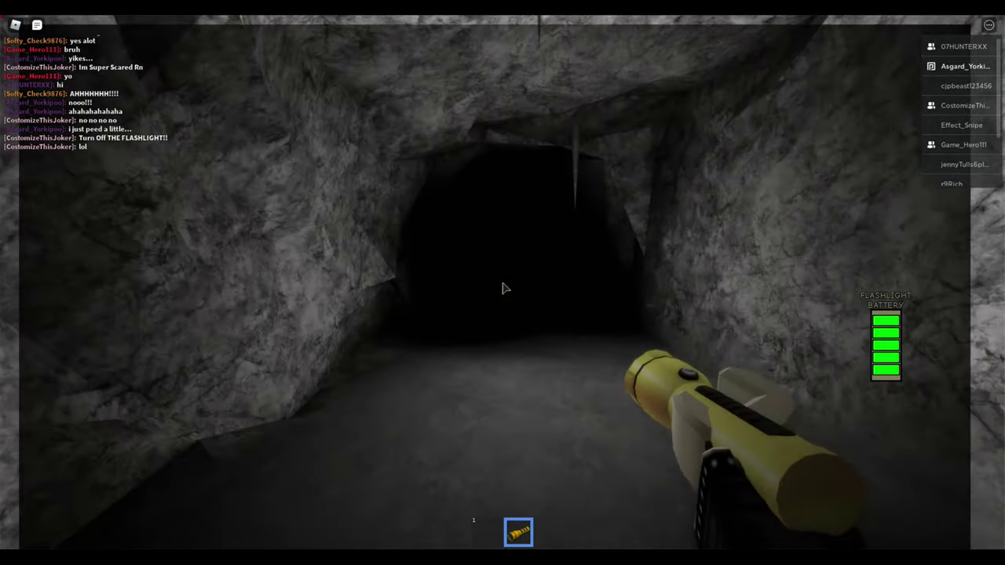
# - Enter the tunnel and follow it toward the rock pillar
pyautogui.press('w')
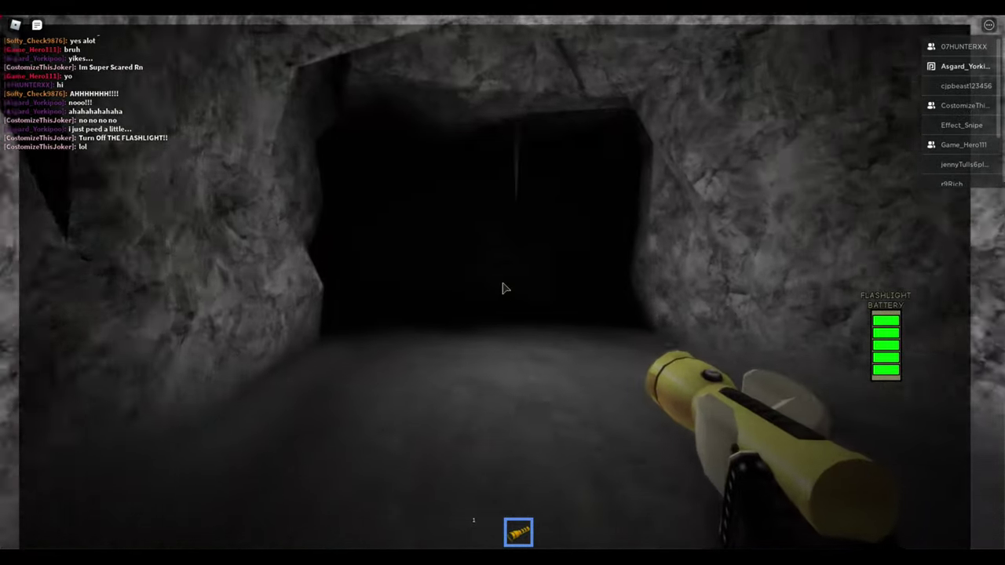
pyautogui.press('w')
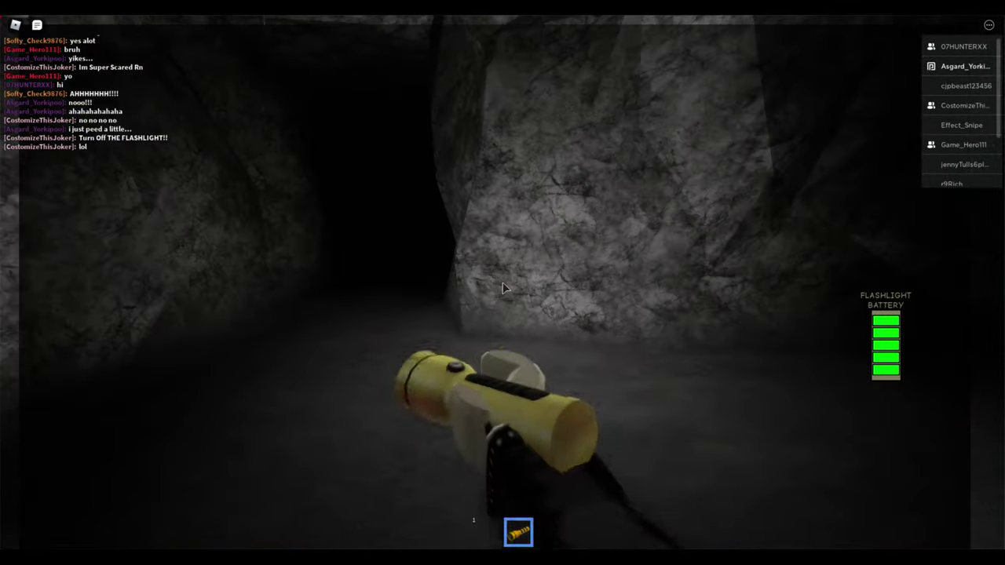
pyautogui.press('w')
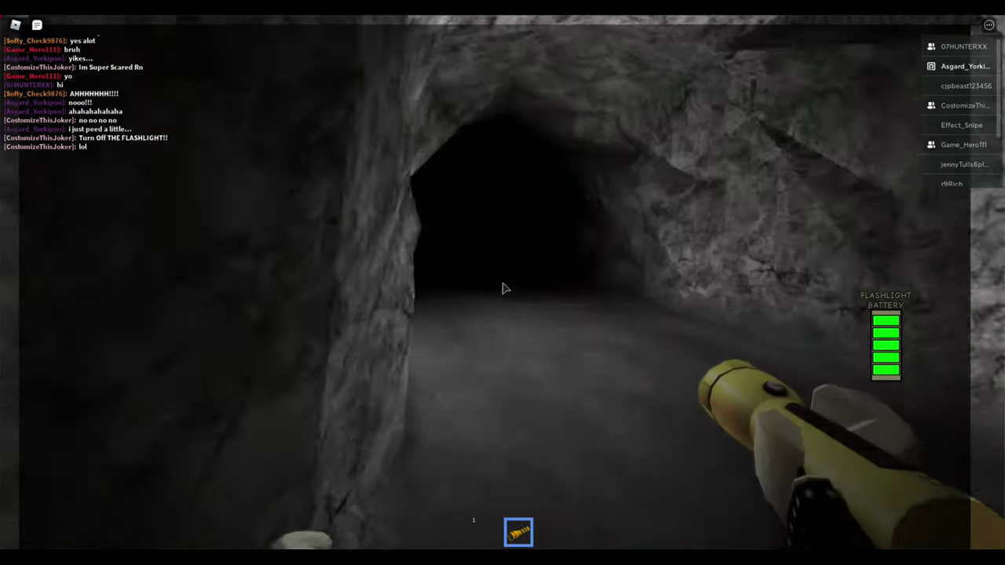
pyautogui.press('w')
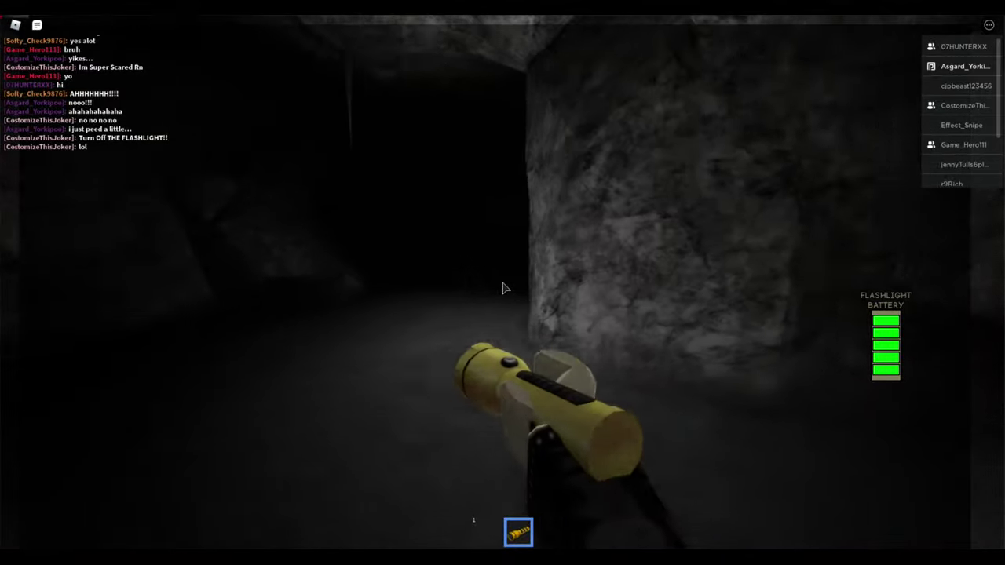
pyautogui.press('w')
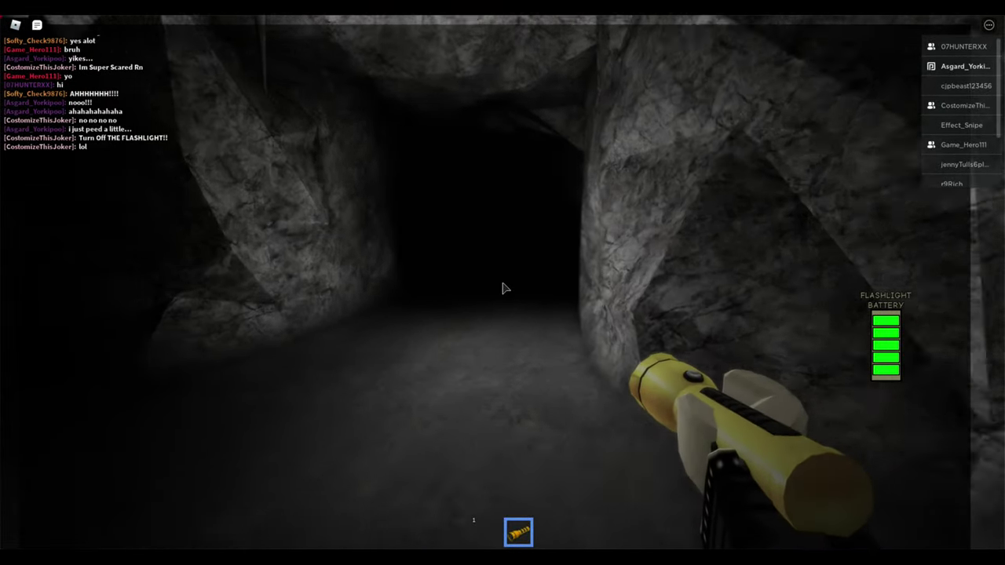
# - Flick the flashlight off and on twice while approaching the rock and small object on the floor
pyautogui.click(504, 288)
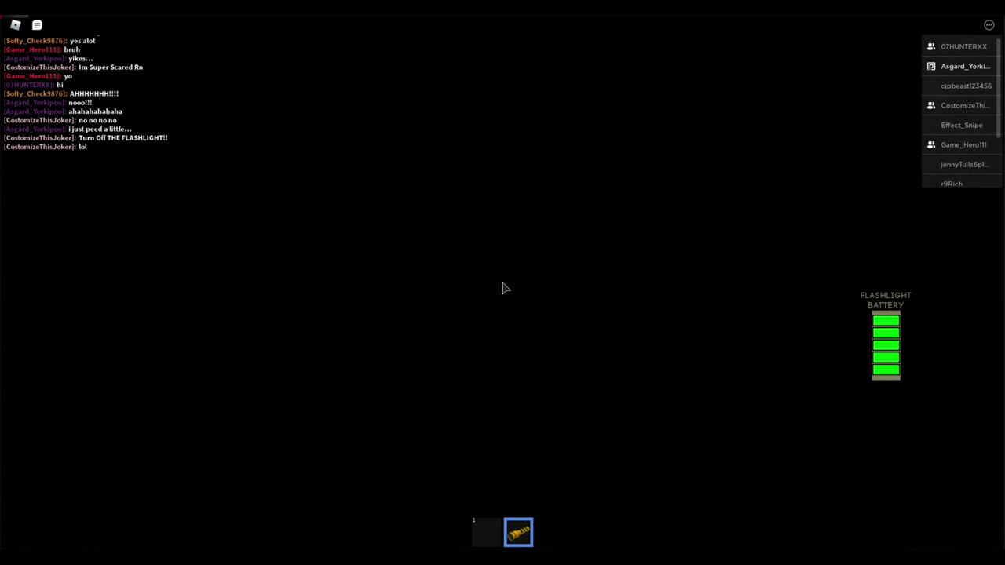
pyautogui.click(505, 288)
pyautogui.press('w')
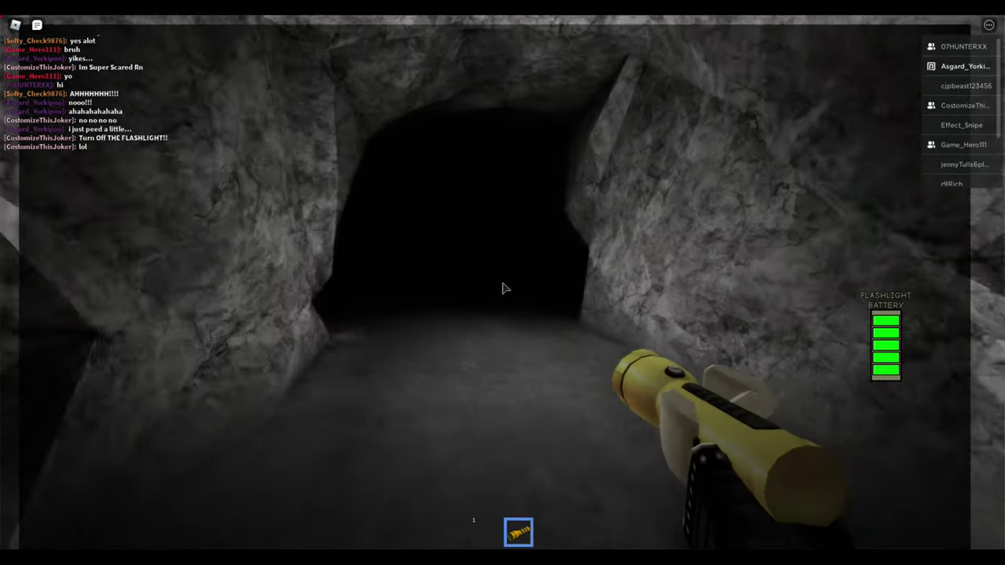
pyautogui.click(505, 288)
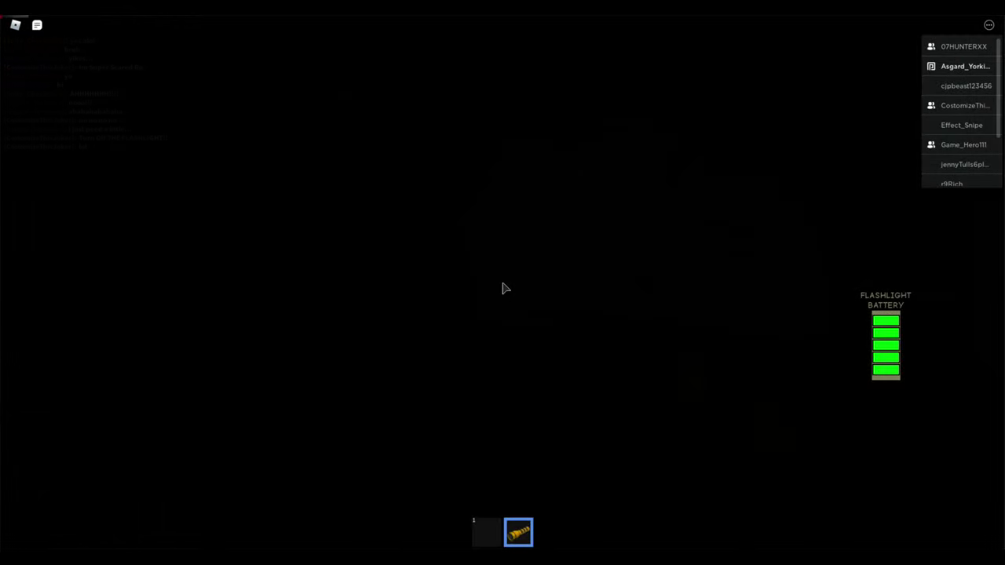
pyautogui.click(505, 288)
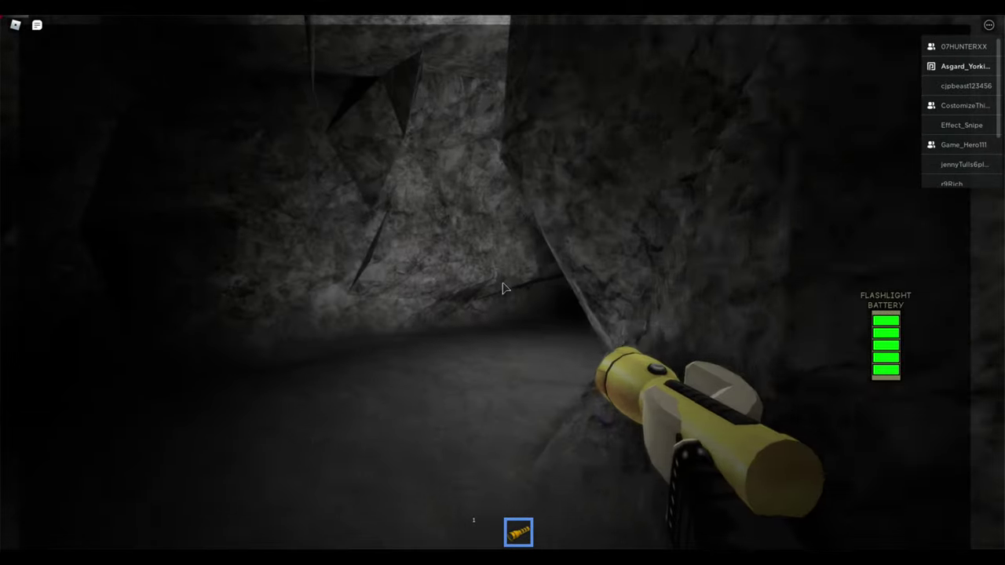
pyautogui.press('w')
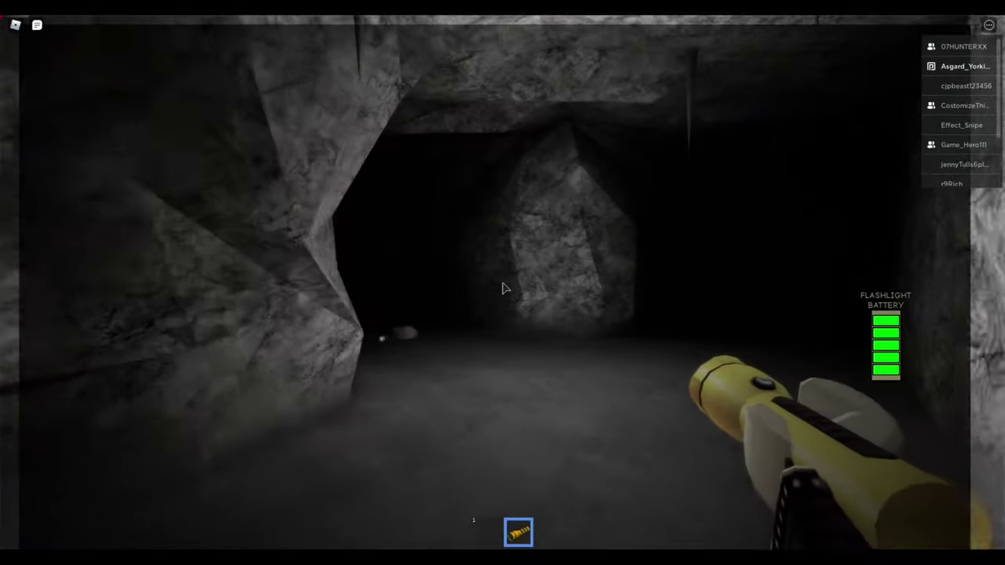
pyautogui.press('w')
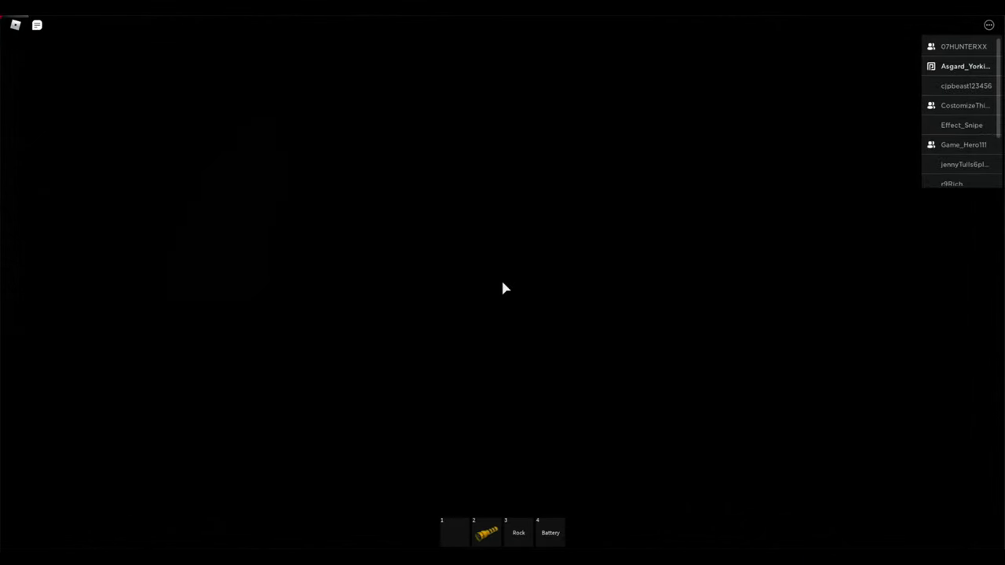
# - Turn the flashlight back on and walk past the rock into the tunnel
pyautogui.click(505, 288)
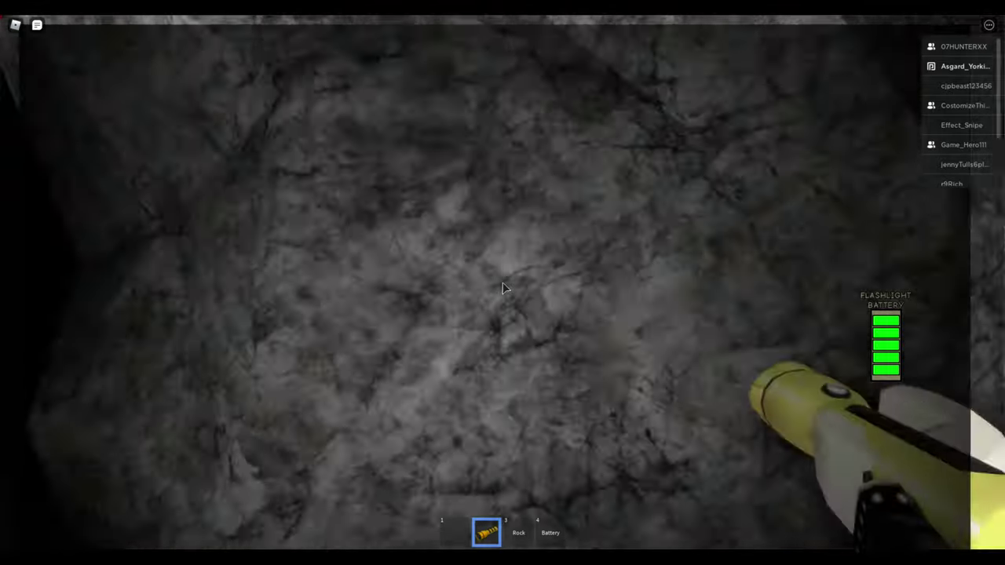
pyautogui.press('w')
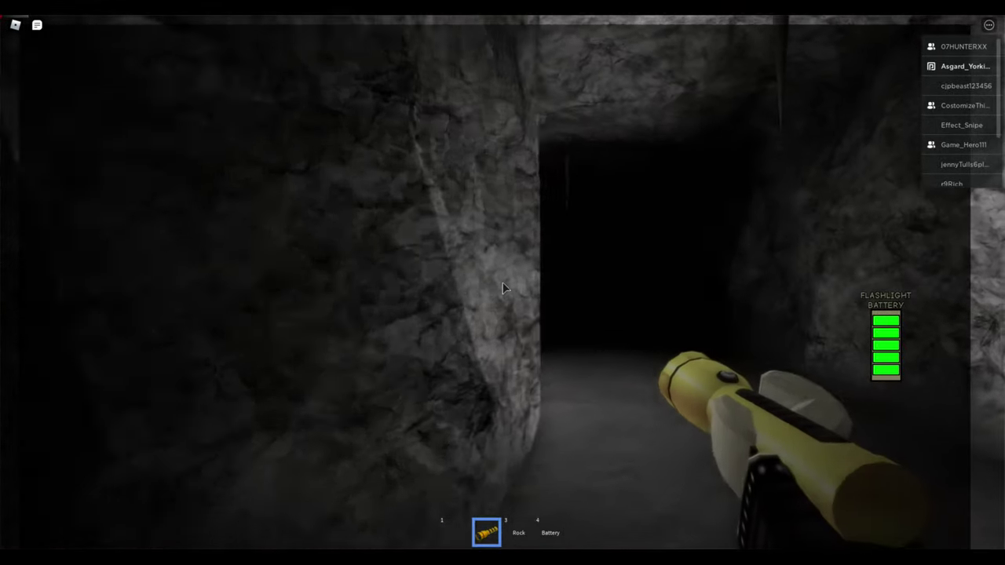
pyautogui.press('w')
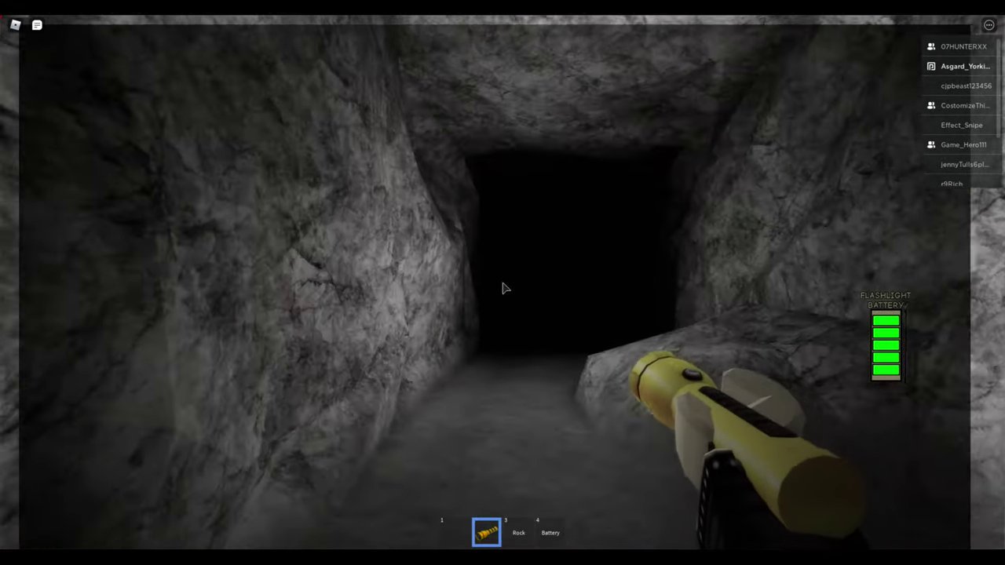
pyautogui.click(505, 288)
pyautogui.press('w')
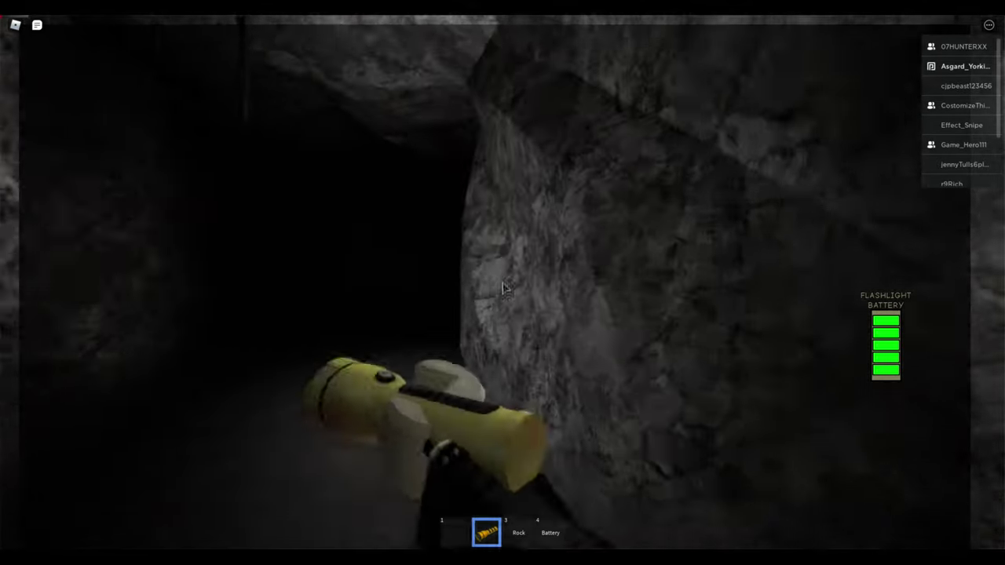
pyautogui.press('w')
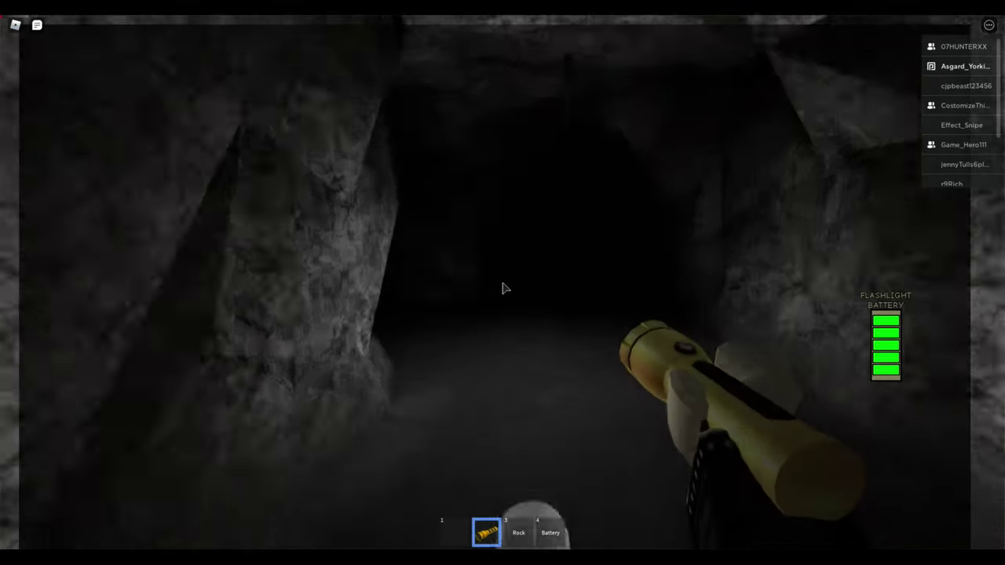
# - Walk deep down the tunnel past the other player until the rock wall
pyautogui.press('w')
pyautogui.press('w')
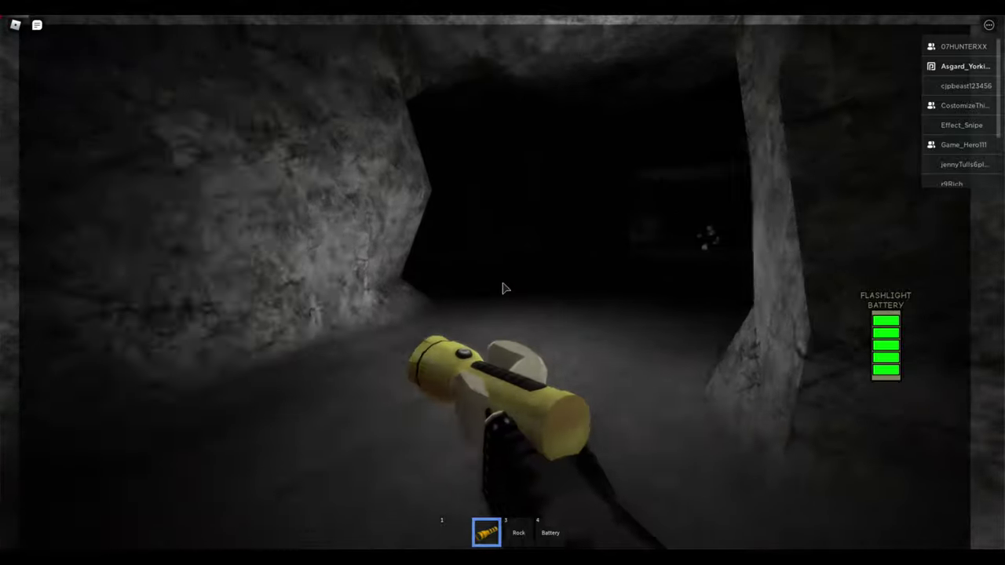
pyautogui.press('w')
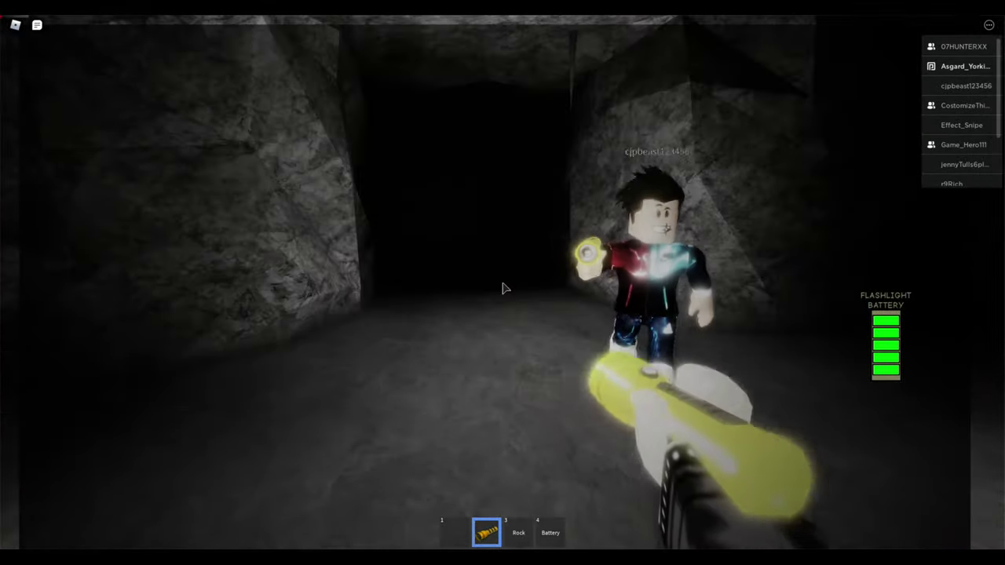
pyautogui.press('w')
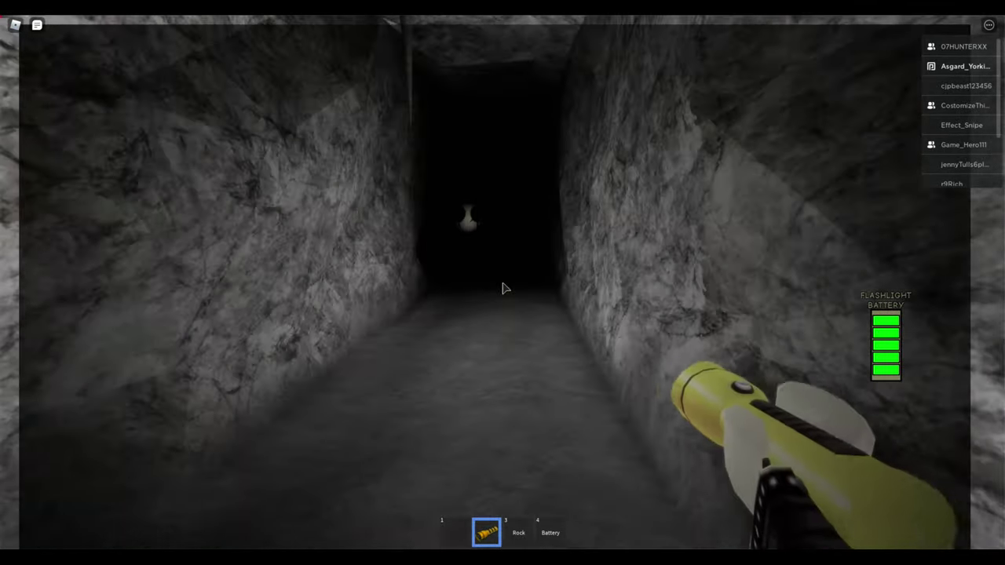
pyautogui.press('w')
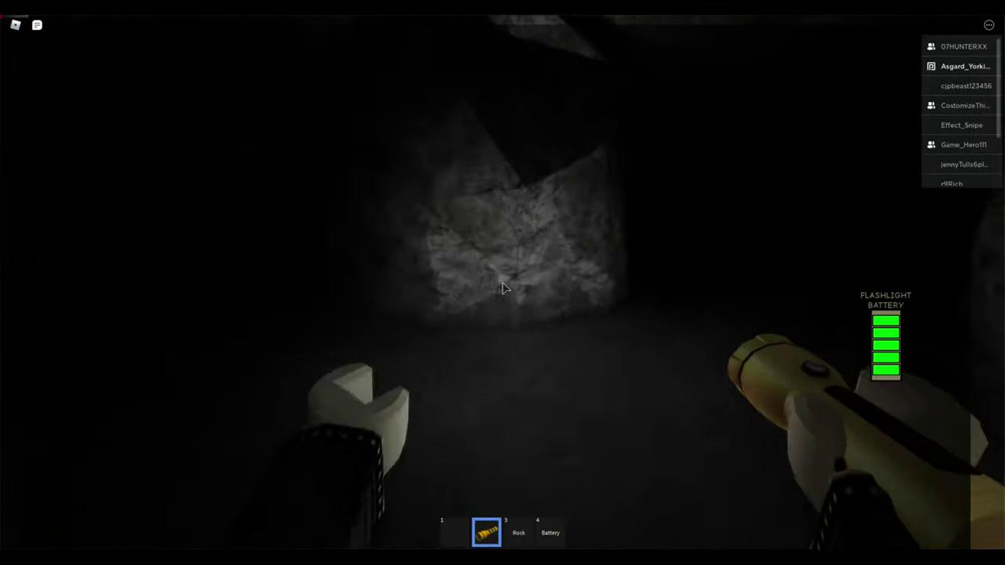
pyautogui.press('w')
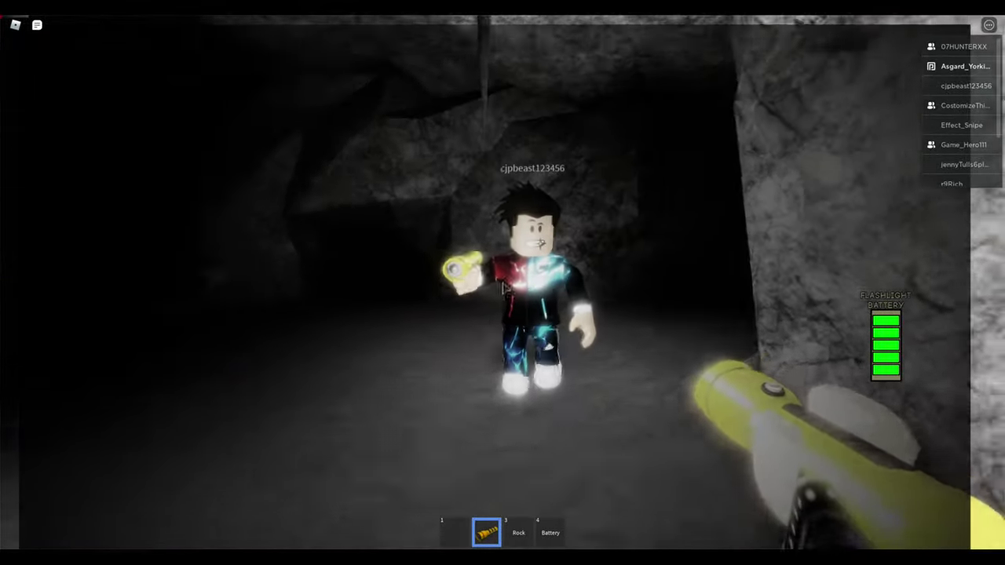
pyautogui.press('w')
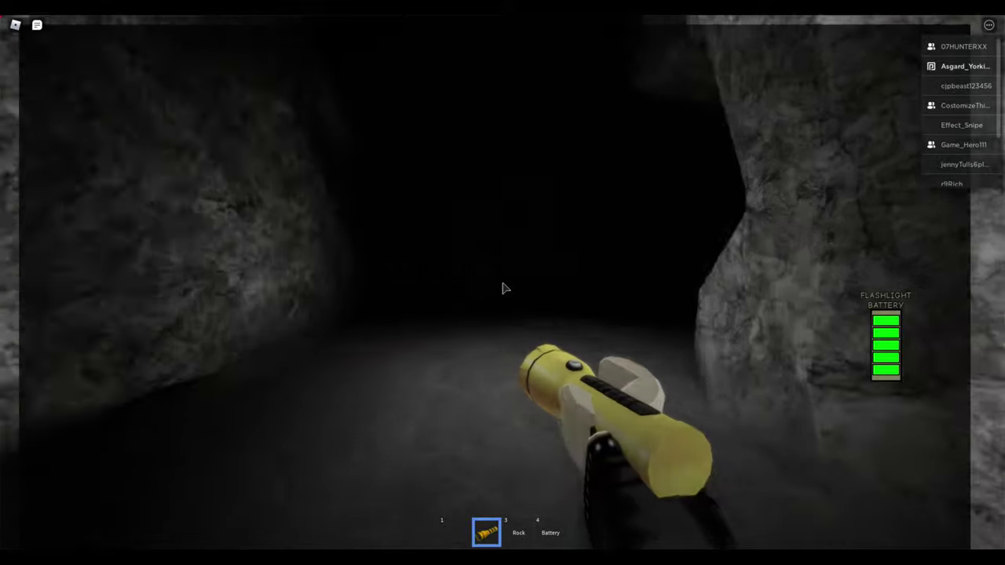
pyautogui.press('w')
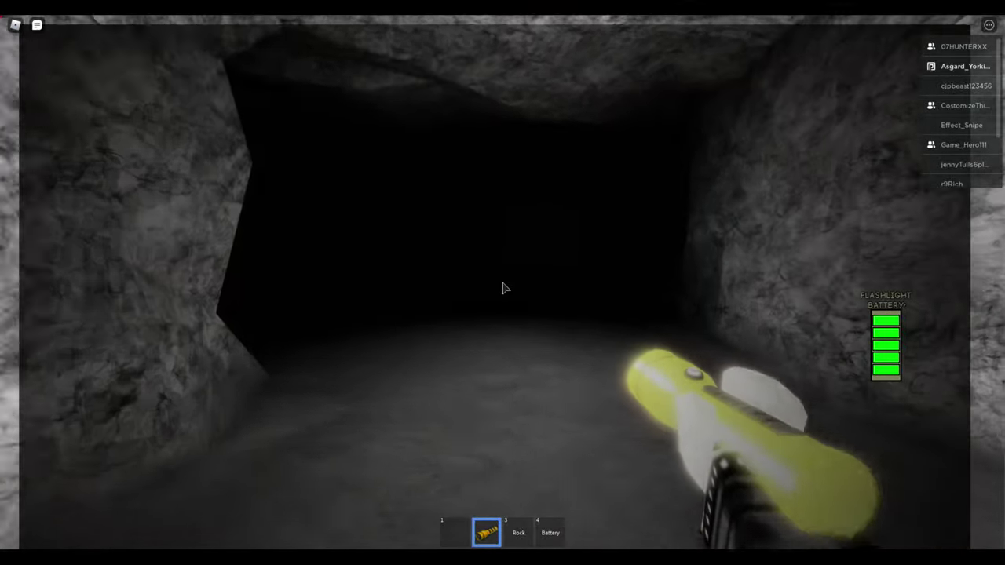
pyautogui.press('w')
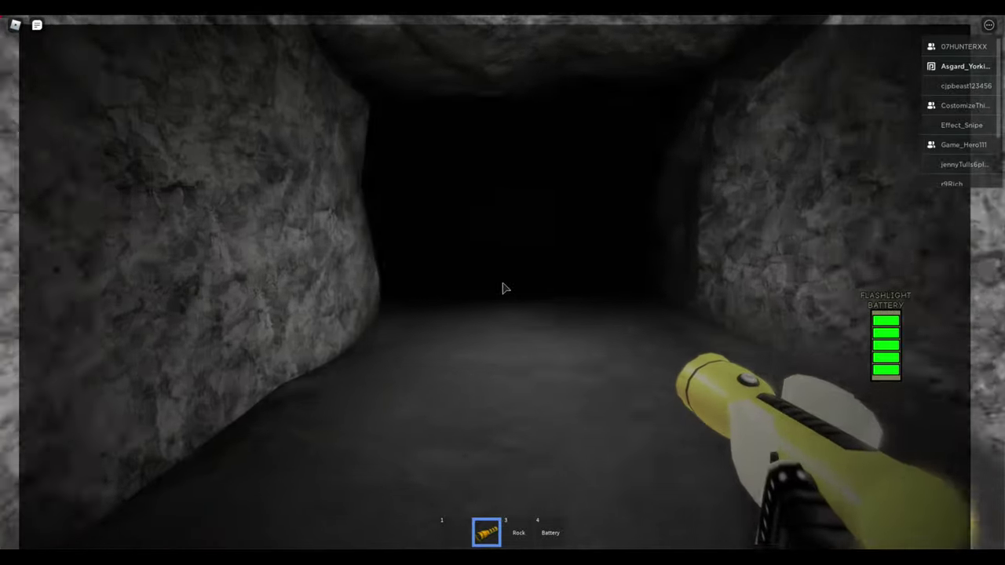
pyautogui.press('w')
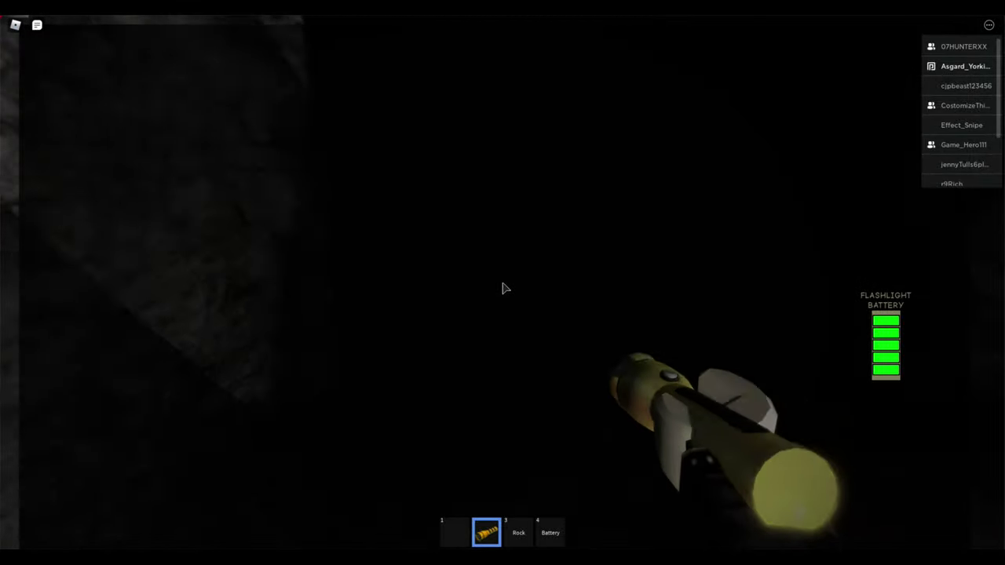
# - Walk through the dark tunnel corridors to the wall with the spider web
pyautogui.press('w')
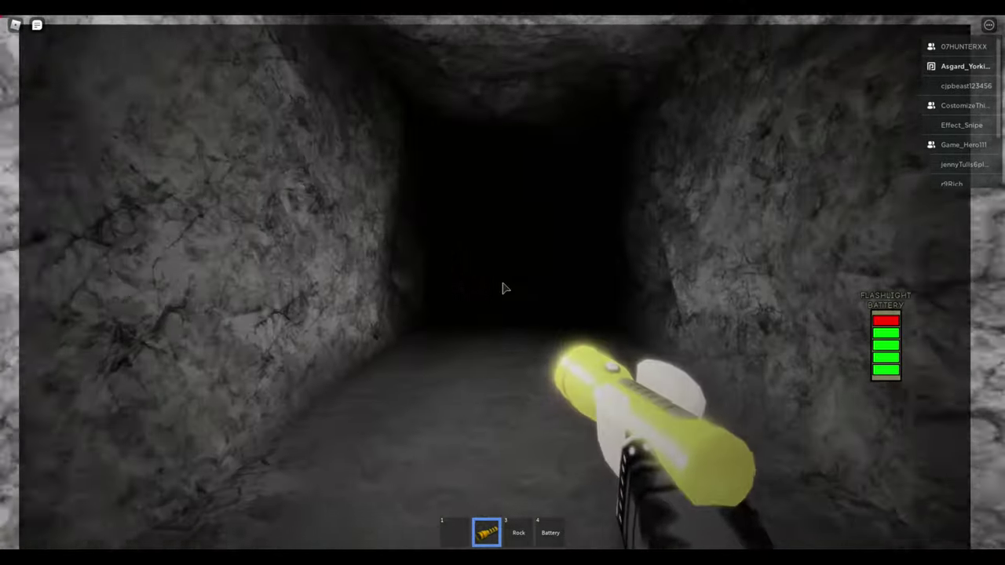
# - Switch the flashlight off in the tunnel
pyautogui.click(505, 288)
pyautogui.write('I go!')
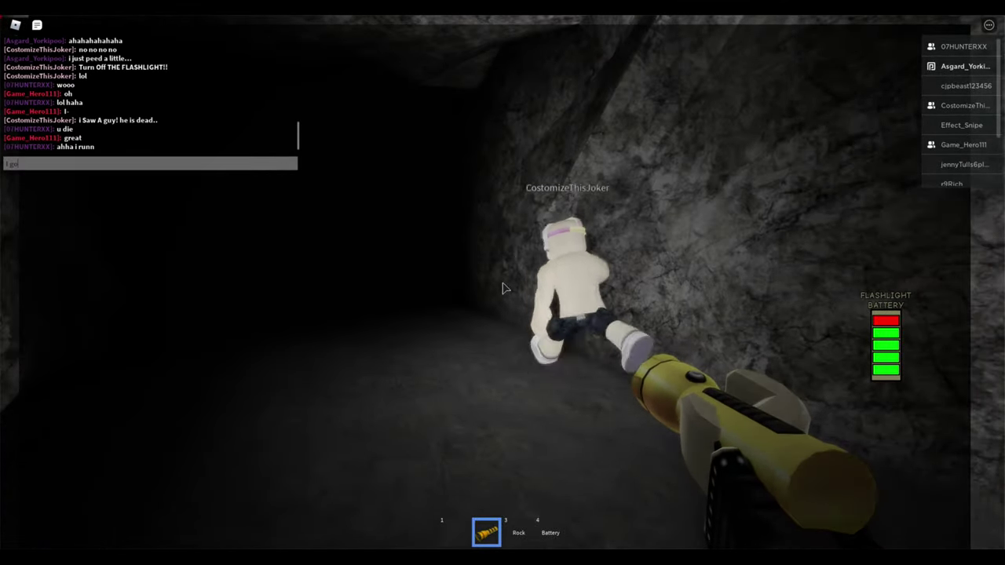
pyautogui.write('the')
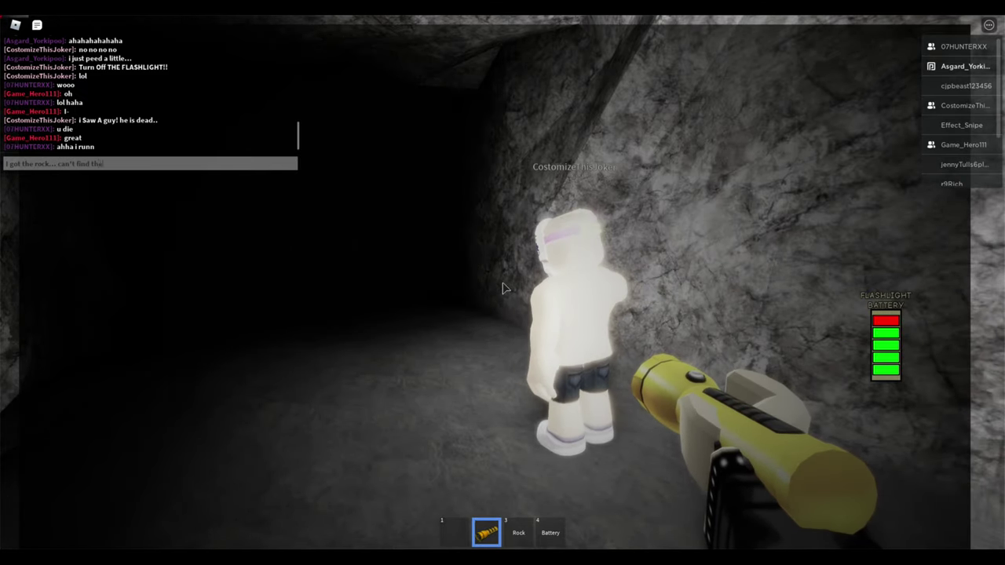
pyautogui.write(' small cave')
# - Send 'I got the rock... can't find the small cave' and crawl into the low tunnel
pyautogui.press('Return')
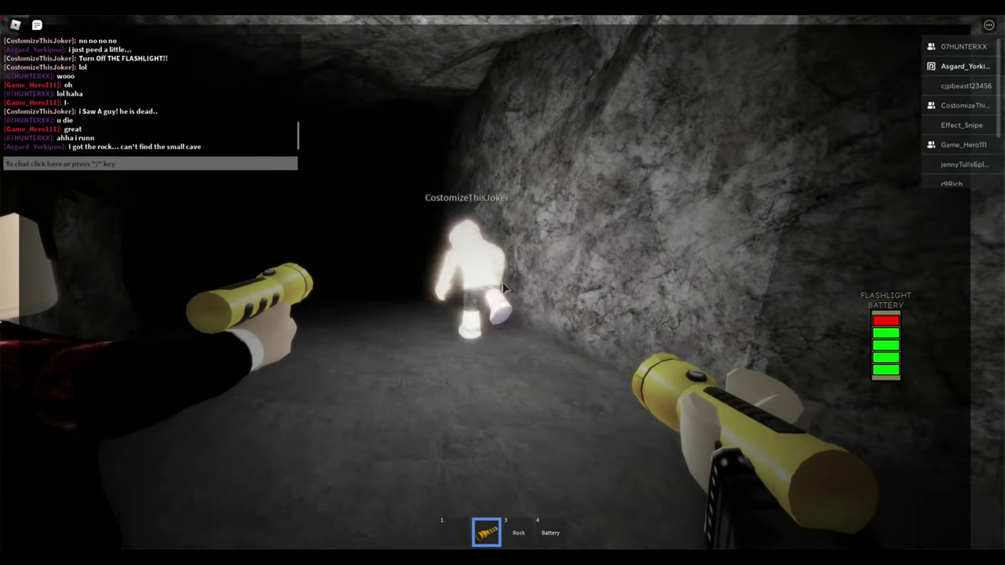
pyautogui.press('w')
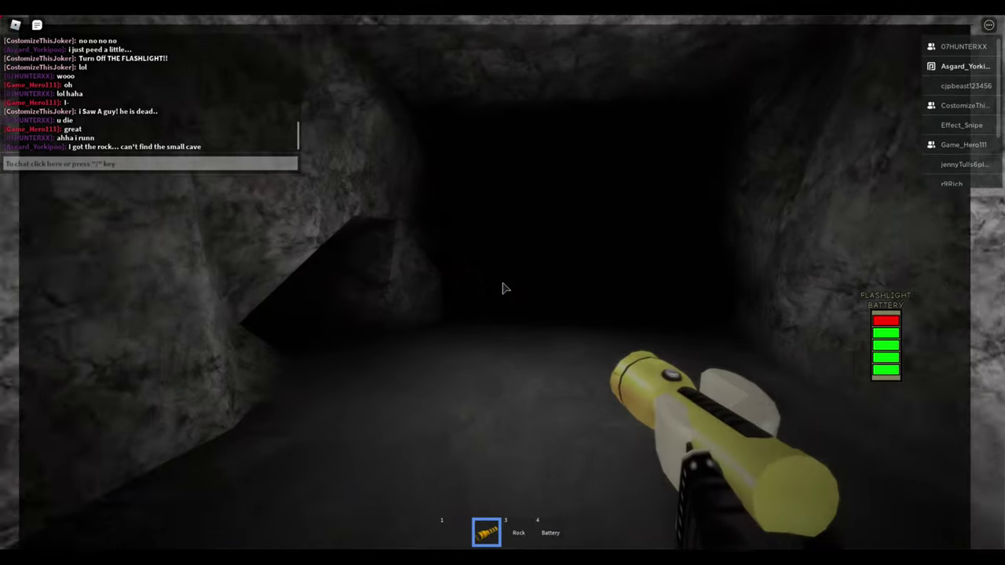
pyautogui.press('w')
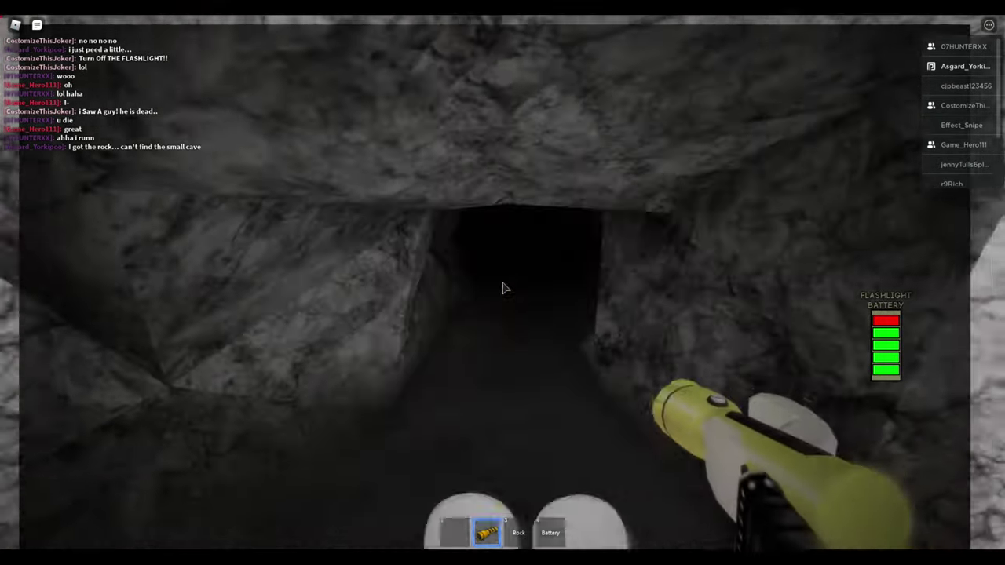
pyautogui.press('c')
# - Crawl through the opening, stand up, and equip the Rock beside the boarded tunnel
pyautogui.press('w')
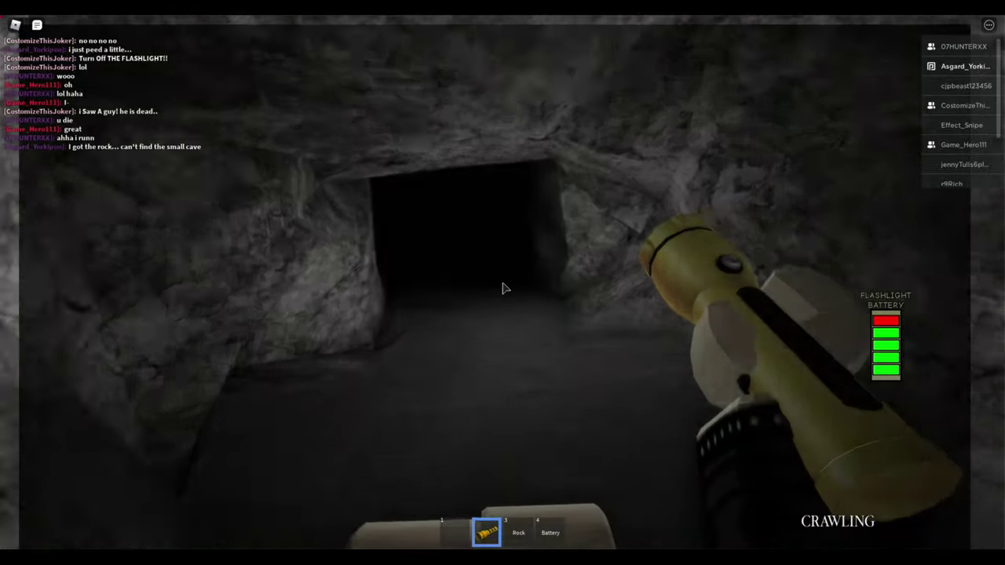
pyautogui.press('c')
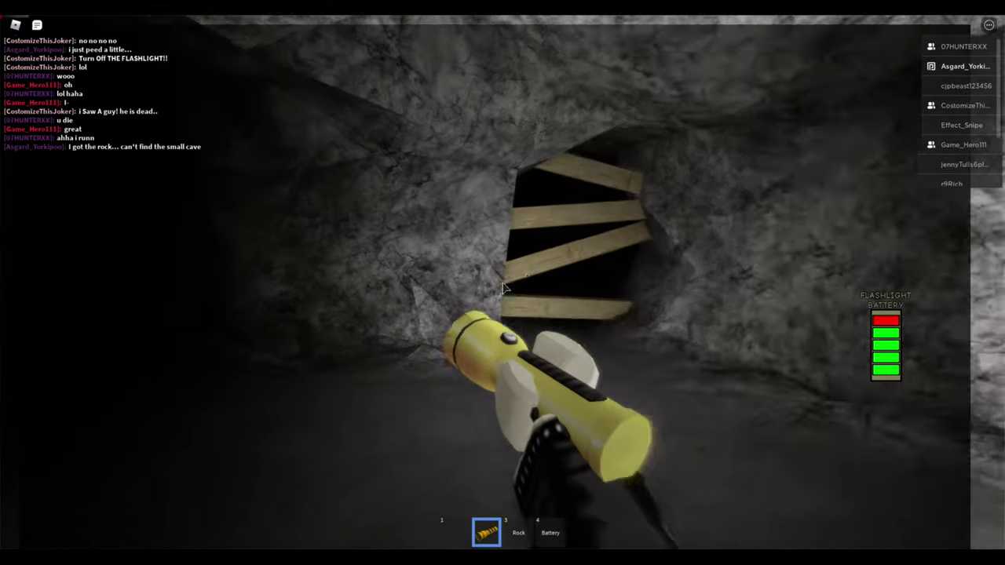
pyautogui.press('w')
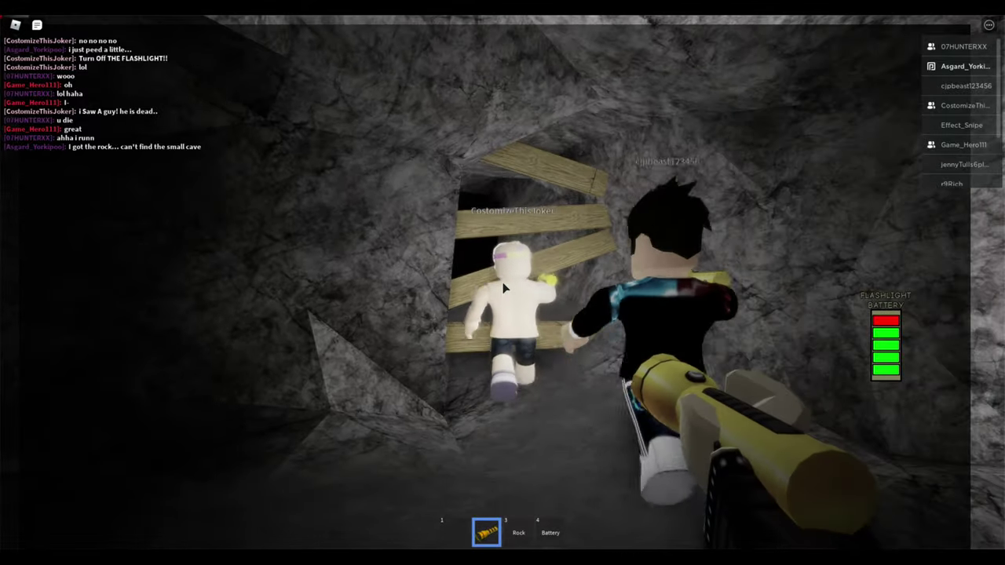
pyautogui.press('w')
pyautogui.press('3')
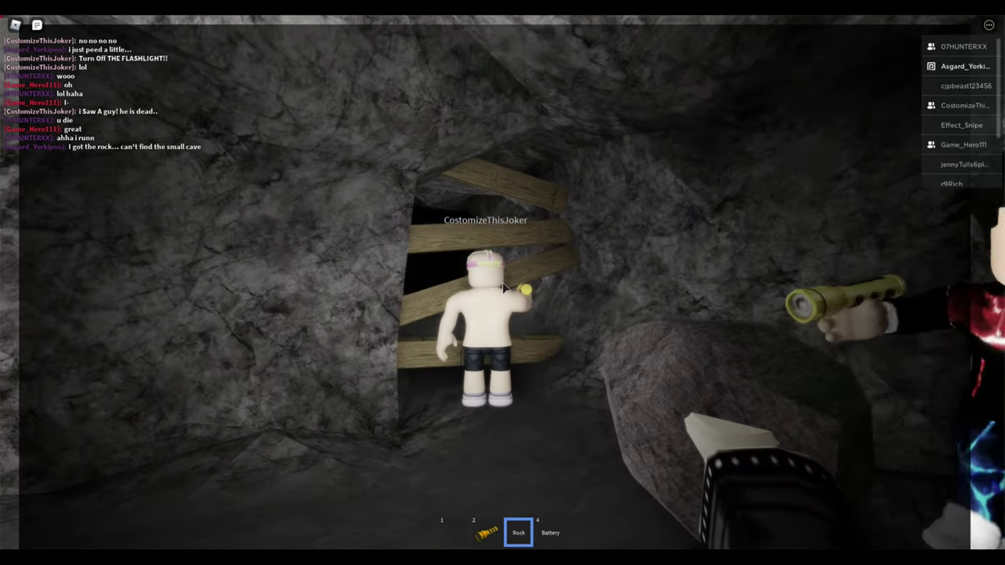
pyautogui.press('a')
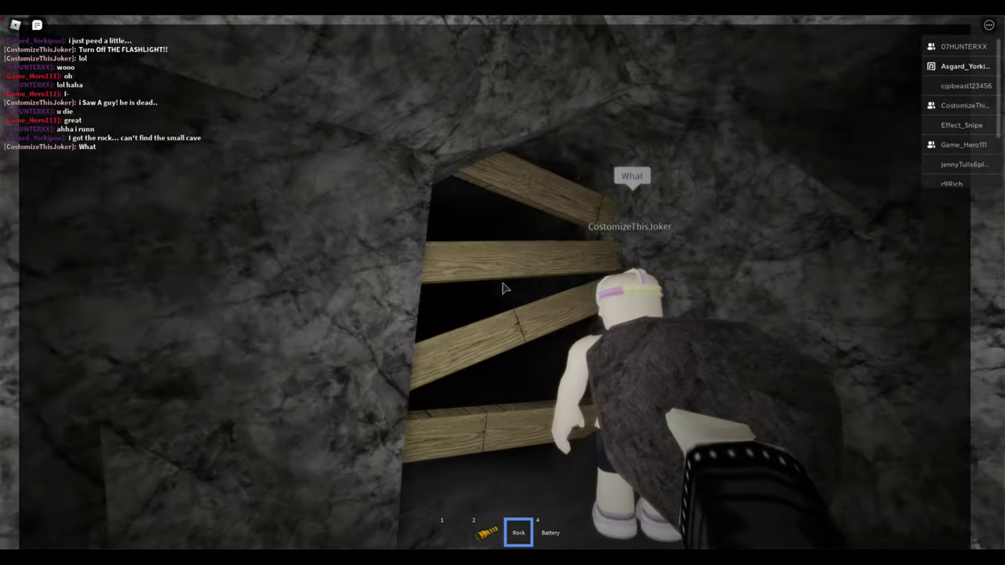
pyautogui.press('w')
pyautogui.press('w')
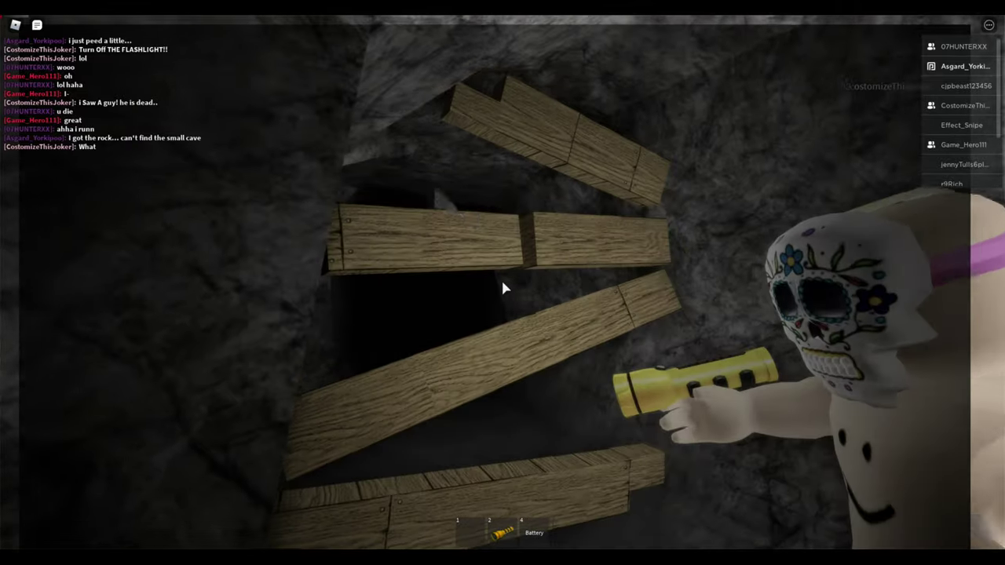
pyautogui.scroll(-5, 504, 288)
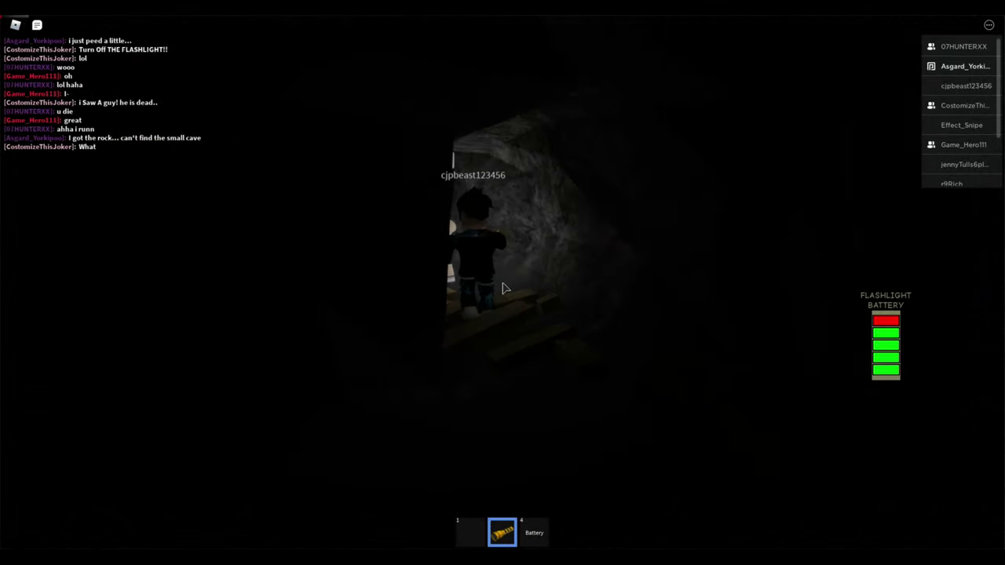
pyautogui.write('rock')
# - Post 'rock' in chat and walk back to the wooden planks
pyautogui.press('Return')
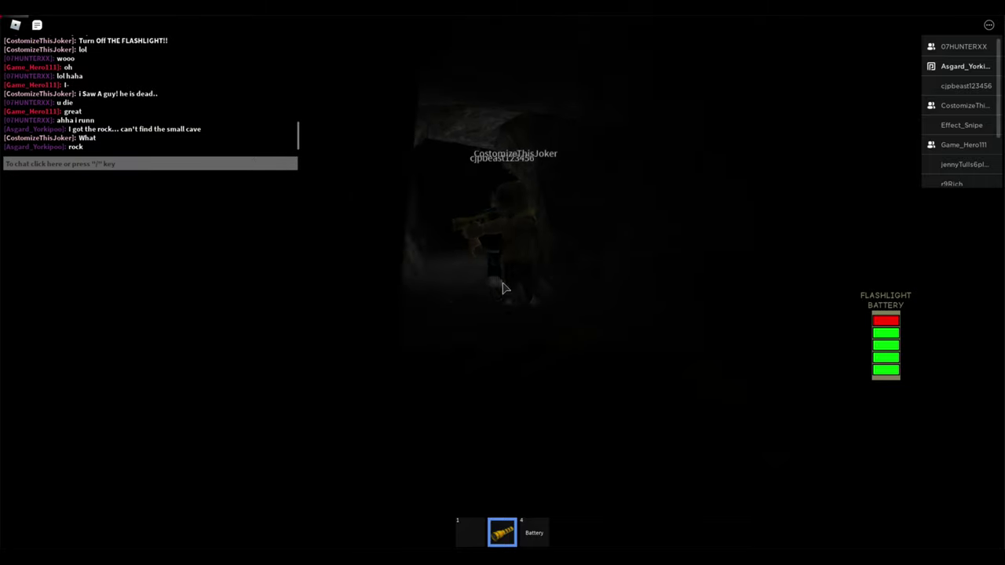
pyautogui.scroll(5, 504, 289)
pyautogui.press('w')
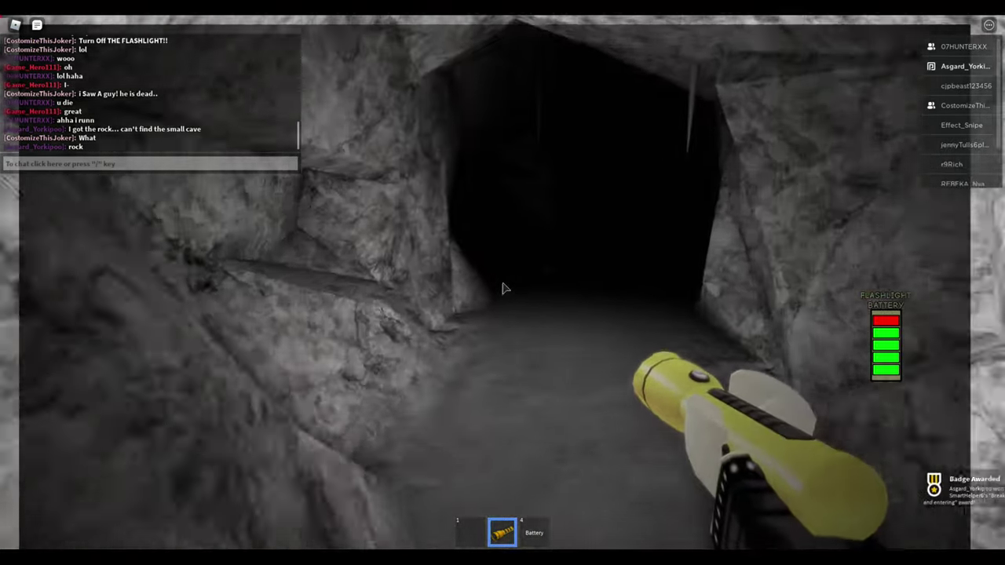
pyautogui.press('w')
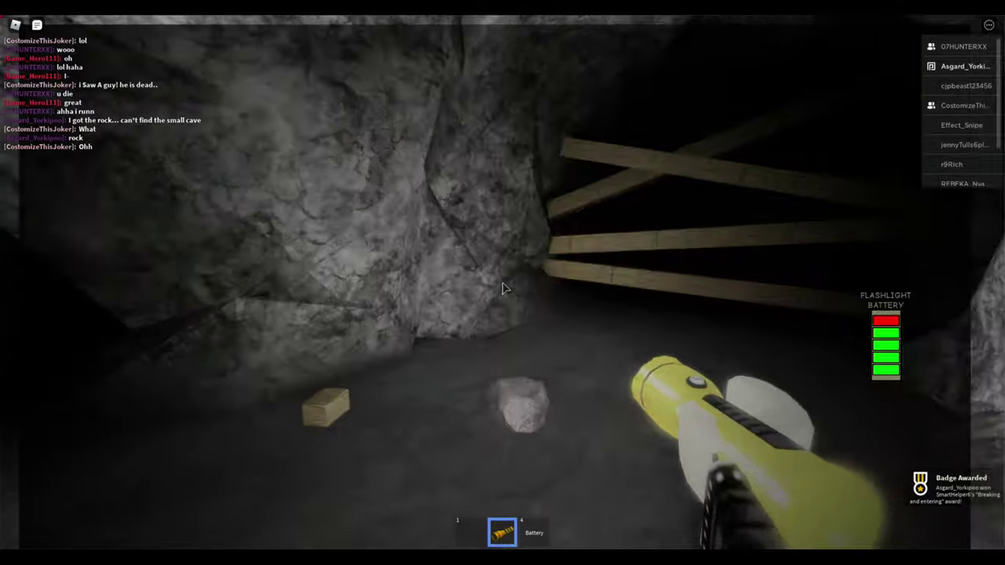
pyautogui.press('w')
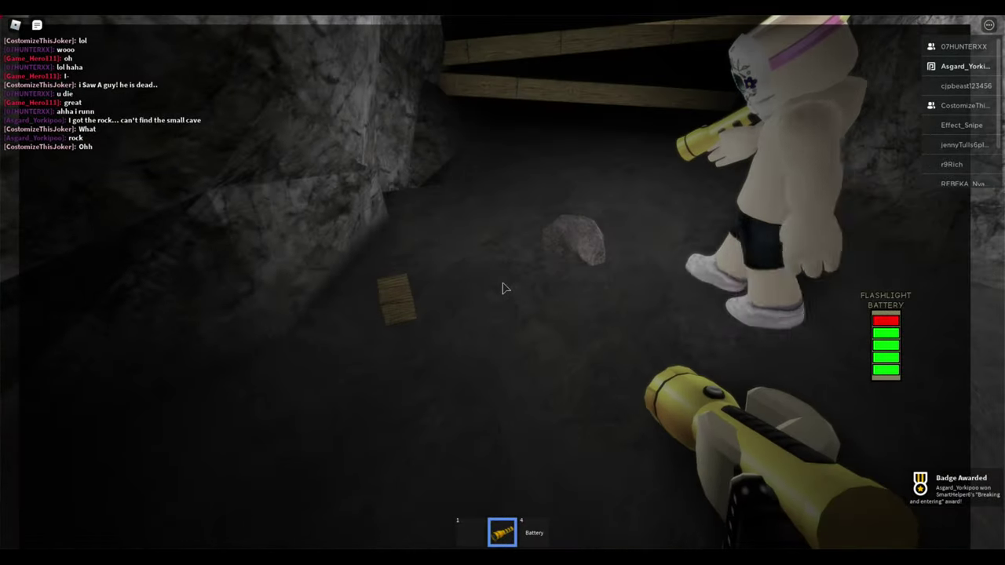
pyautogui.press('w')
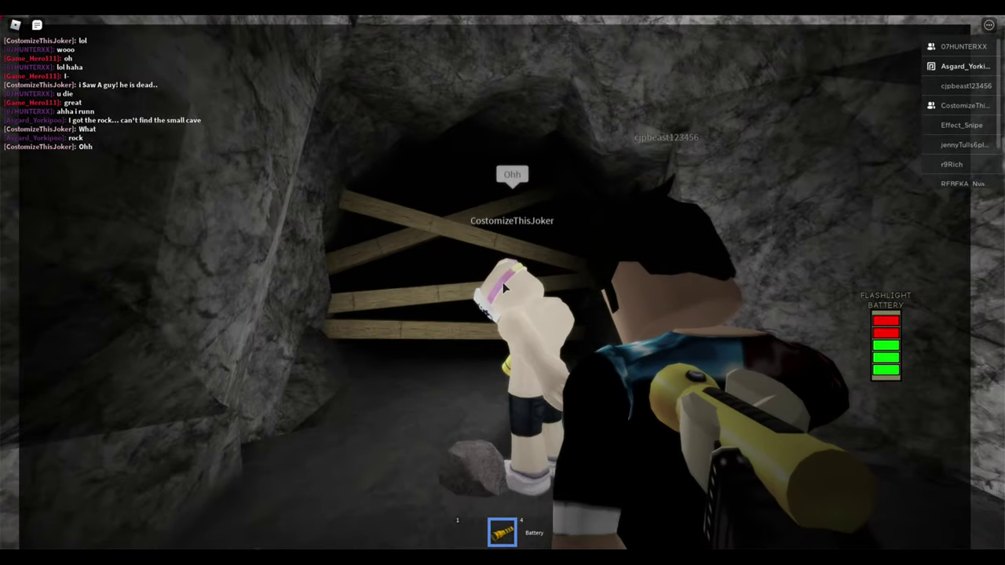
# - Explore the dark passage to the opening with the rock and box, then unequip the flashlight
pyautogui.press('w')
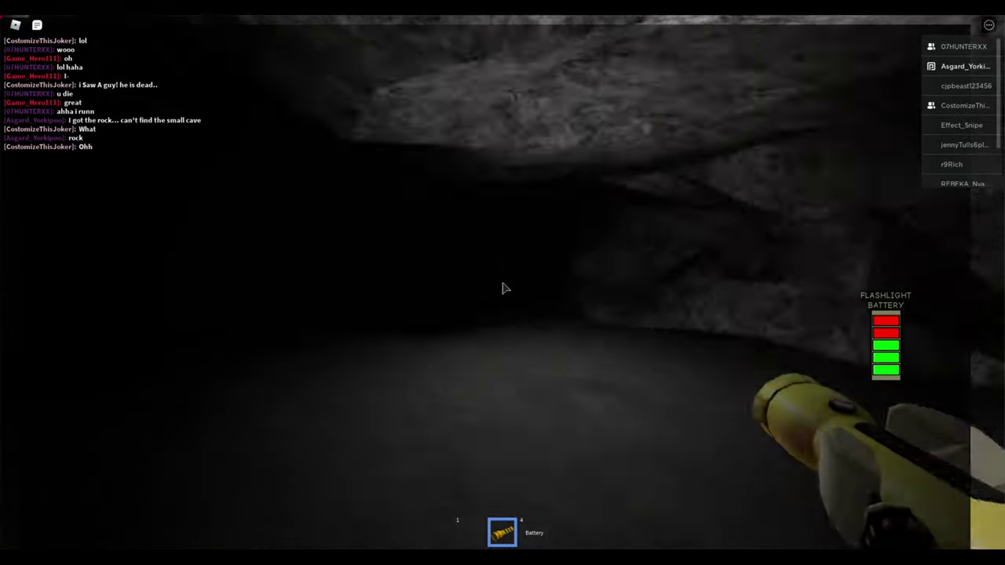
pyautogui.press('w')
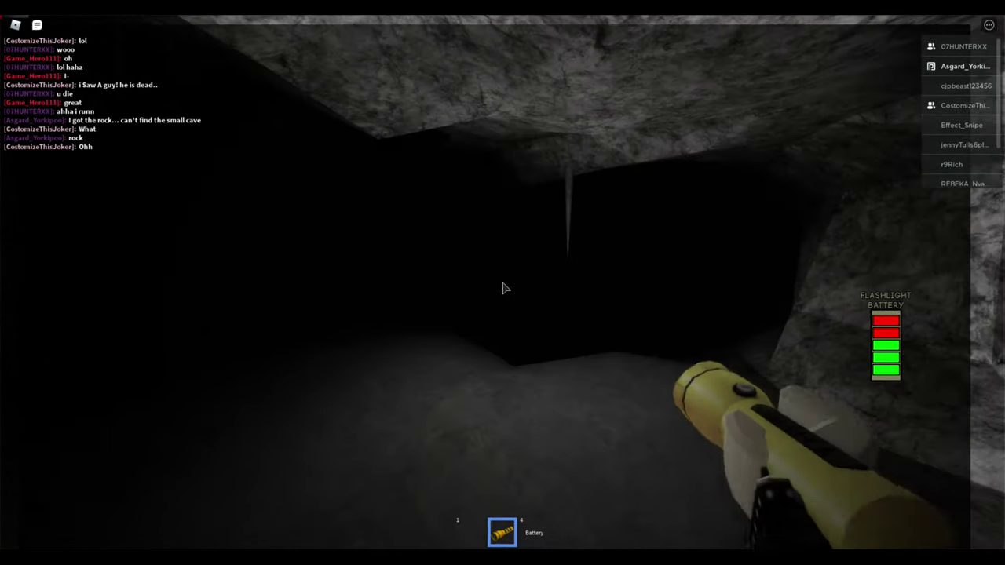
pyautogui.press('w')
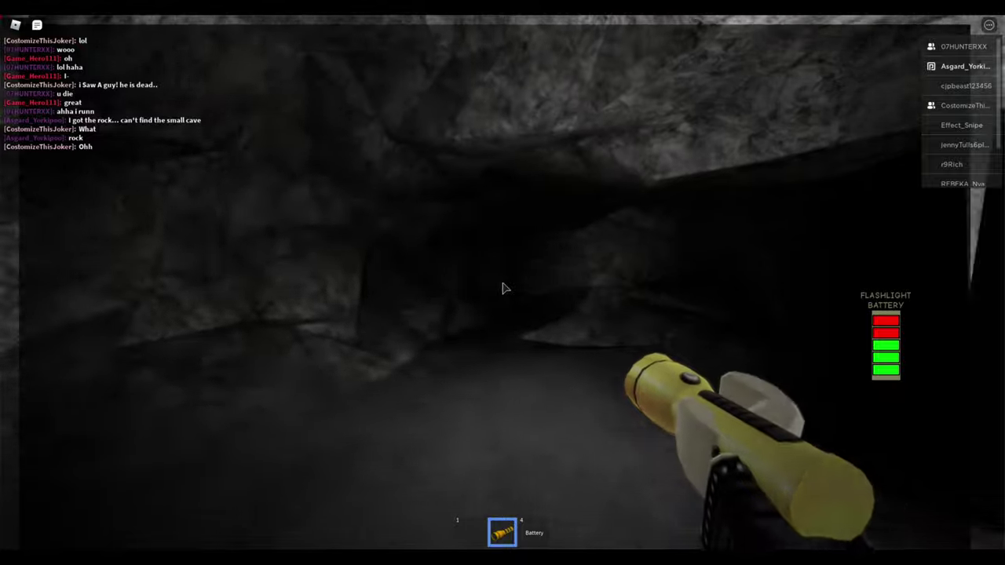
pyautogui.press('w')
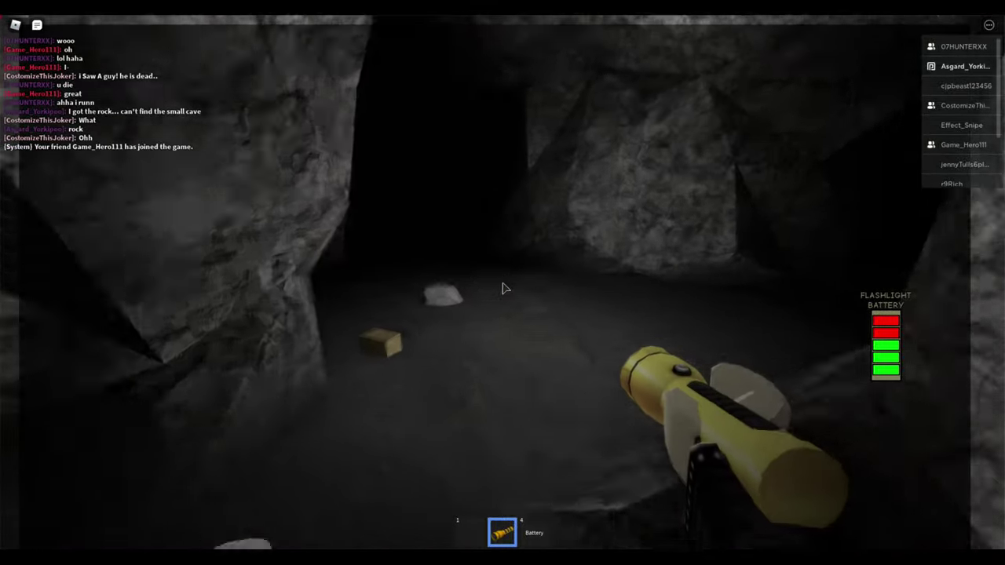
pyautogui.press('w')
pyautogui.press('2')
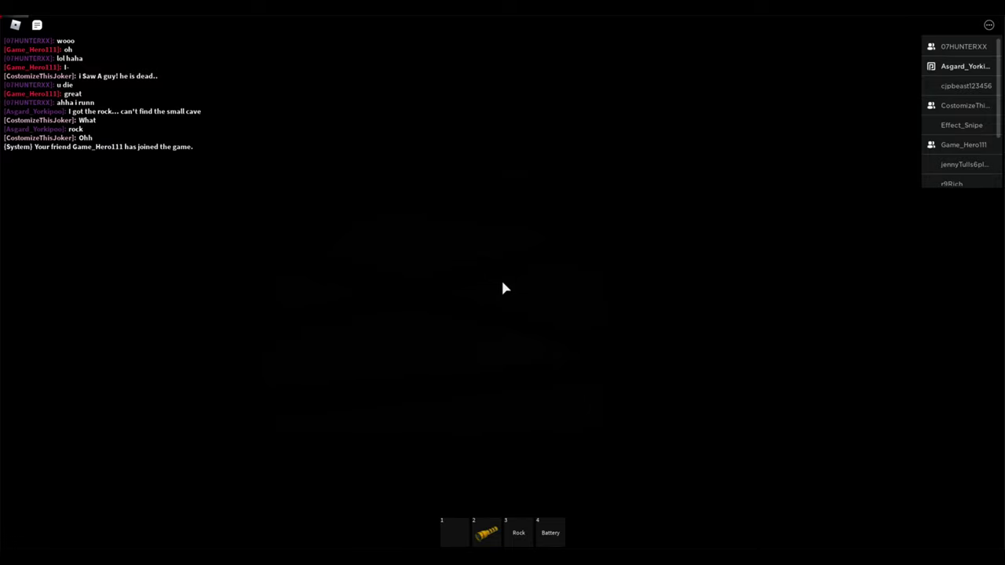
# - Toggle the flashlight off and back on while walking toward the other player
pyautogui.click(505, 288)
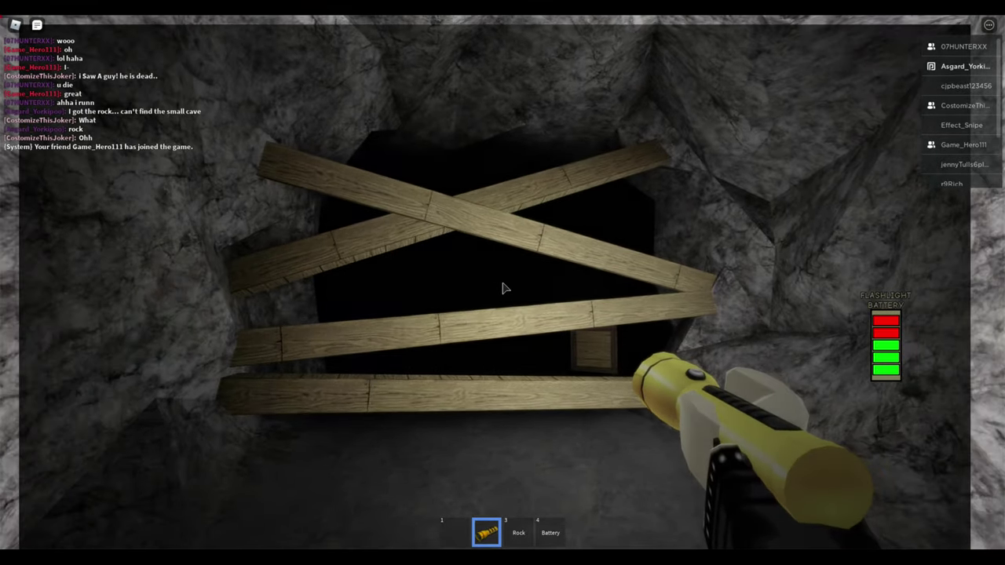
pyautogui.press('2')
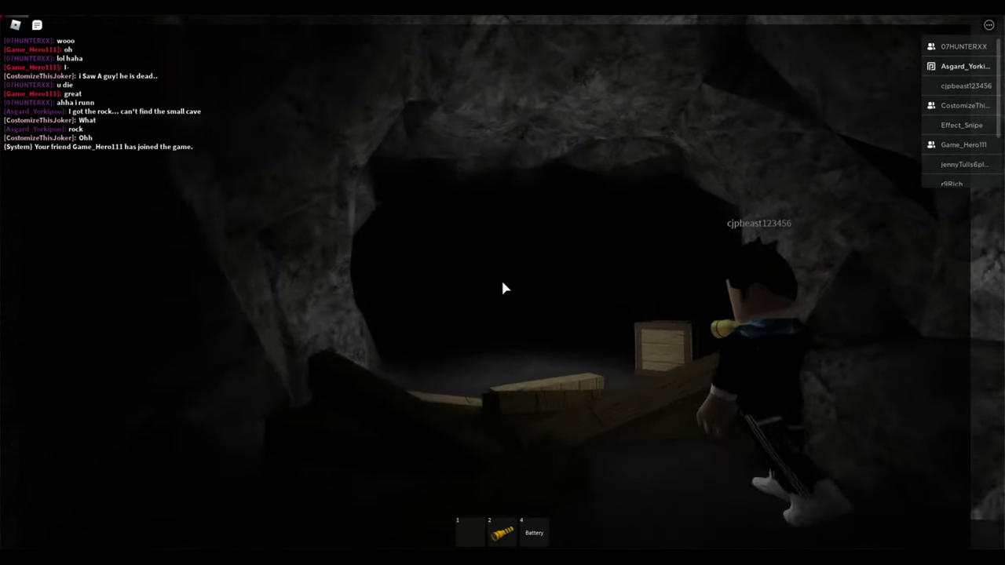
pyautogui.press('w')
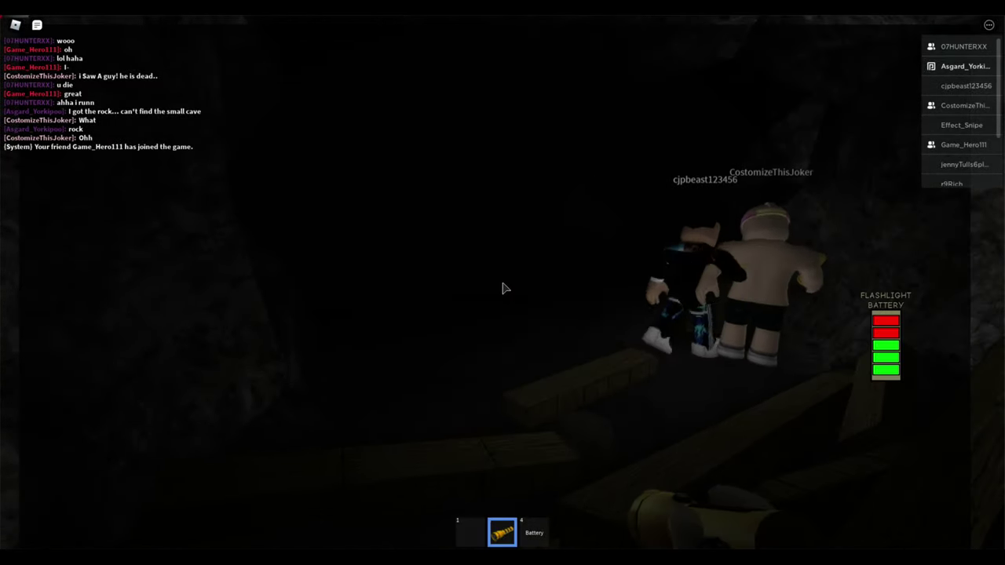
pyautogui.click(504, 288)
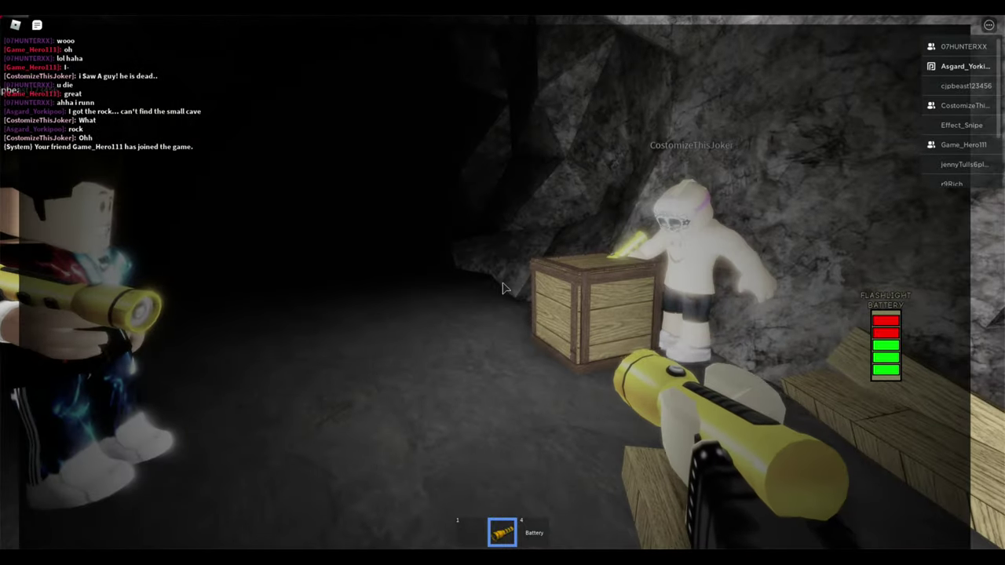
# - Follow the other player past the crates and cobweb, then open the chat bar
pyautogui.press('w')
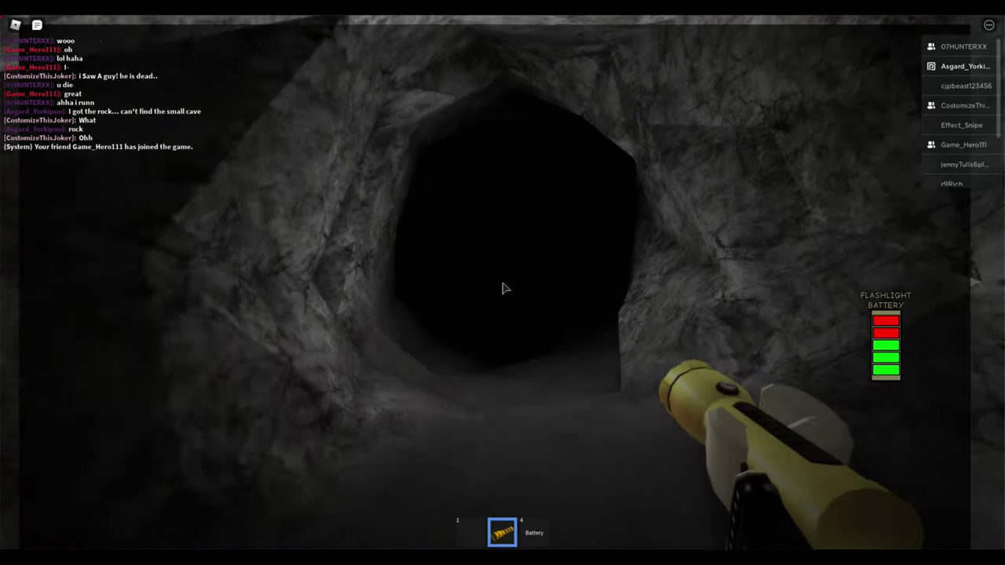
pyautogui.press('w')
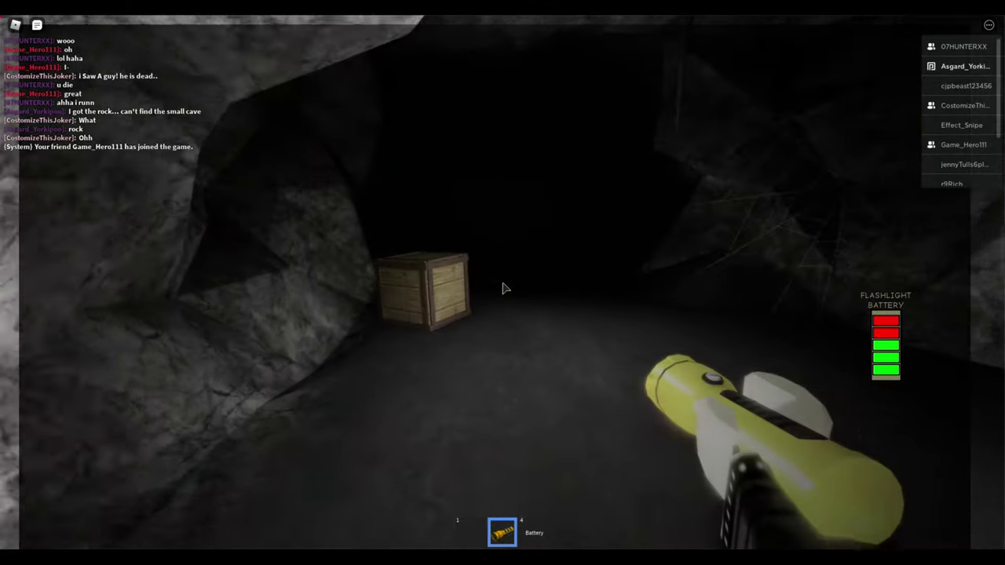
pyautogui.press('w')
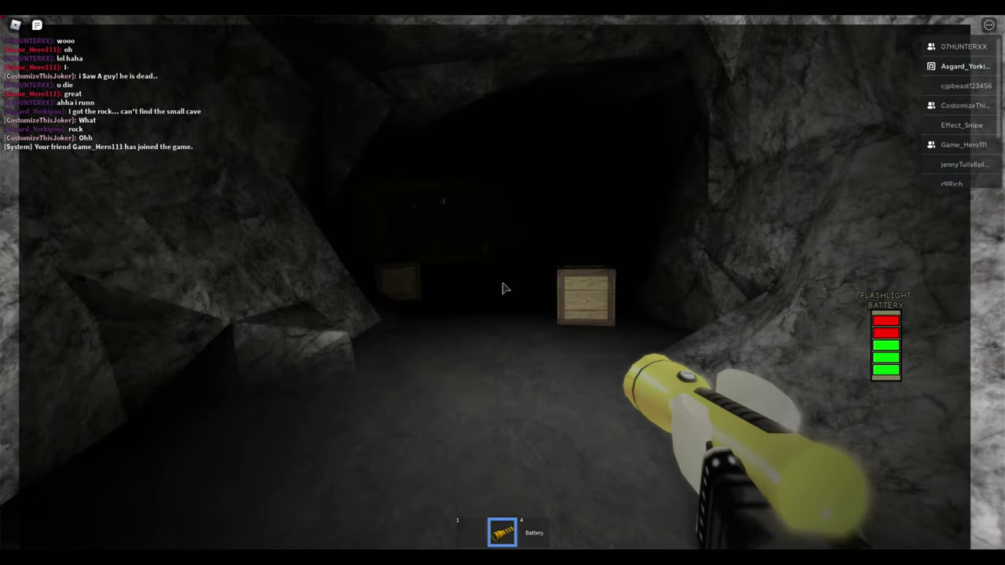
pyautogui.press('w')
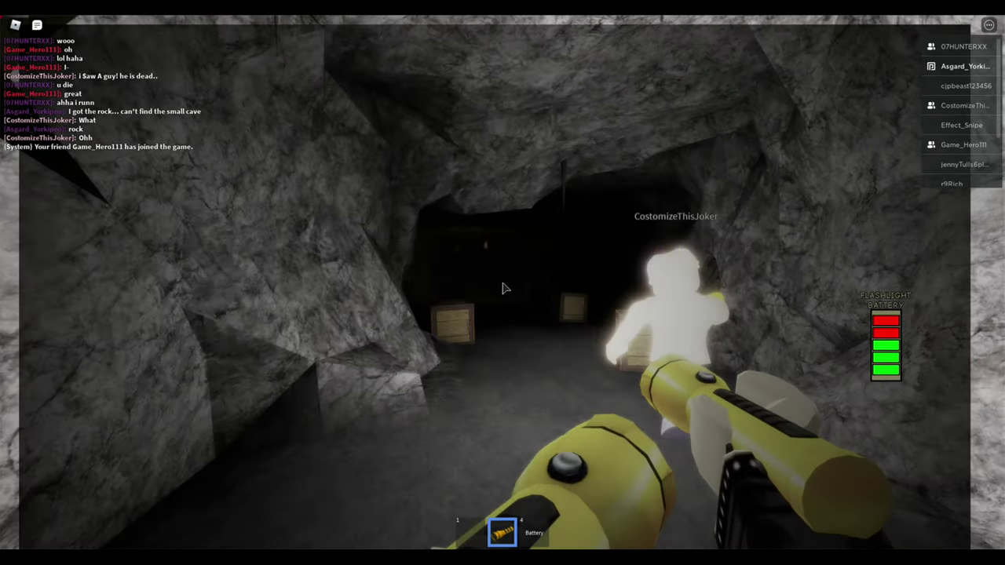
pyautogui.press('w')
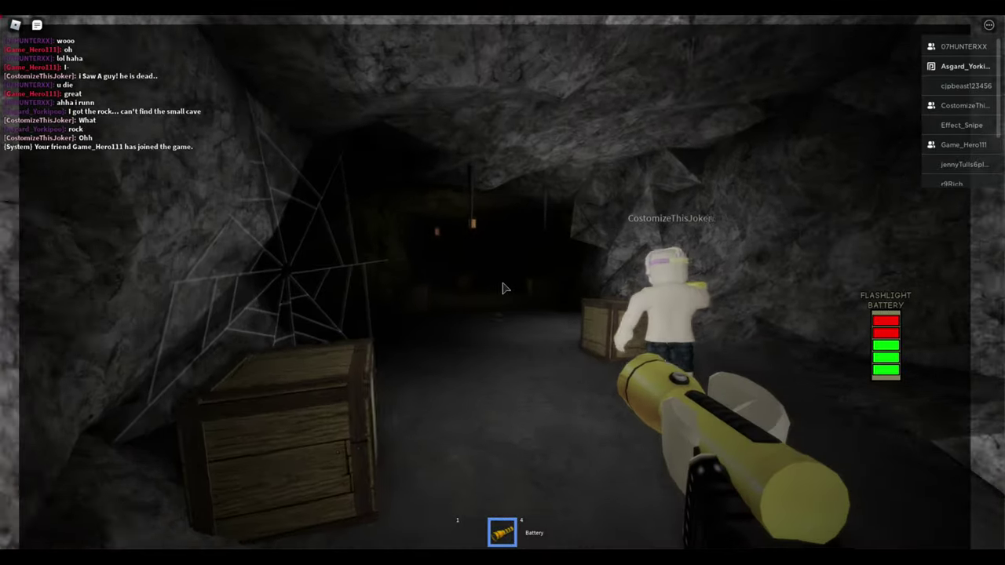
pyautogui.press('w')
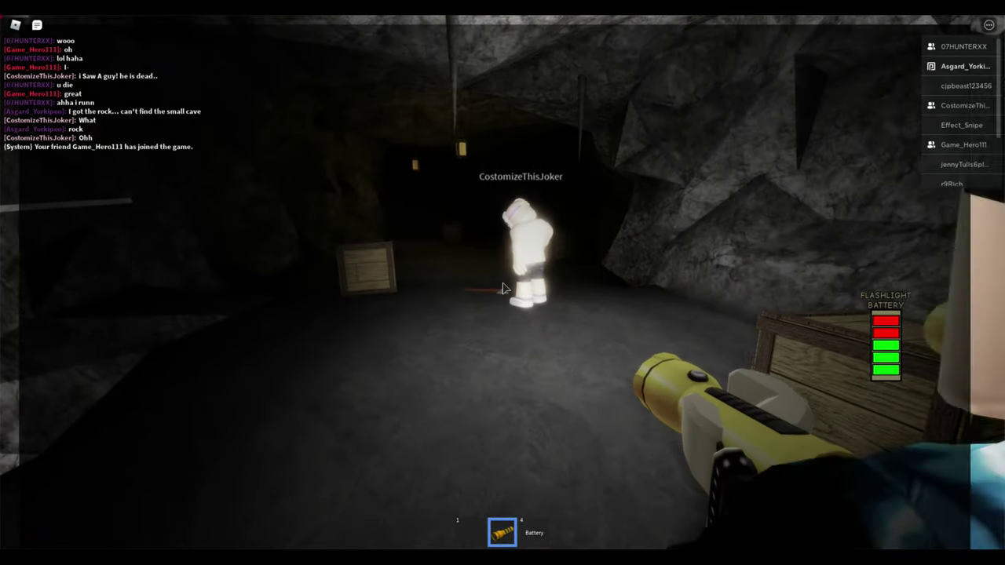
pyautogui.press('/')
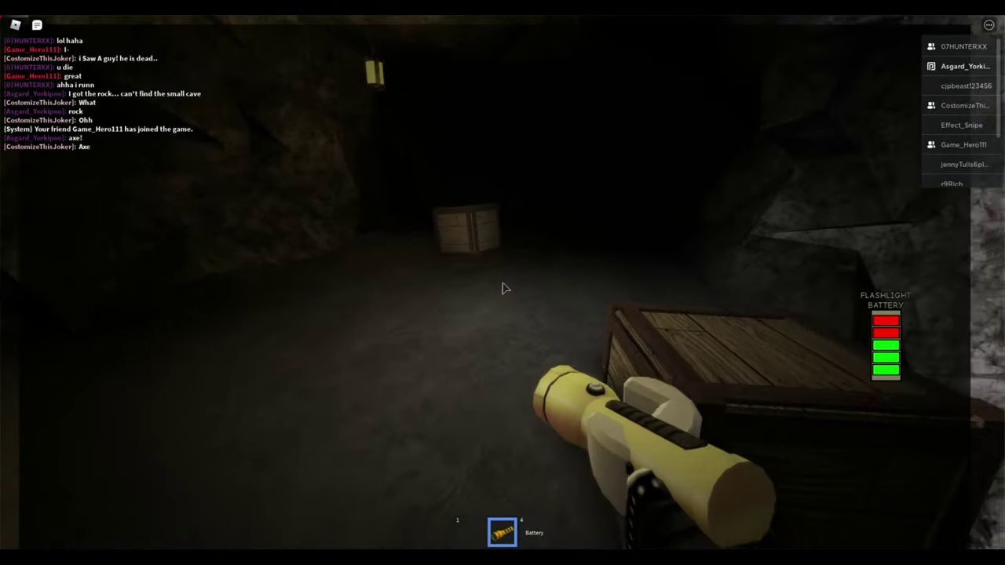
# - Post 'it can kill the monster I think...' and pick up the axe from the floor
pyautogui.press('/')
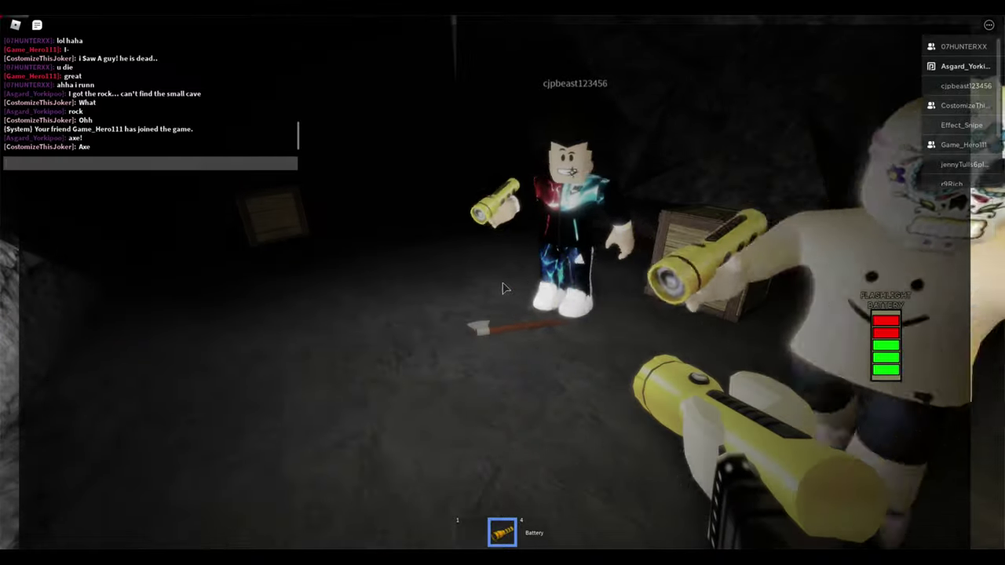
pyautogui.write('can kill the')
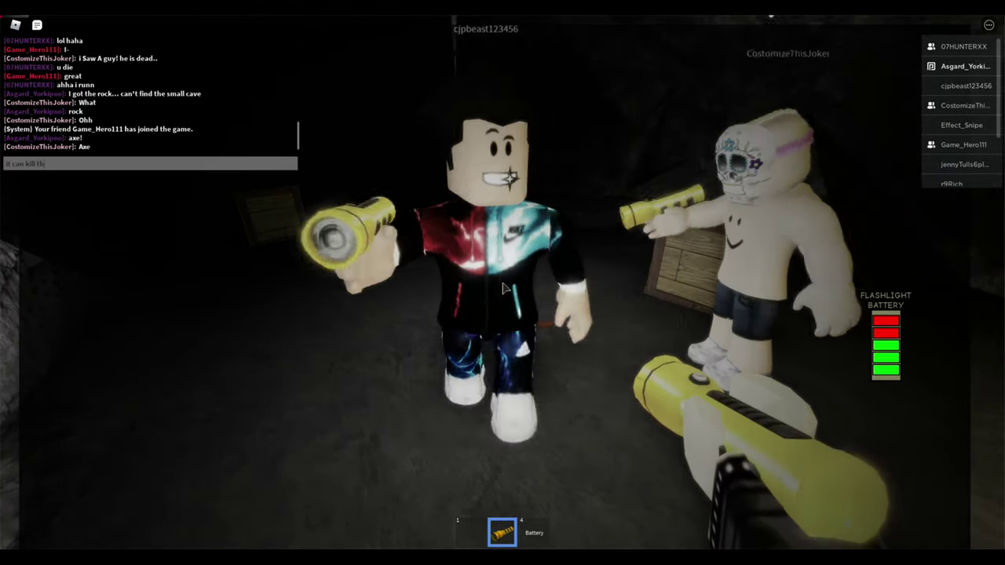
pyautogui.write(' mon I thin')
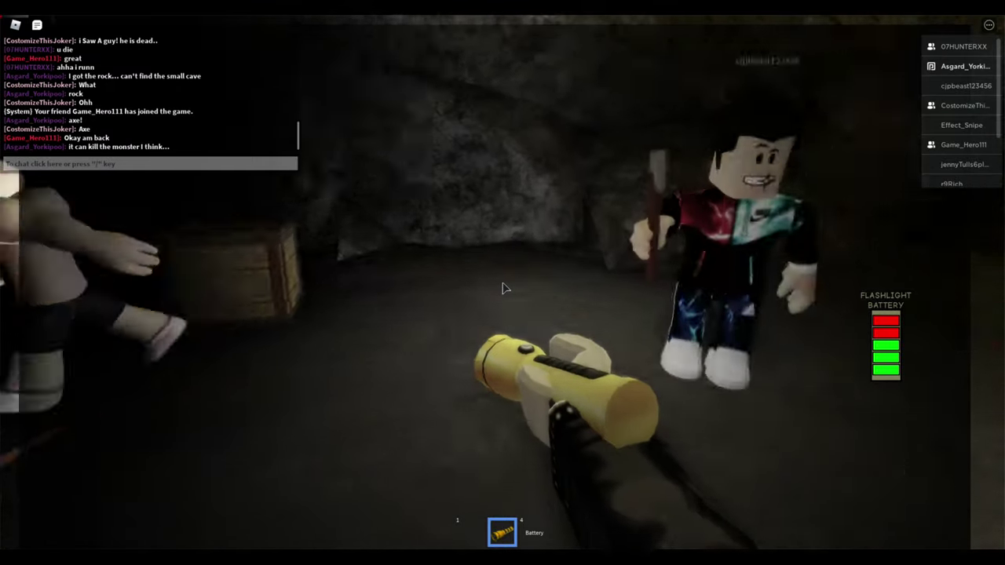
pyautogui.write('w')
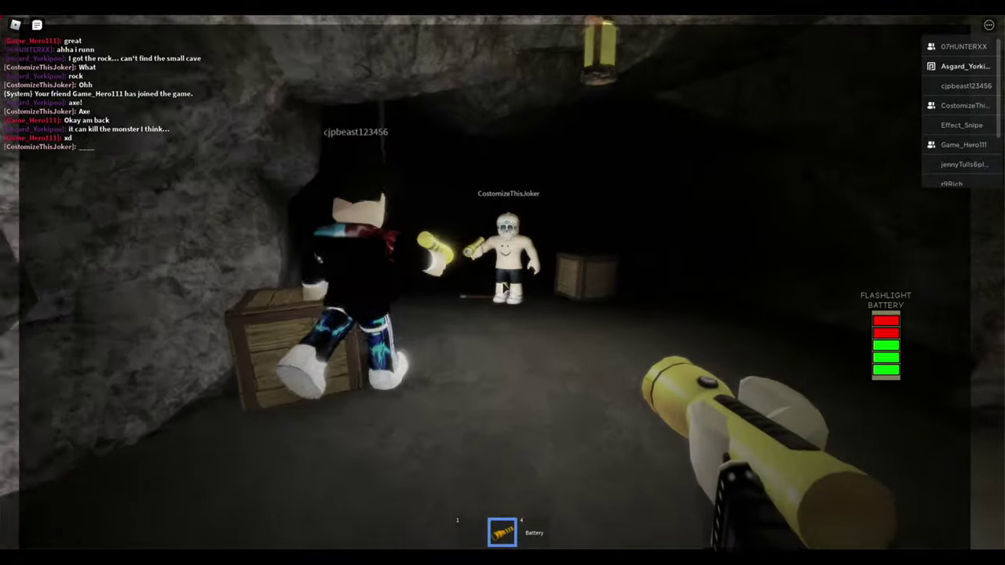
pyautogui.write('w')
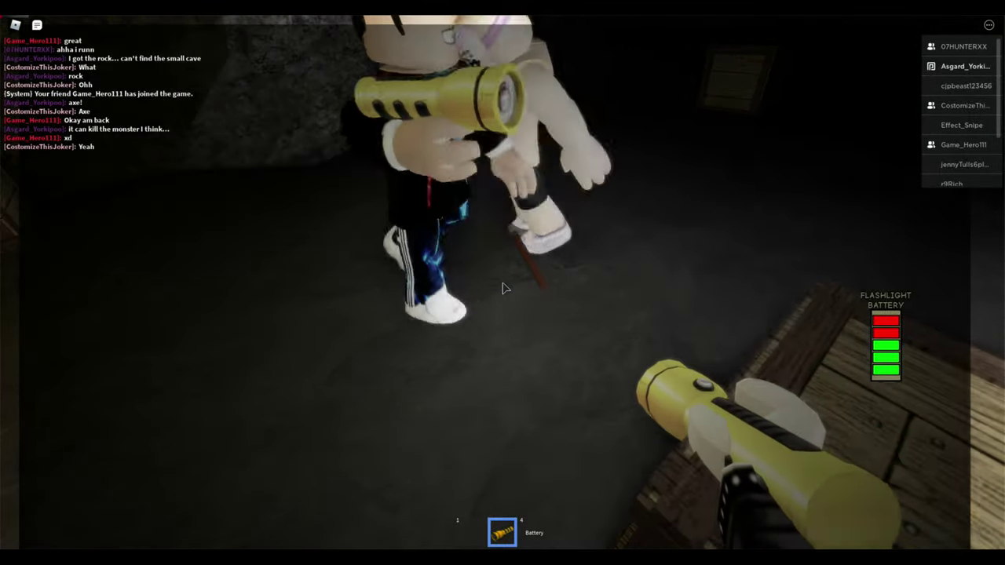
pyautogui.press('w')
pyautogui.press('2')
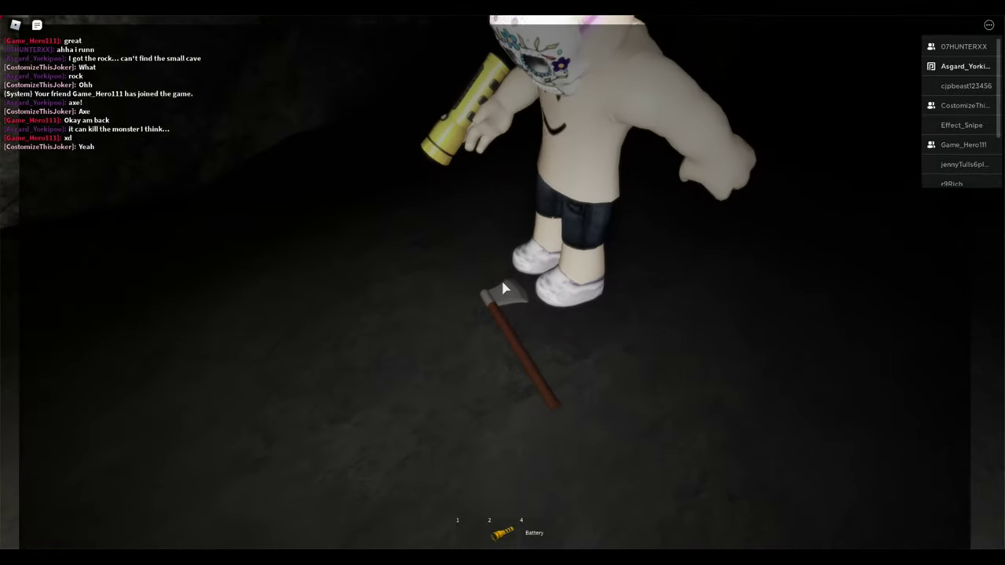
pyautogui.press('Left')
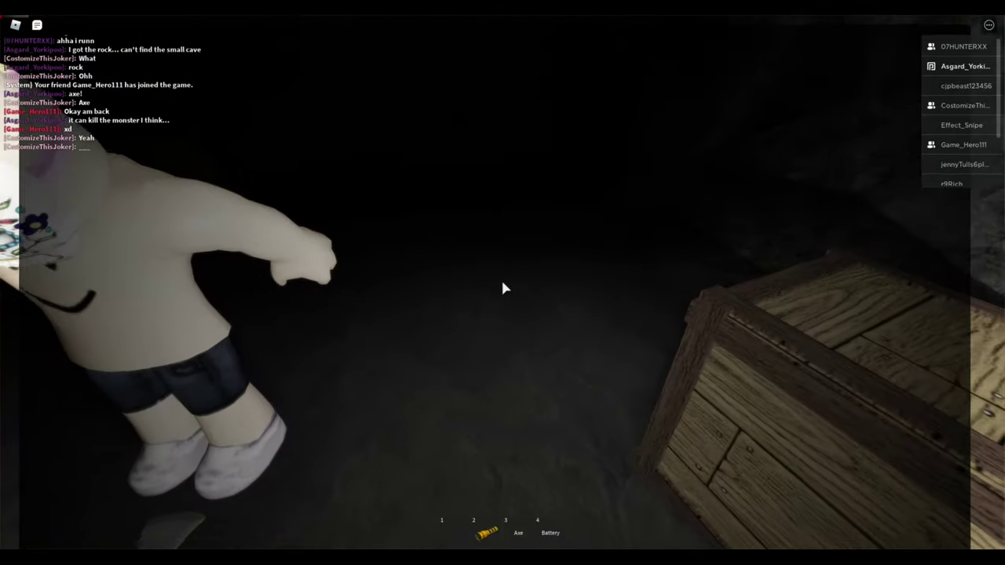
# - Light the flashlight and walk into the dark tunnel, past the spider
pyautogui.click(504, 288)
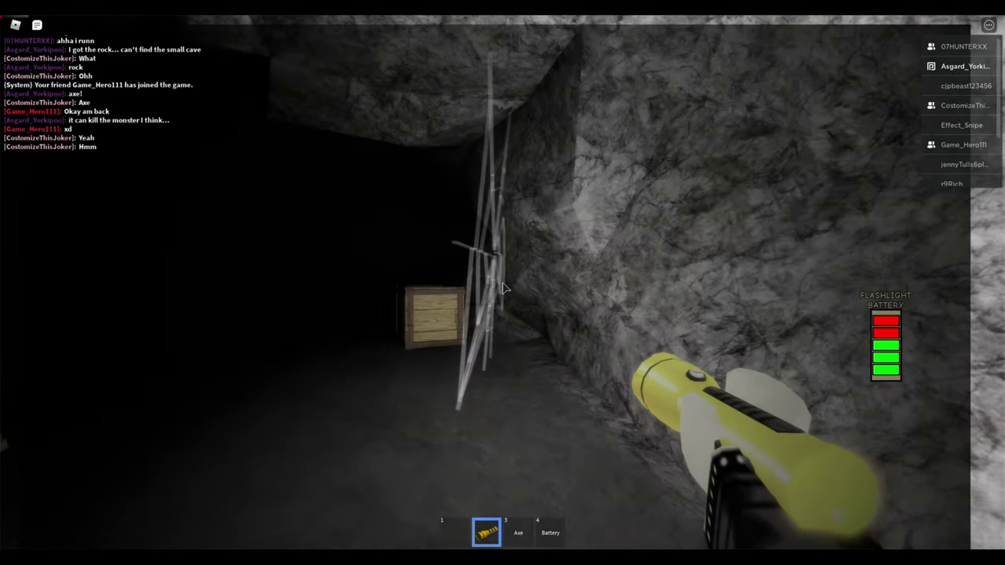
pyautogui.press('Right')
pyautogui.press('w')
pyautogui.press('w')
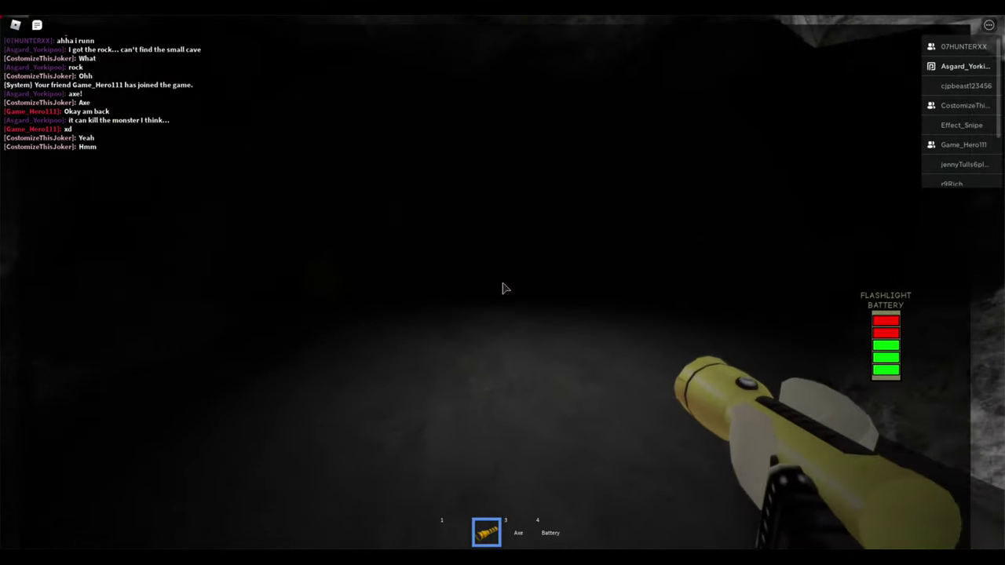
pyautogui.press('w')
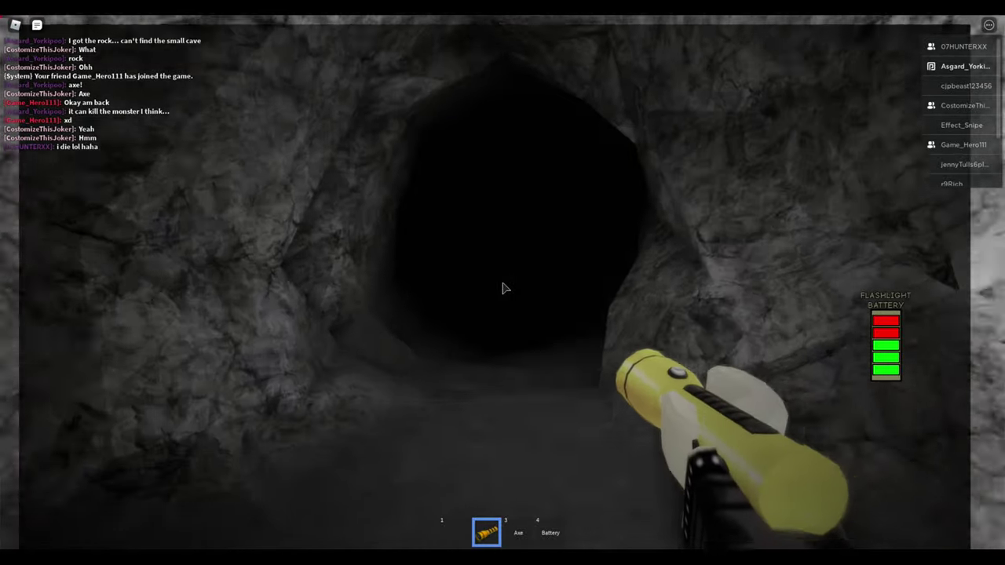
pyautogui.press('w')
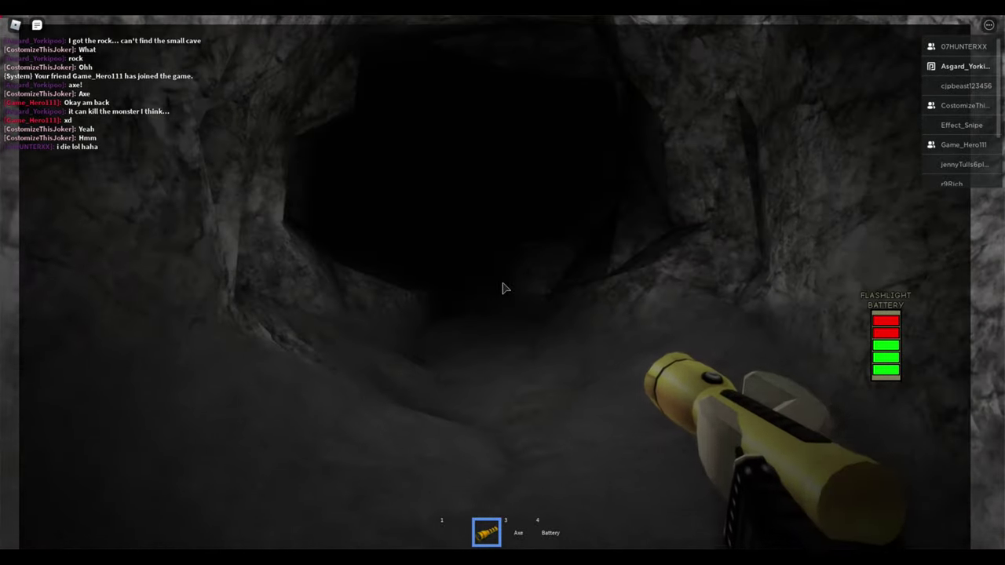
pyautogui.press('w')
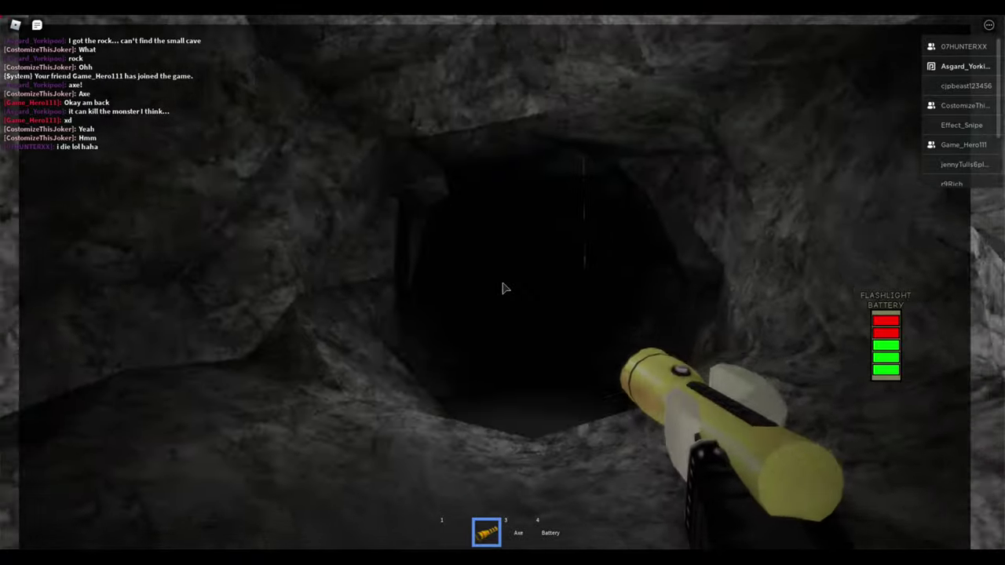
pyautogui.press('w')
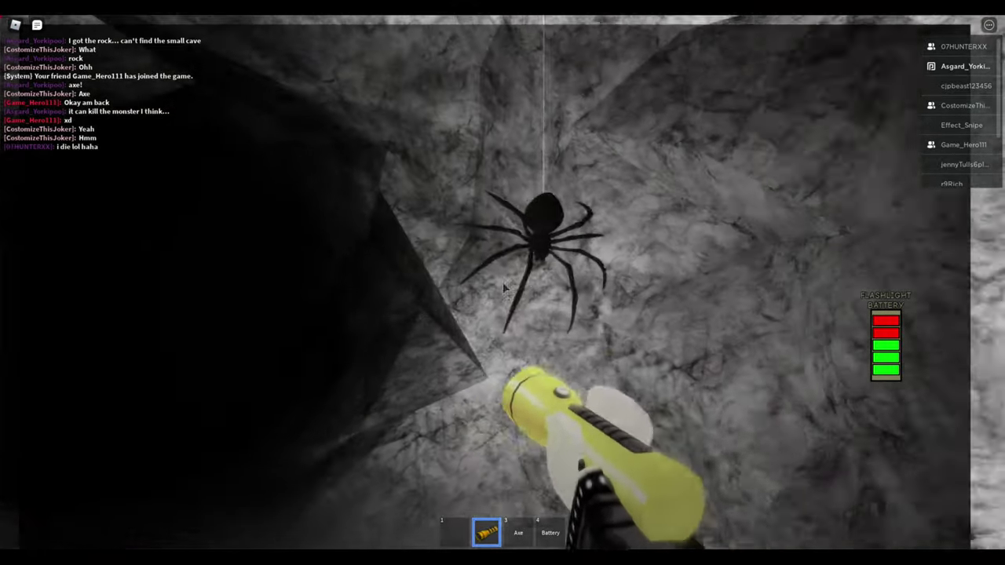
pyautogui.press('w')
pyautogui.press('w')
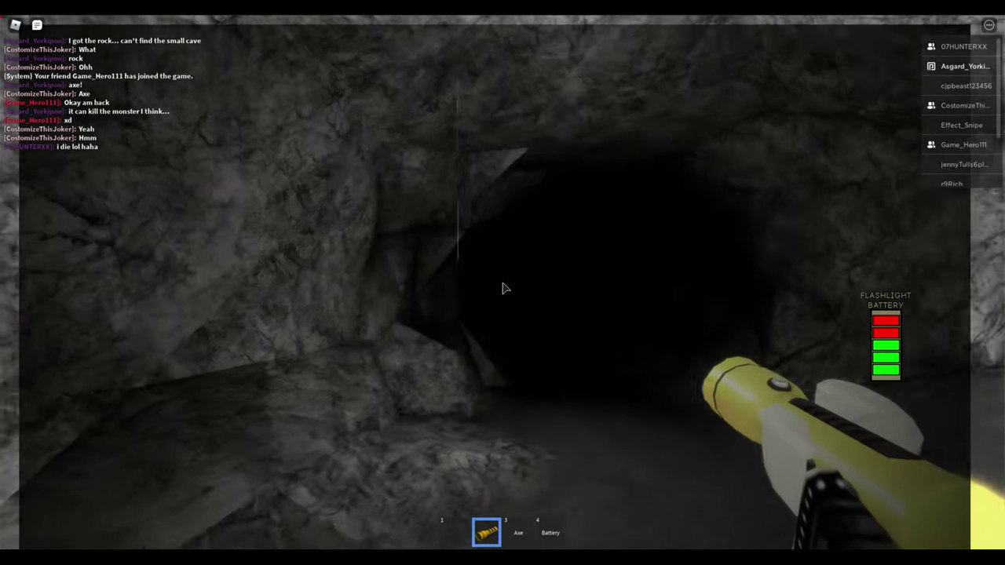
# - Push through the spider web into a chamber with two other players
pyautogui.press('w')
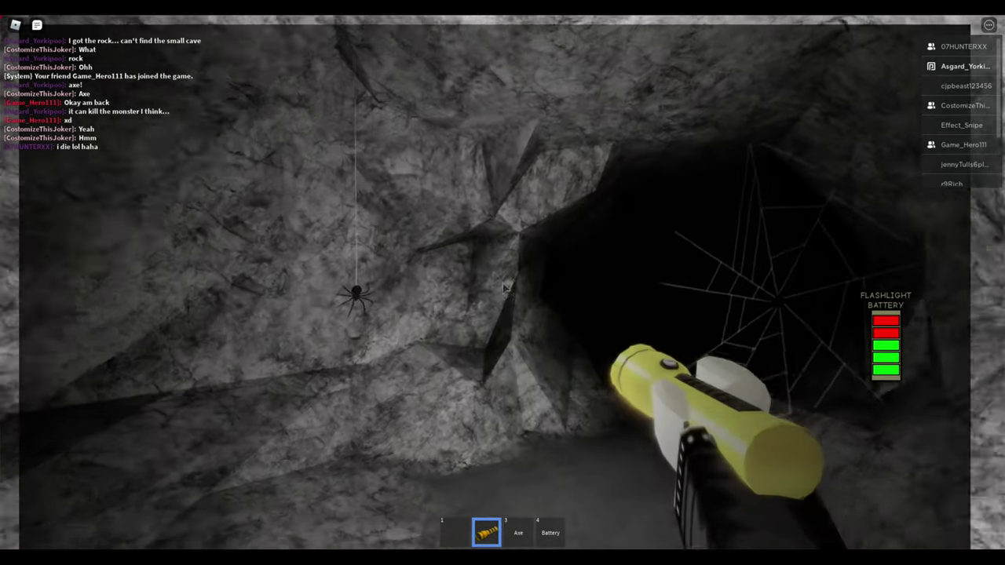
pyautogui.press('w')
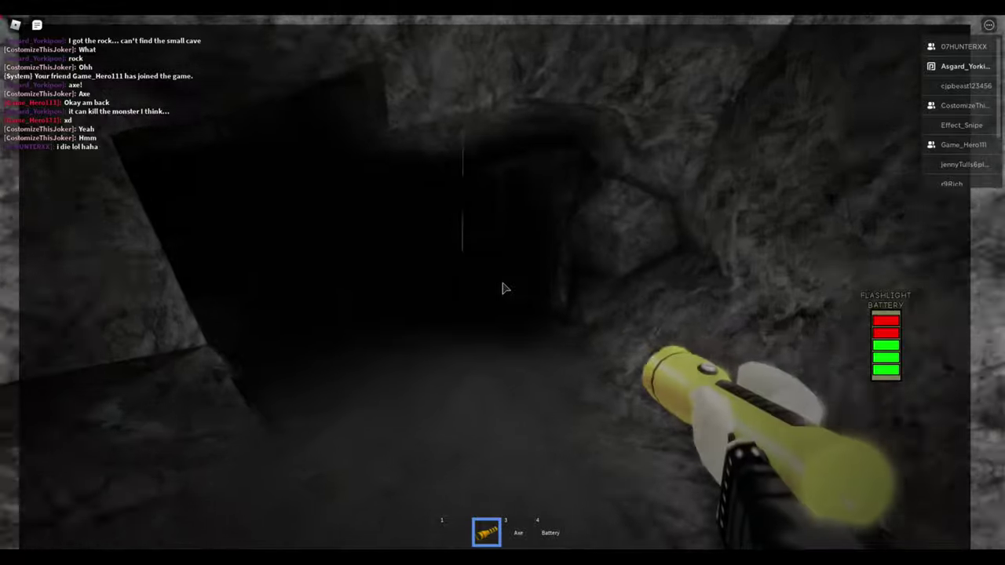
pyautogui.press('w')
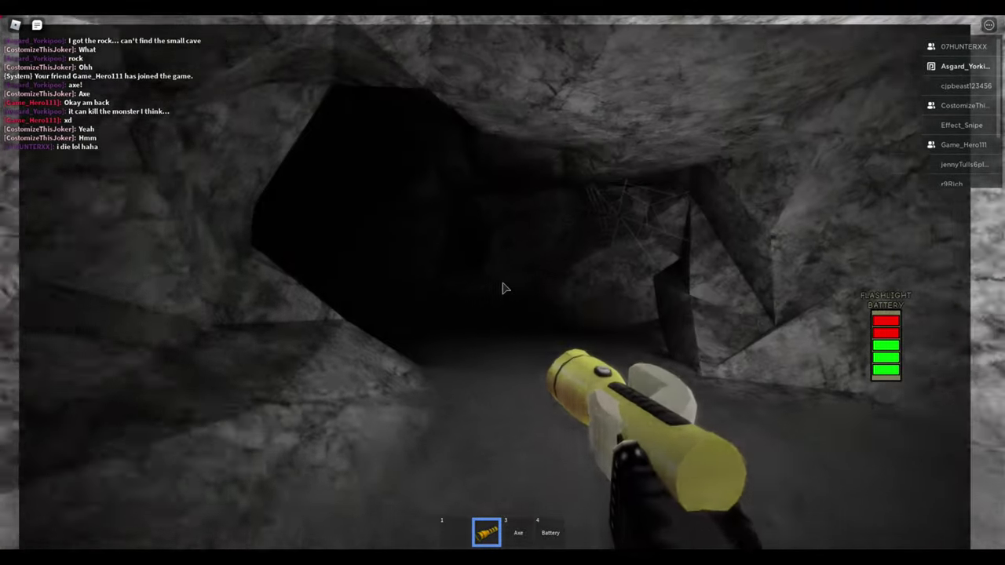
pyautogui.press('w')
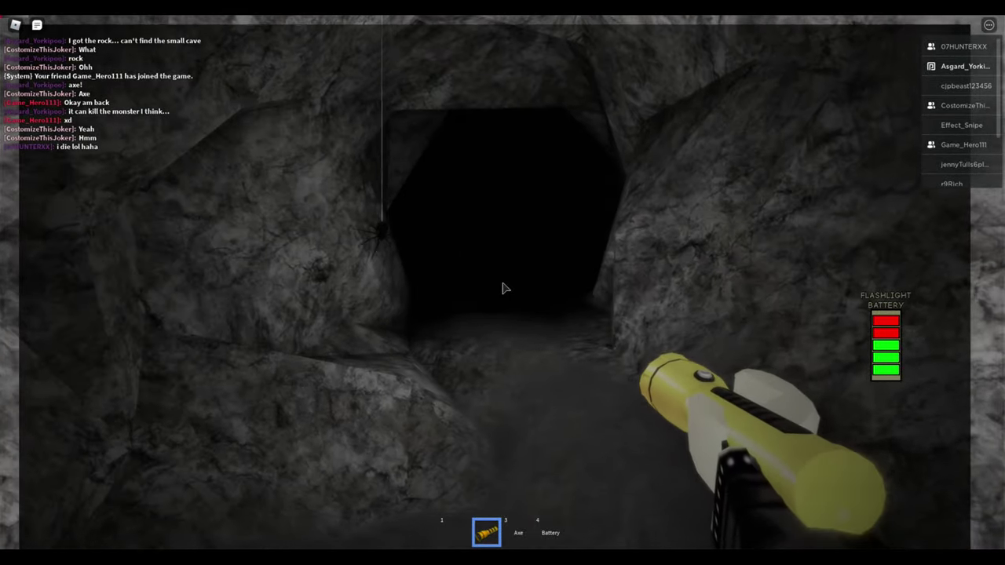
pyautogui.press('w')
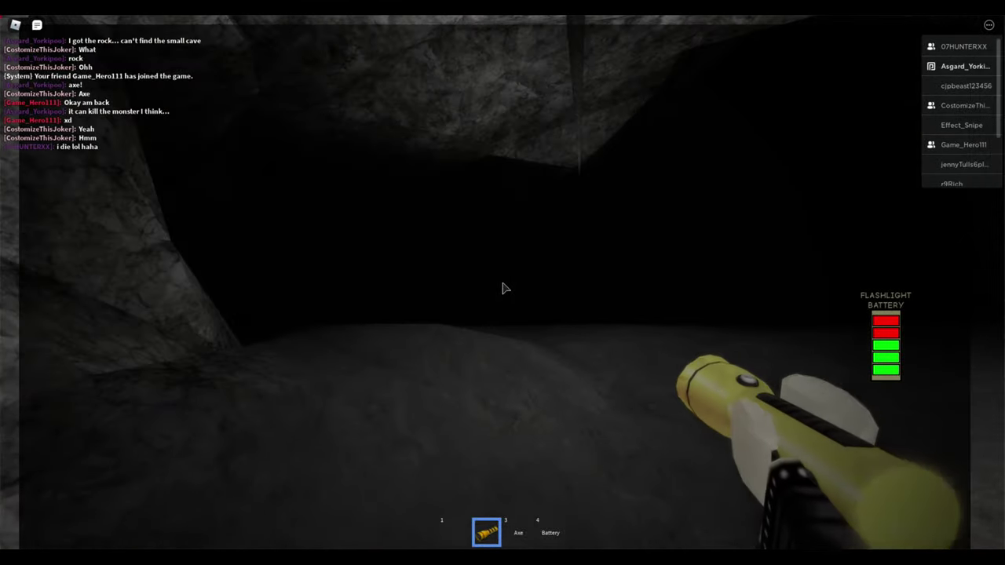
pyautogui.press('w')
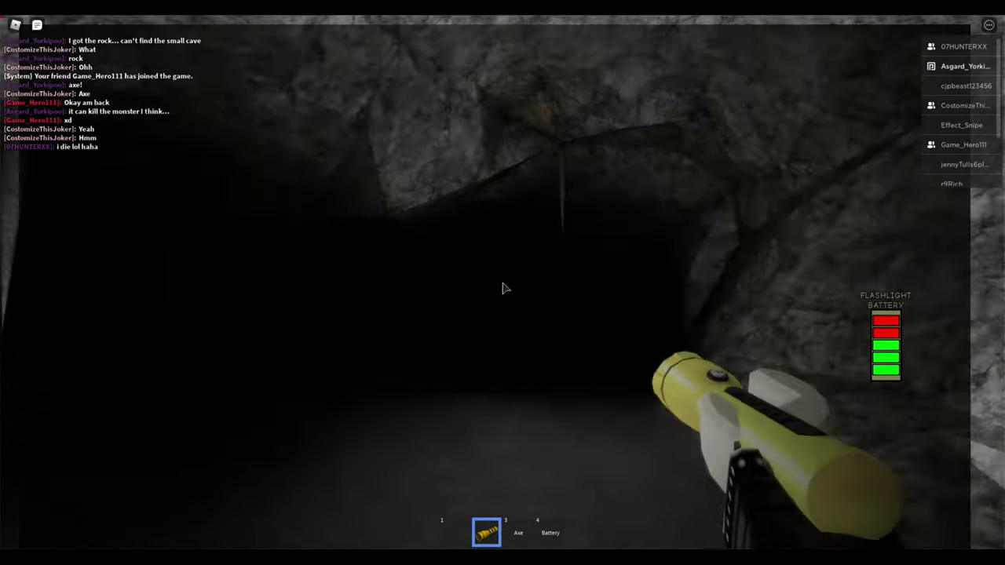
pyautogui.press('w')
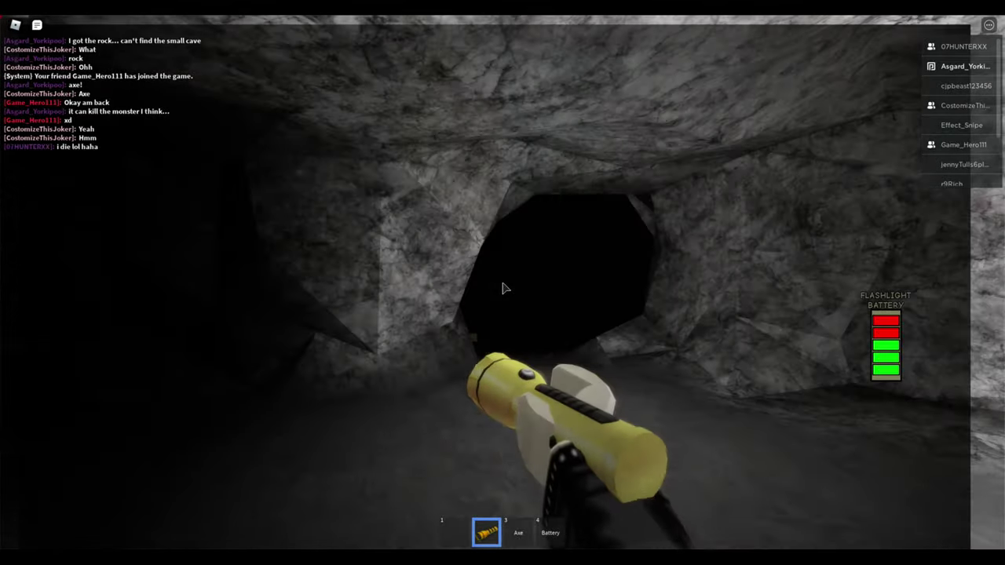
pyautogui.press('w')
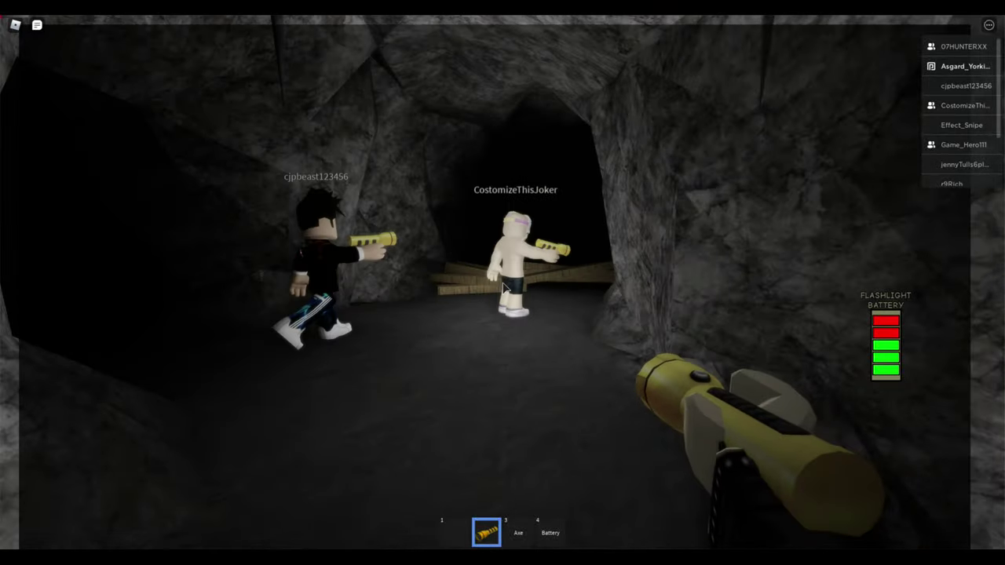
pyautogui.press('w')
pyautogui.press('w')
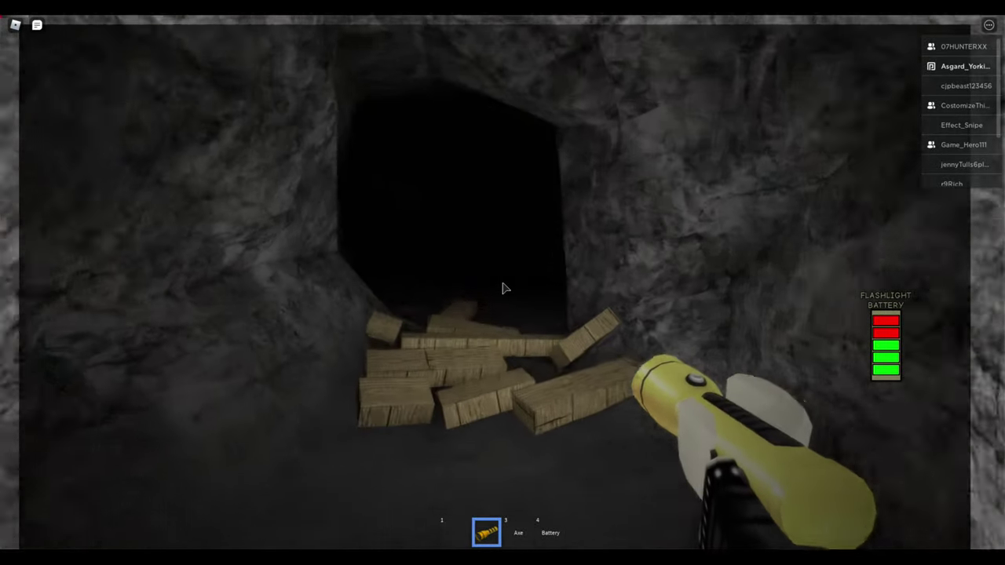
# - Pass the wooden planks, crawl through the low gap, and continue down the tunnel
pyautogui.press('w')
pyautogui.press('w')
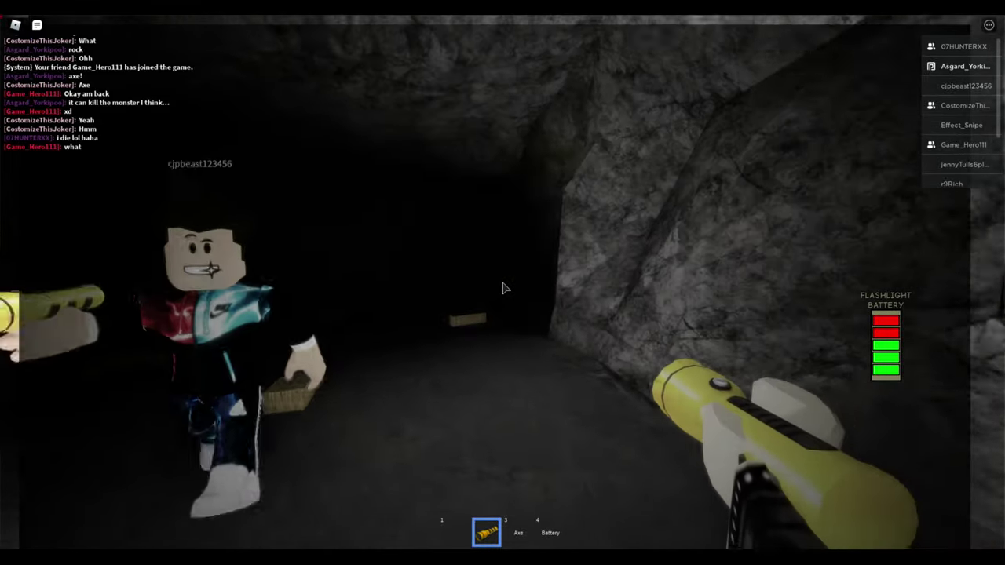
pyautogui.press('w')
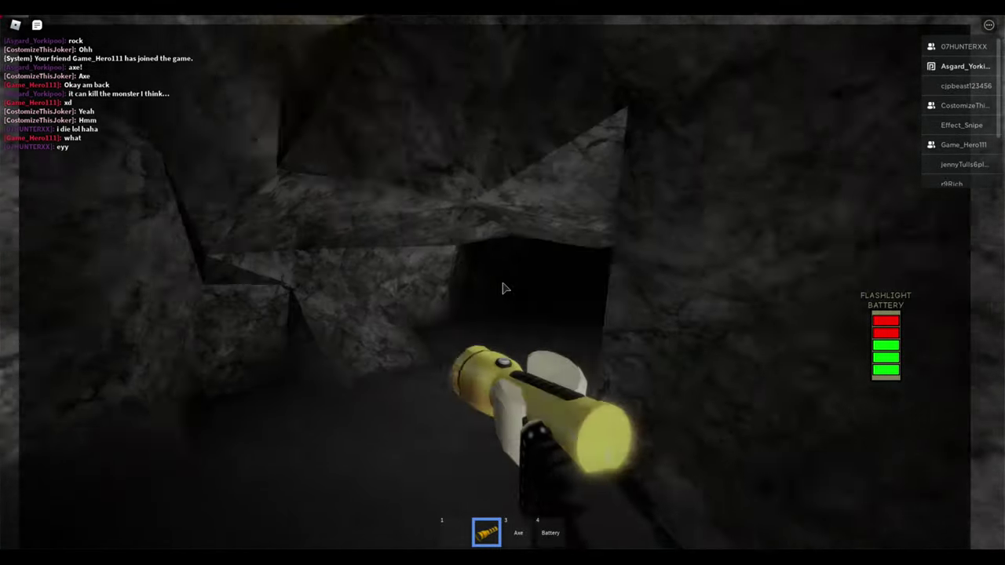
pyautogui.press('c')
pyautogui.press('w')
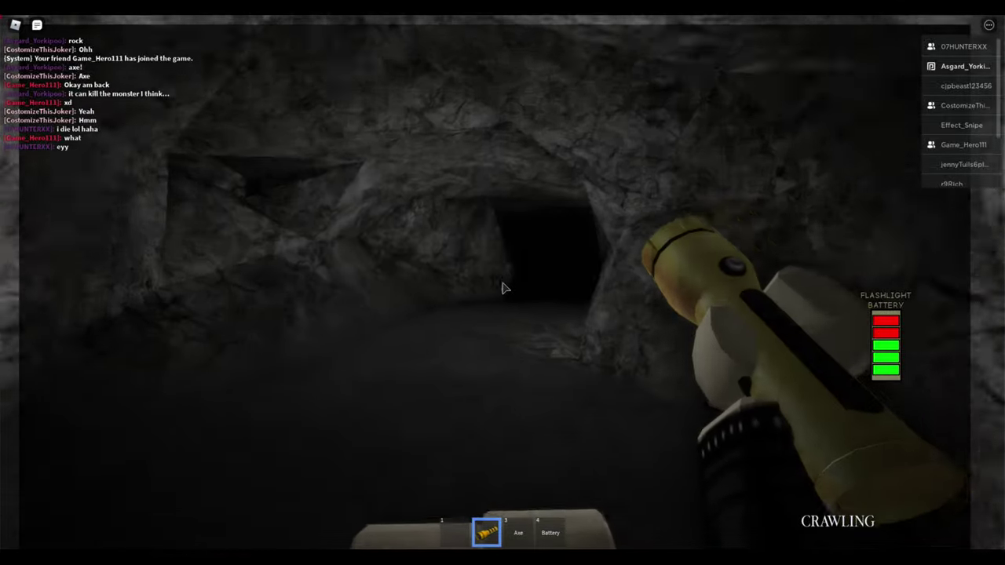
pyautogui.press('c')
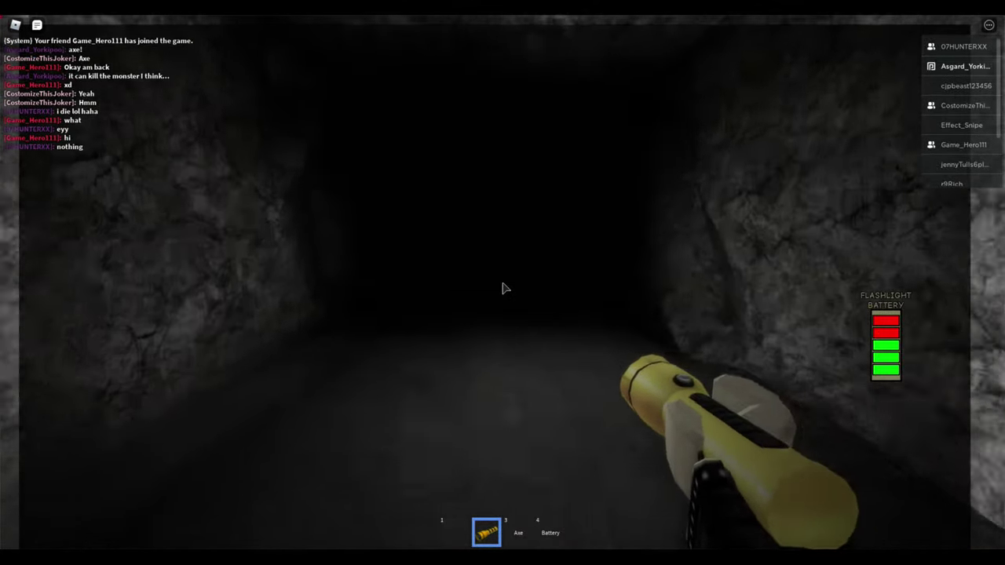
pyautogui.press('w')
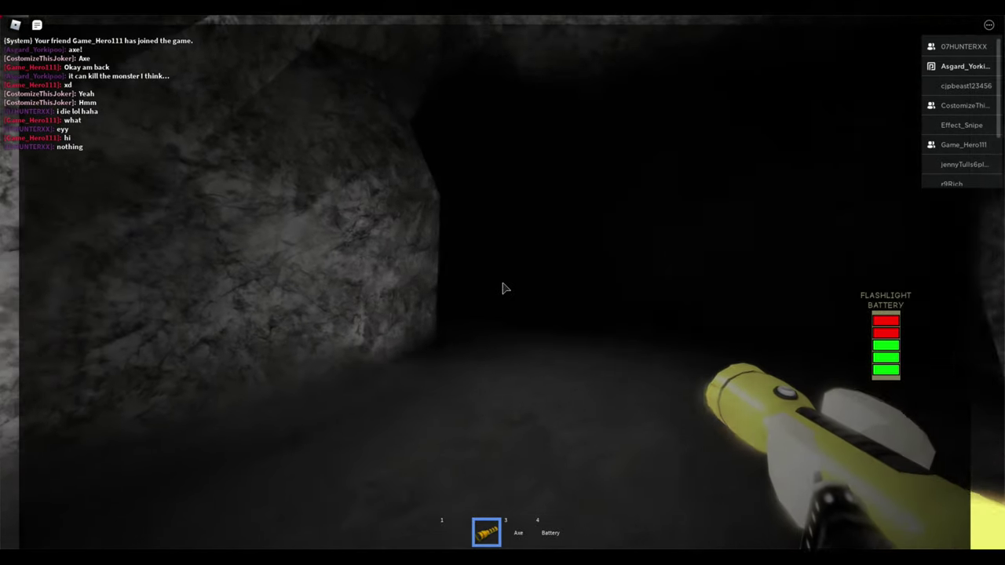
pyautogui.press('w')
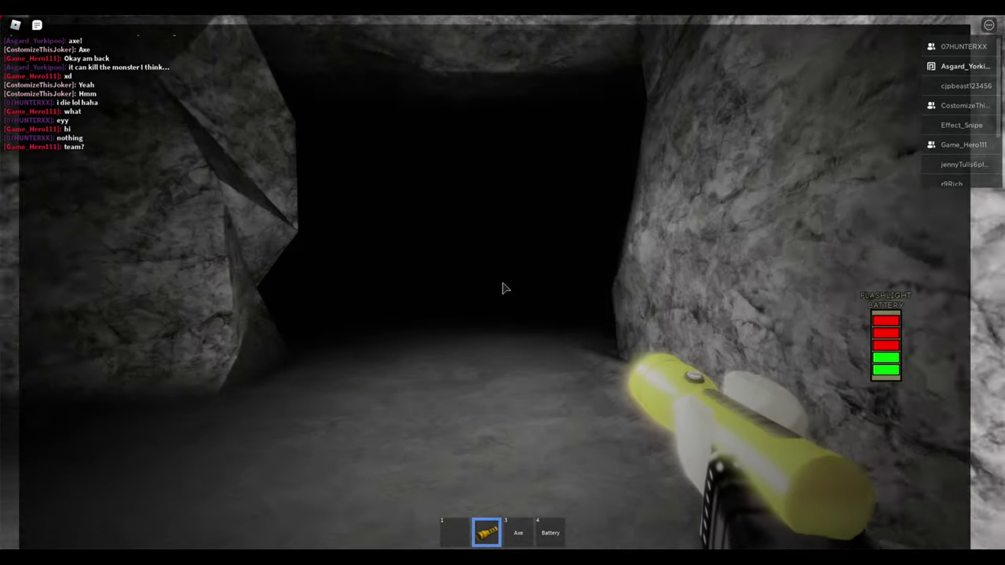
pyautogui.press('w')
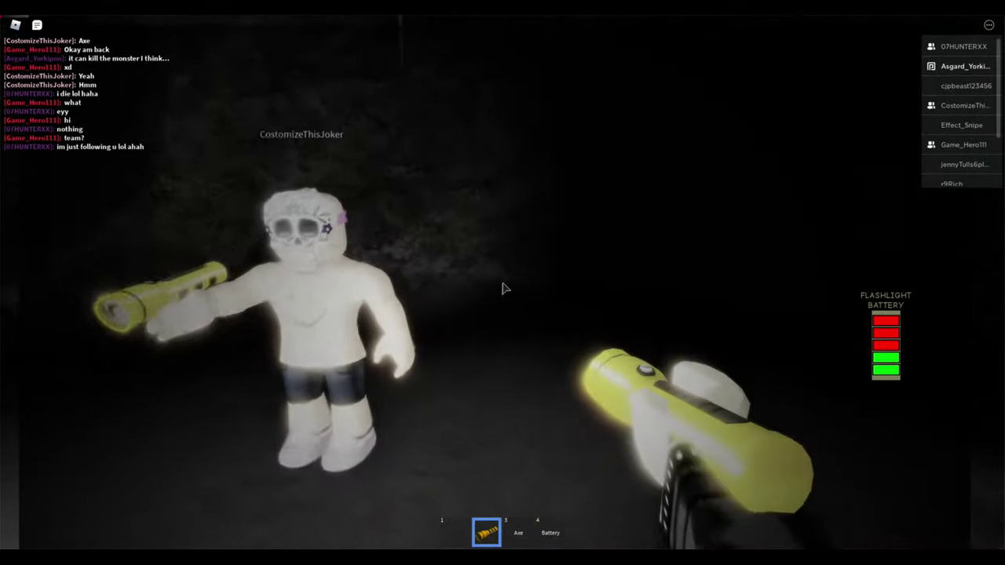
pyautogui.press('w')
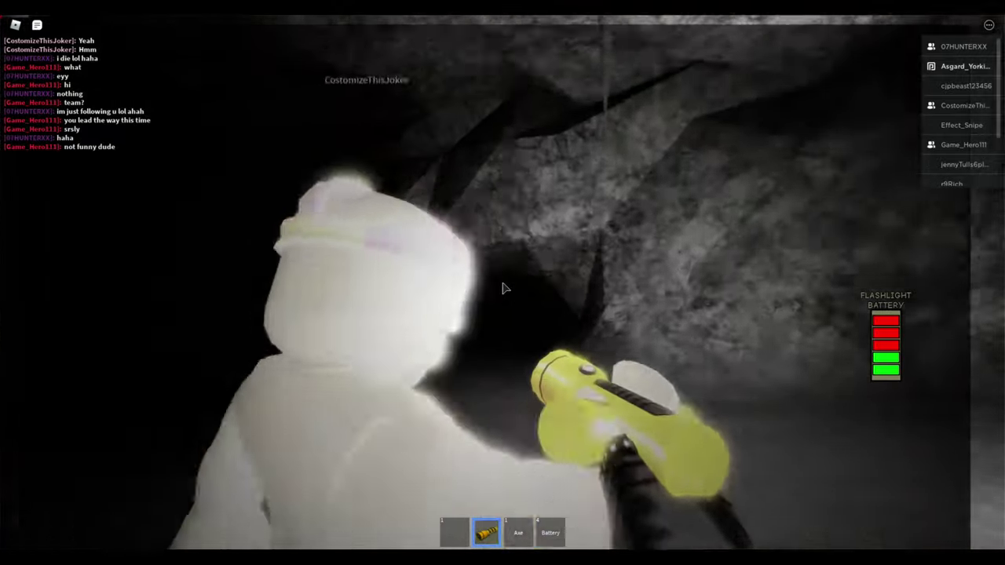
# - Crawl into the low opening with the flashlight lit, past two crawling players
pyautogui.press('c')
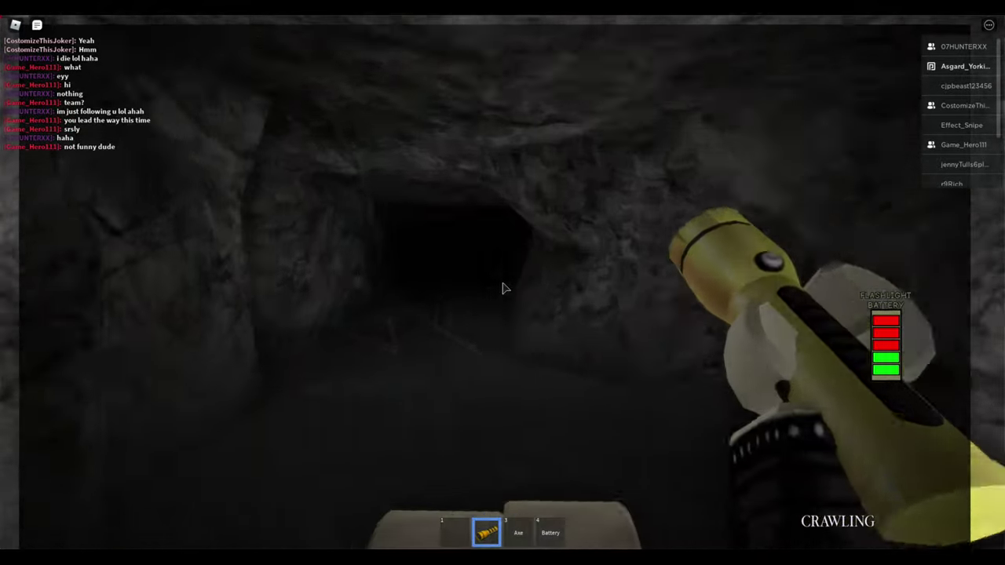
pyautogui.click(502, 288)
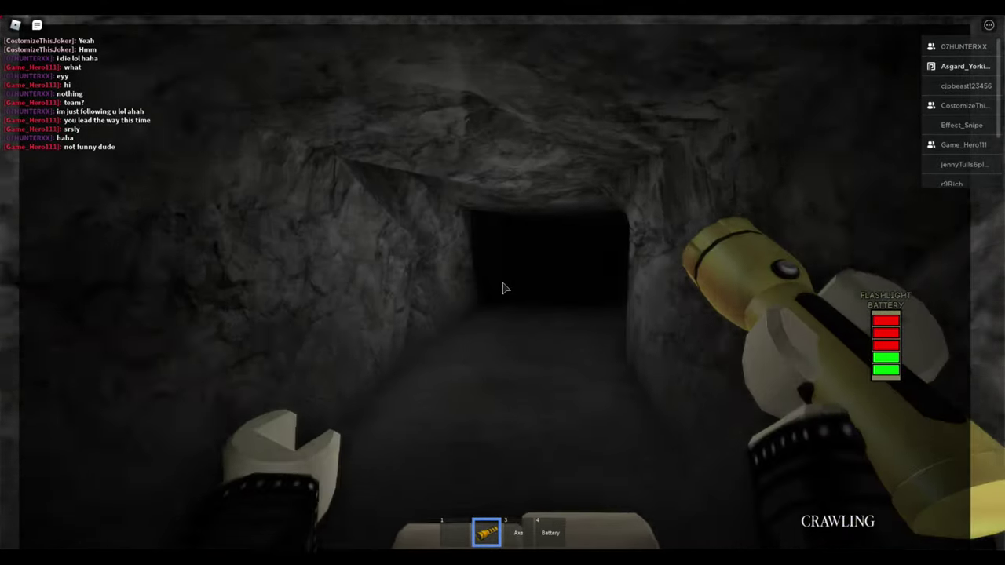
pyautogui.press('w')
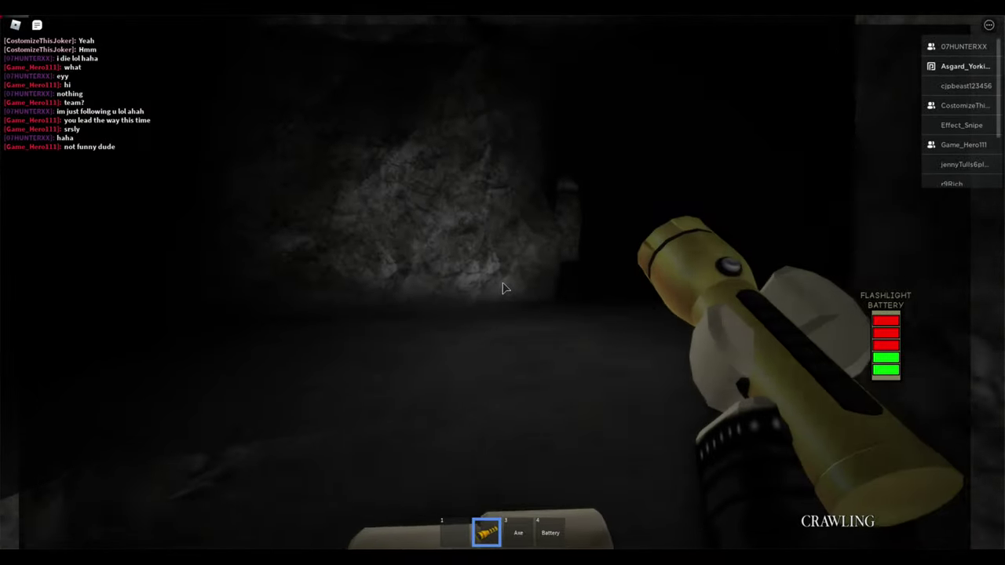
pyautogui.press('w')
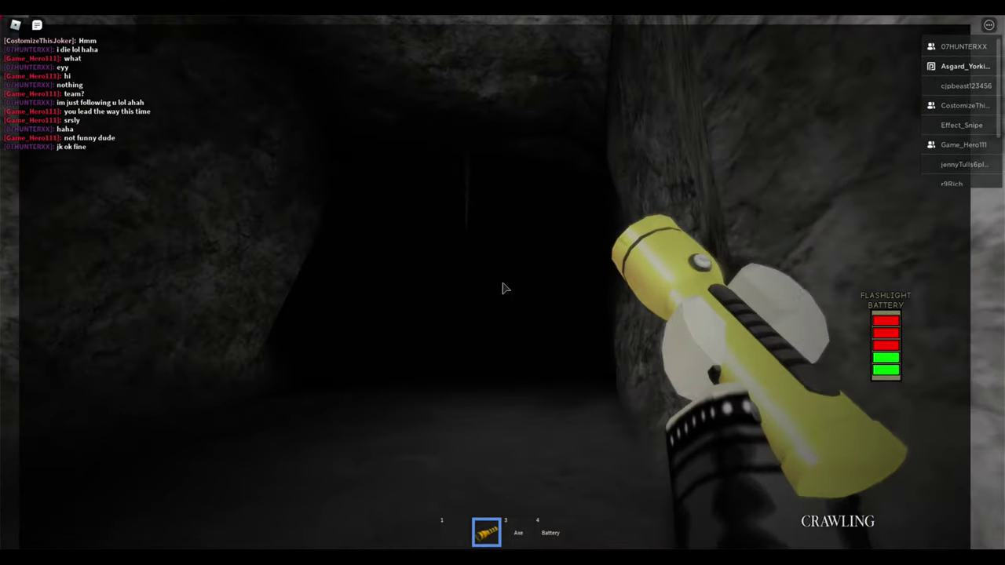
pyautogui.press('w')
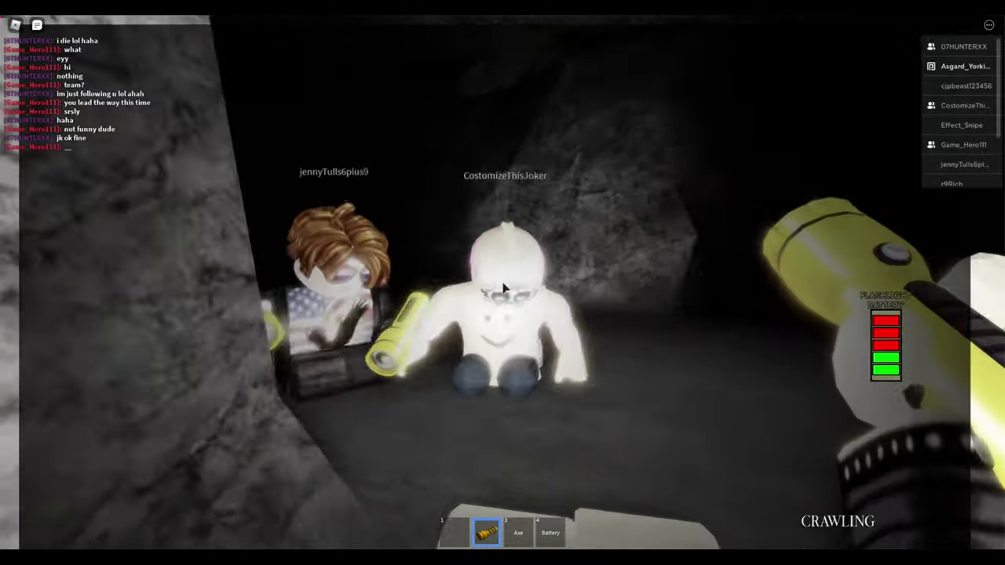
pyautogui.press('d')
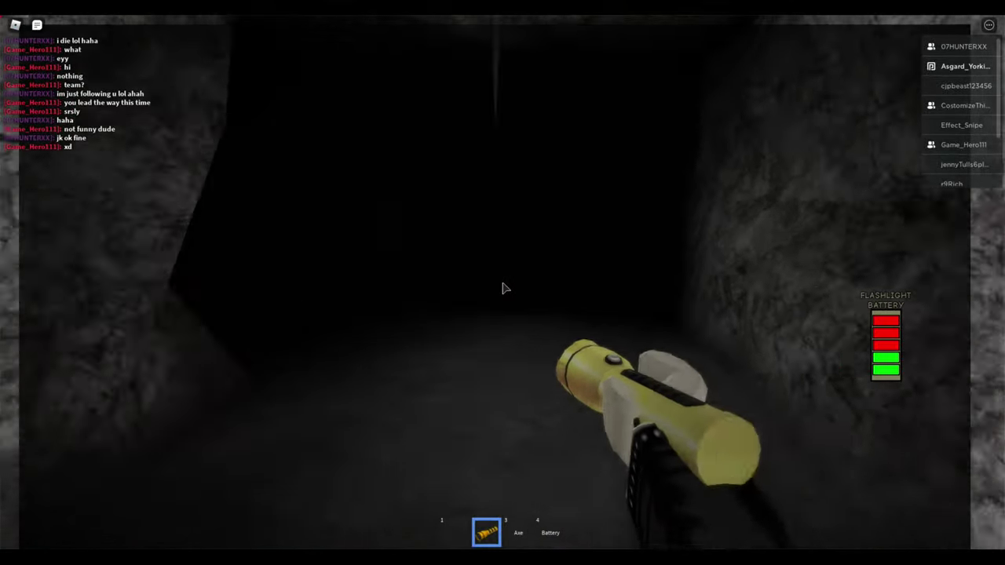
pyautogui.press('w')
pyautogui.press('w')
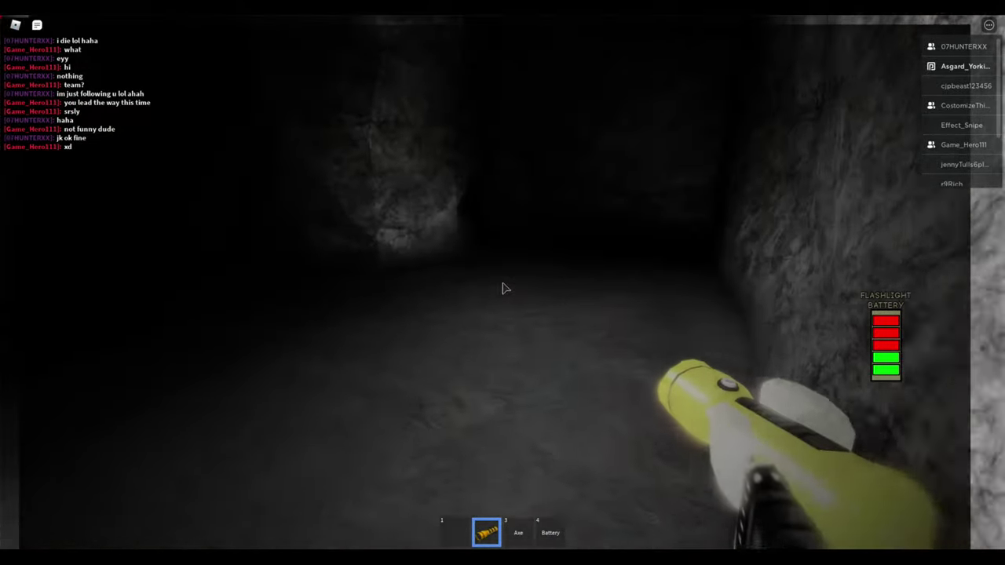
# - Continue down the dark tunnels to catch up with the players ahead
pyautogui.press('a')
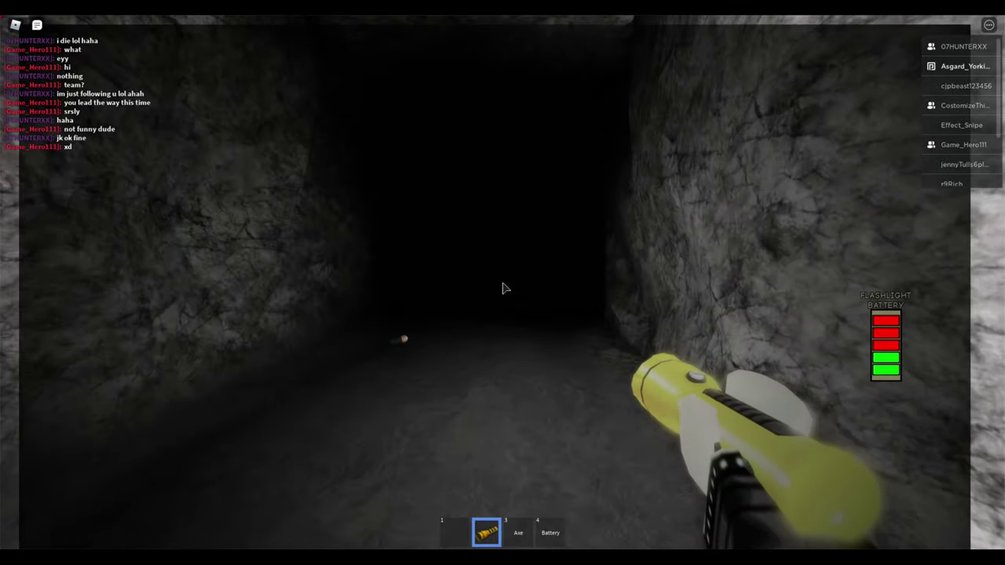
pyautogui.press('w')
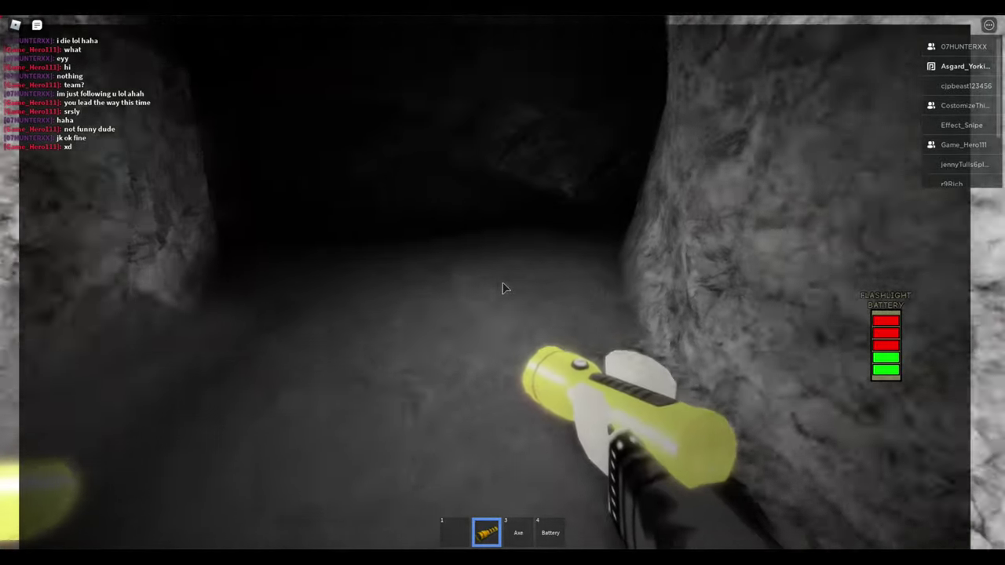
pyautogui.press('a')
pyautogui.press('w')
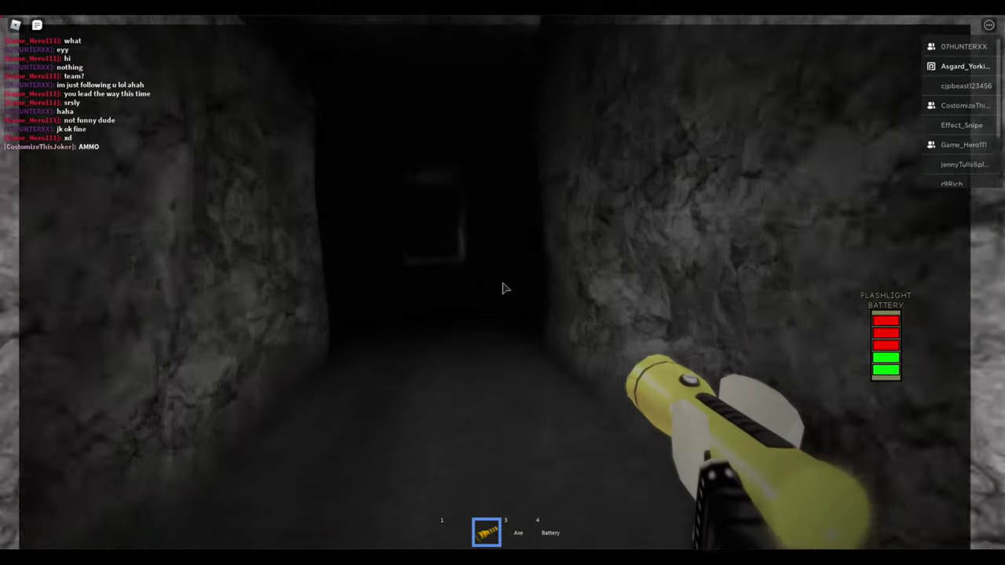
pyautogui.press('w')
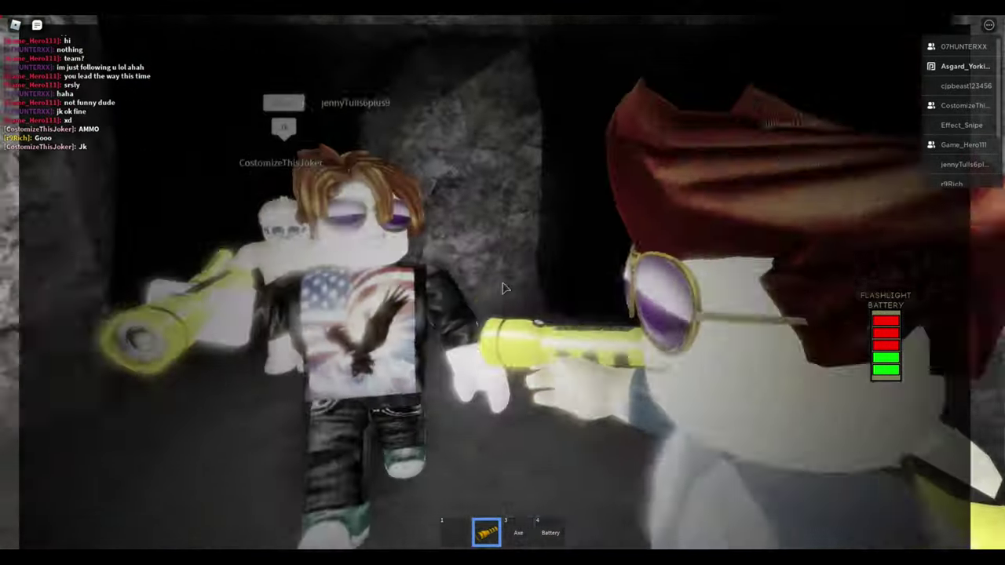
pyautogui.press('w')
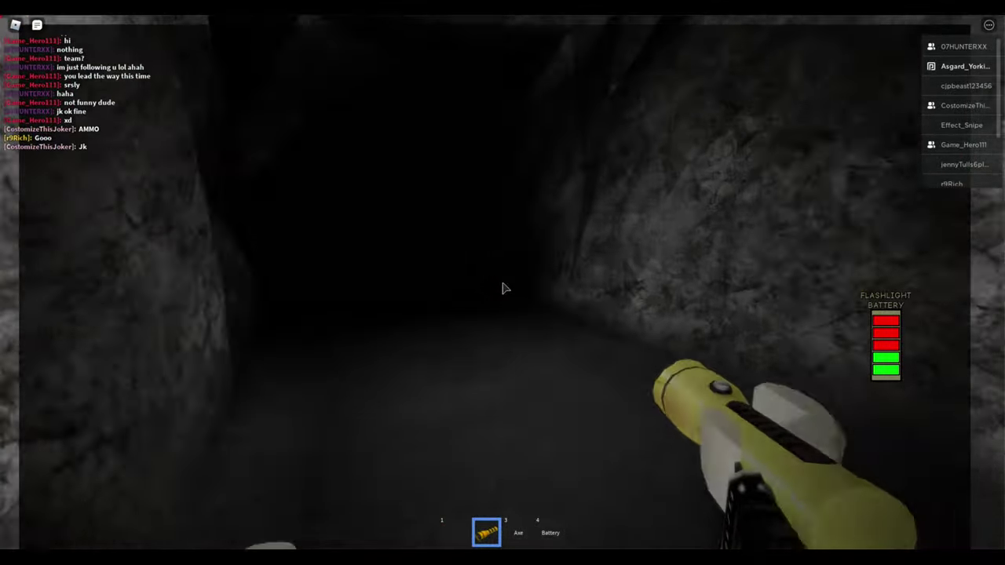
pyautogui.press('w')
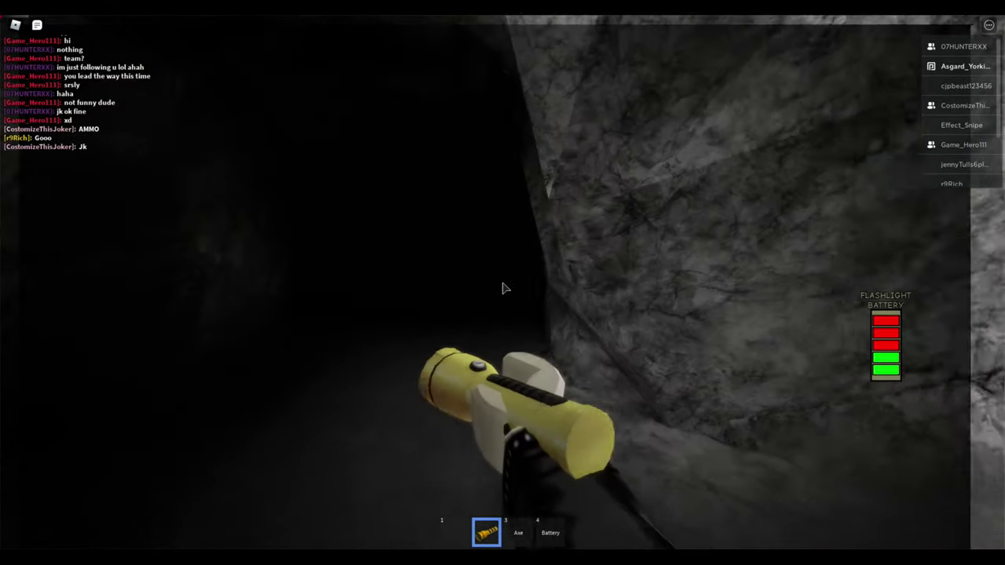
pyautogui.press('w')
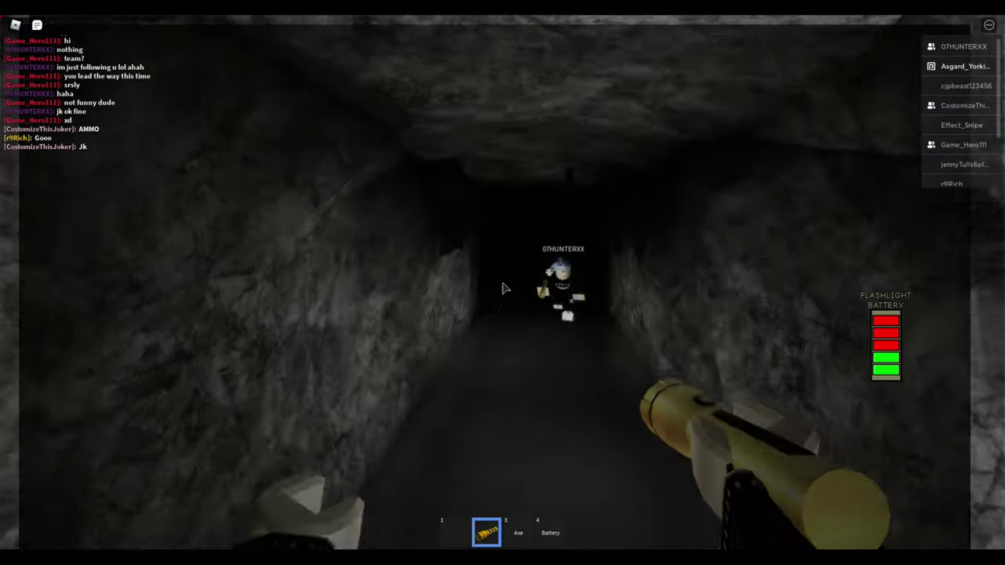
pyautogui.press('w')
# - Equip the Axe and swing it in the tunnel
pyautogui.press('3')
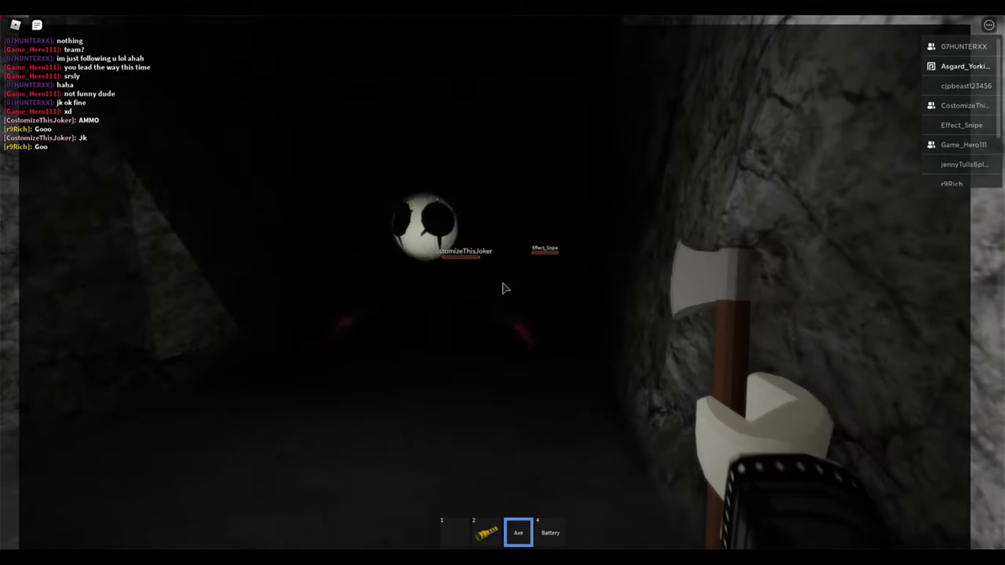
pyautogui.click(505, 288)
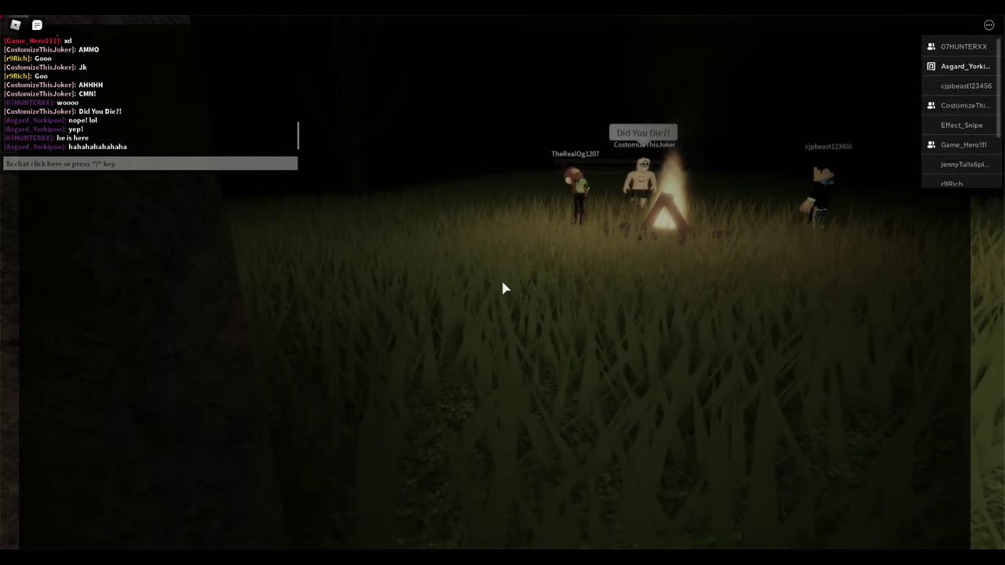
# - Walk up to the campfire, post 'FUN!', and start the 'run and fun!' message
pyautogui.press('w')
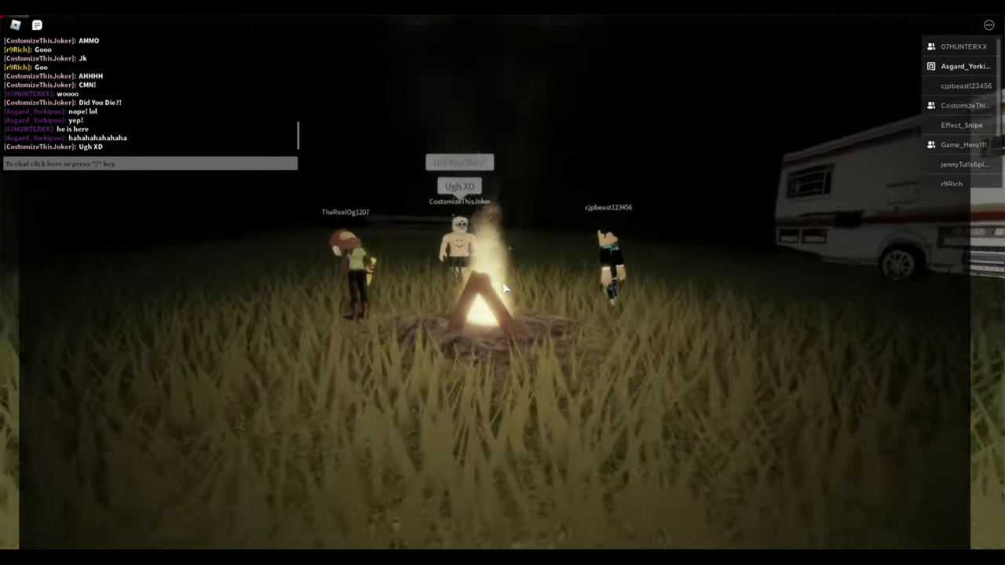
pyautogui.press('w')
pyautogui.write('FUN!')
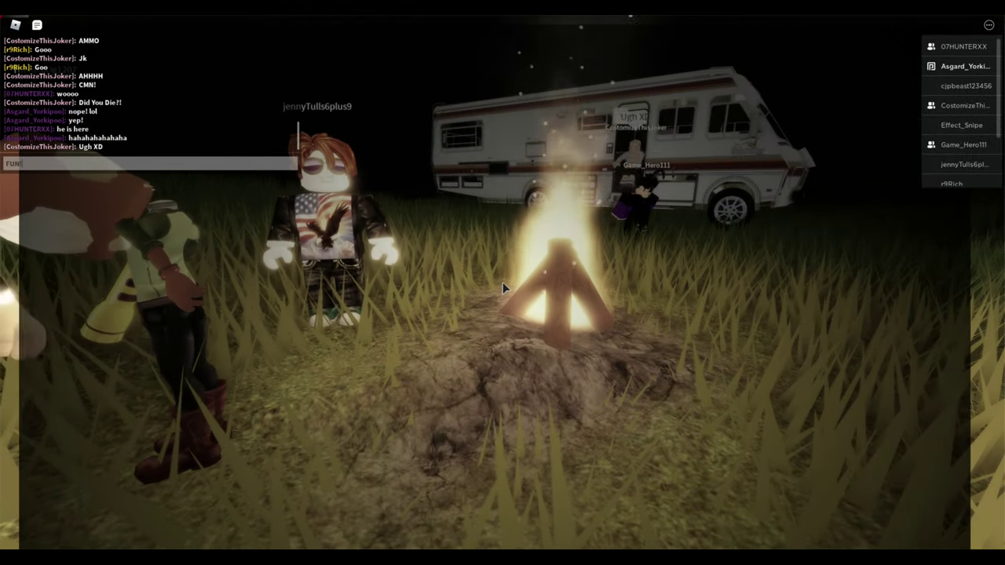
pyautogui.press('Return')
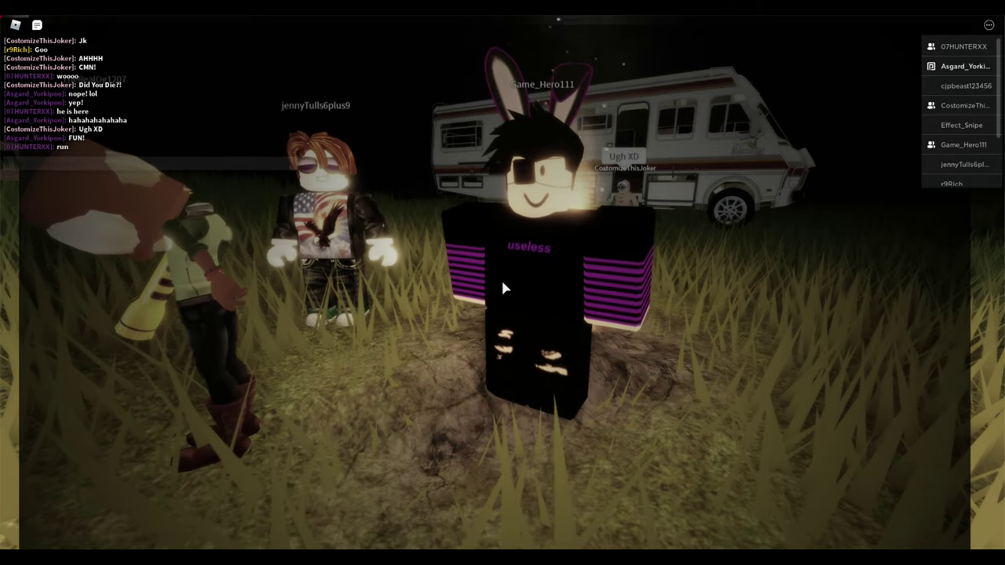
pyautogui.press('/')
pyautogui.write('run ')
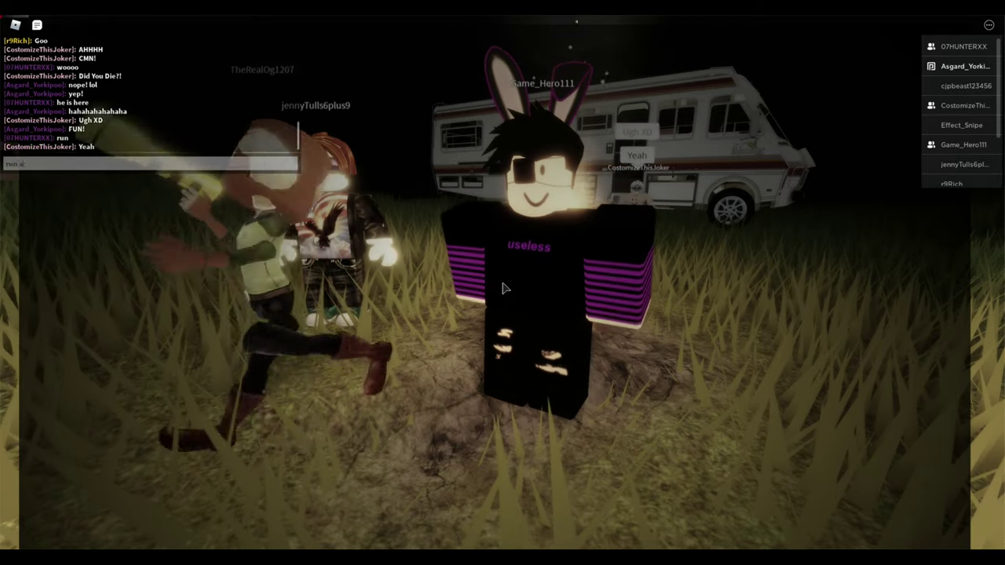
pyautogui.write('and fon!')
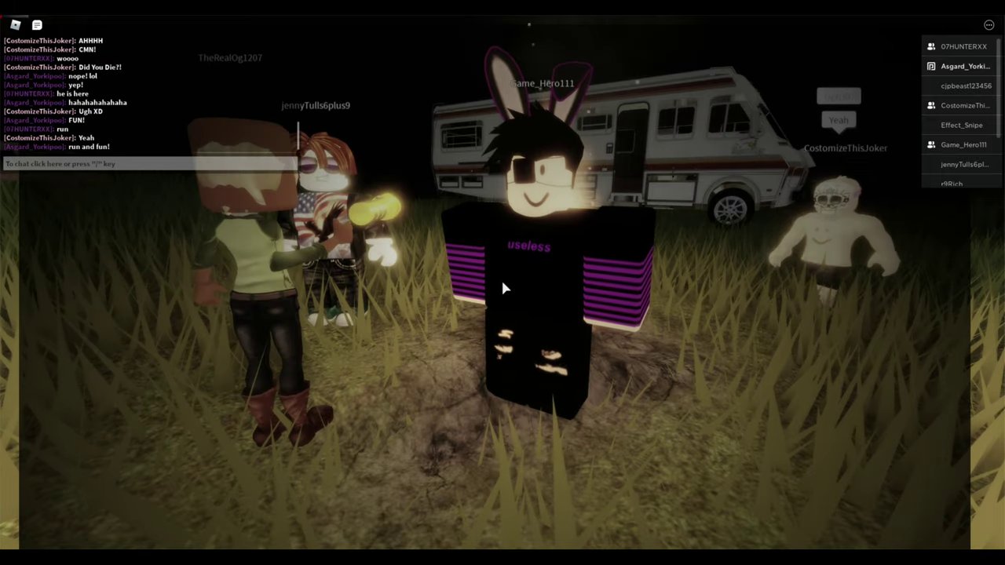
pyautogui.write('lol')
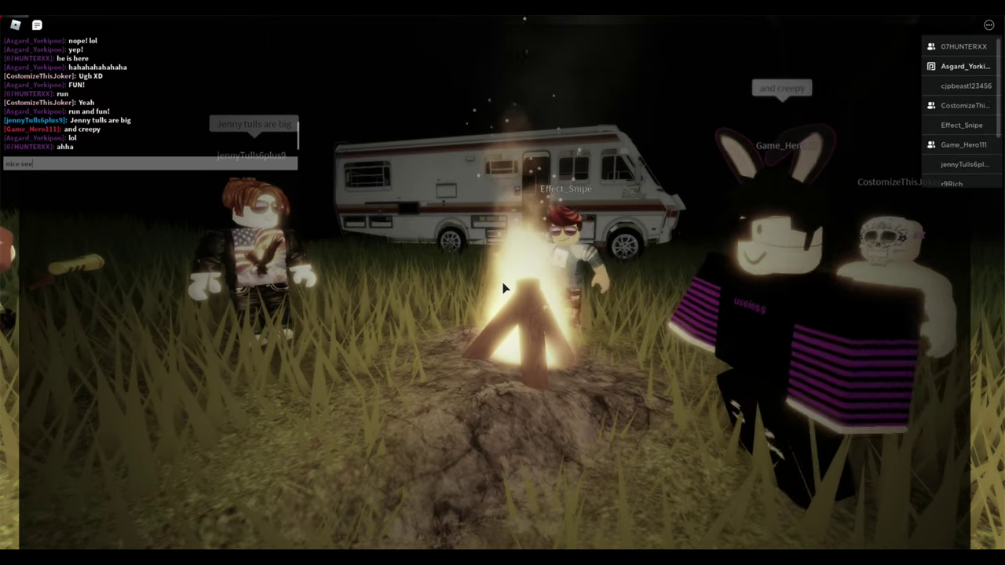
pyautogui.write('eeing you all.  I need to go back to w')
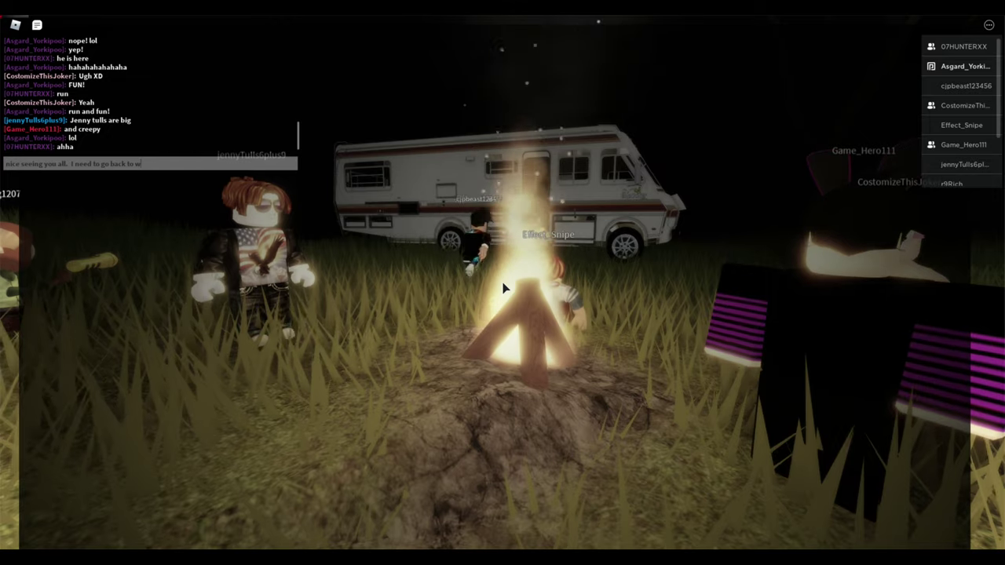
# - Fix a typo in the back-to-work goodbye message, then turn toward another player
pyautogui.press('BackSpace')
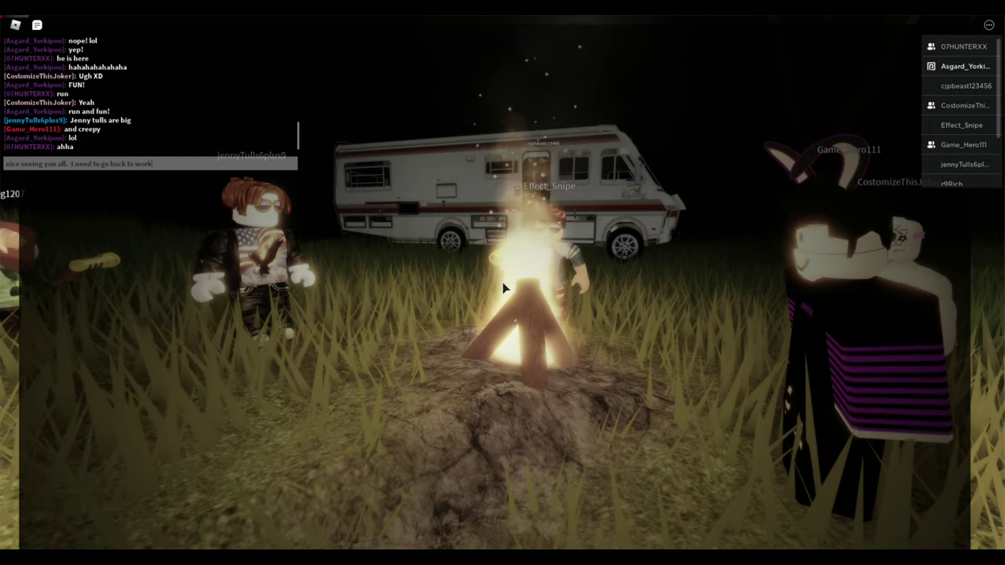
pyautogui.write(' now! will c')
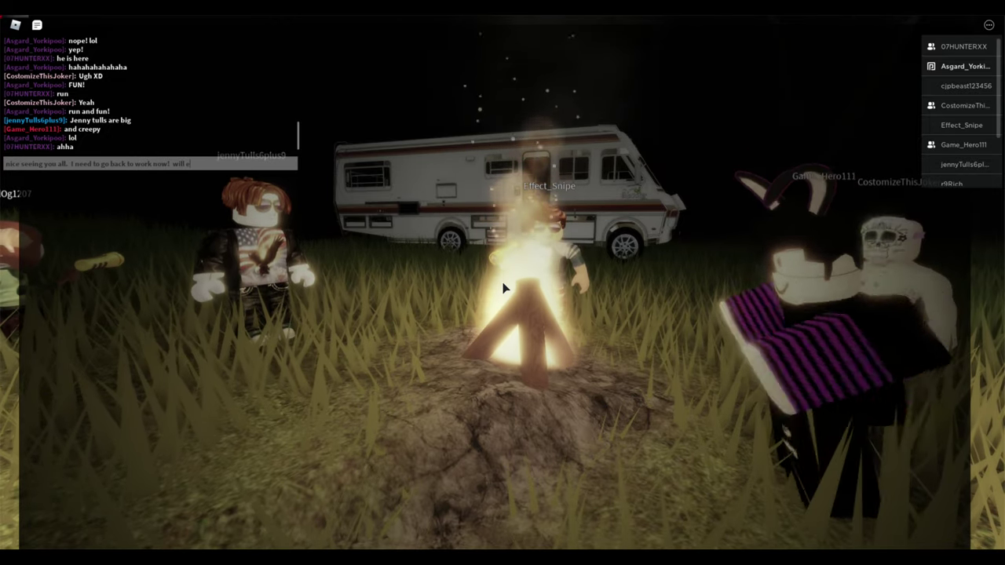
pyautogui.write('dit this')
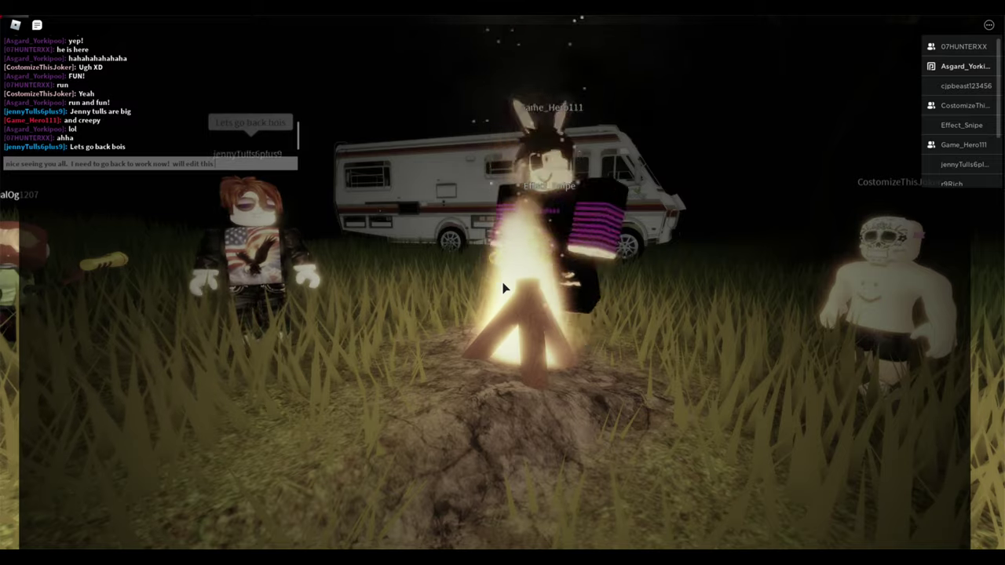
pyautogui.write('vid')
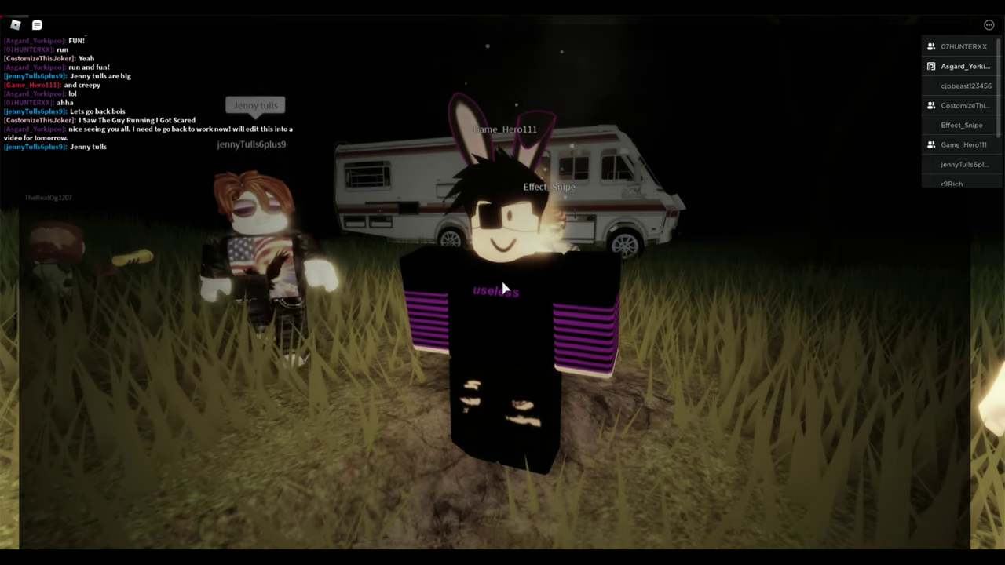
pyautogui.press('Right')
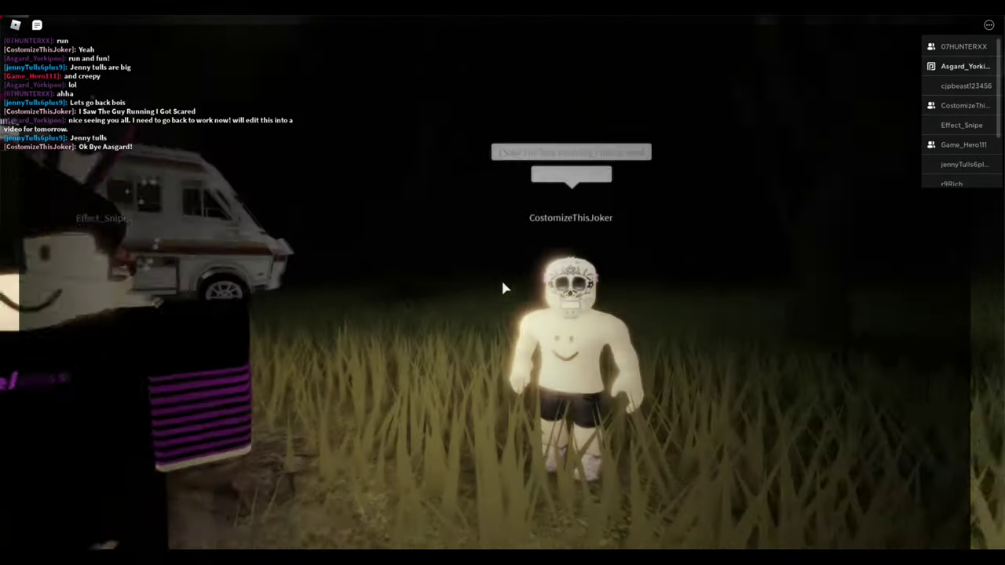